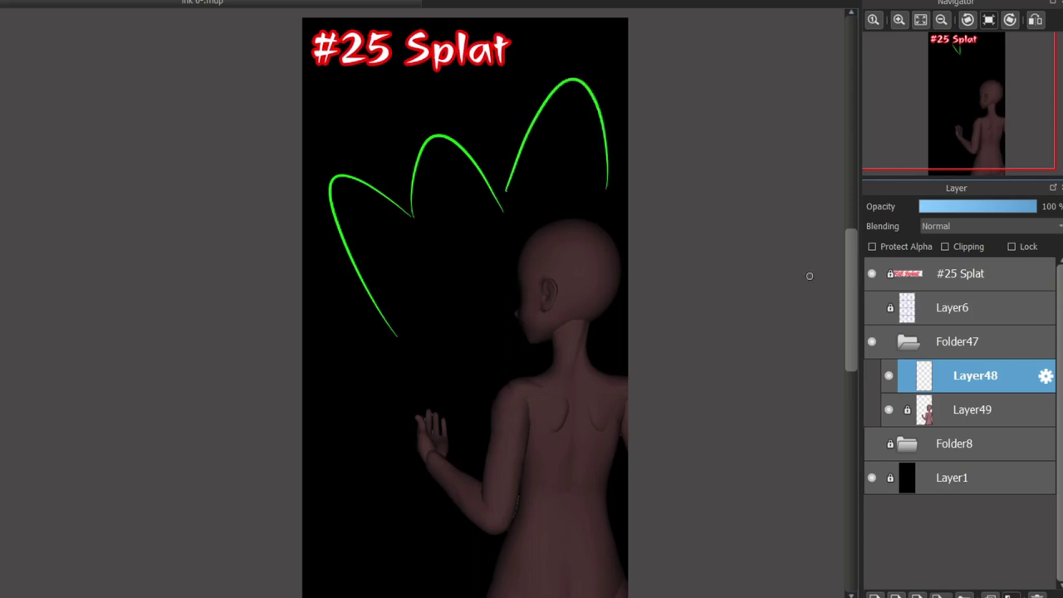
# Step: Extend the green splat outline along the canvas's left side with a middle lobe and a lower lobe curving toward the elbow
pyautogui.scroll(-2, 368, 235)
pyautogui.moveTo(365, 232); pyautogui.dragTo(301, 264)
pyautogui.moveTo(297, 338); pyautogui.dragTo(381, 327)
pyautogui.moveTo(371, 332); pyautogui.dragTo(453, 440)
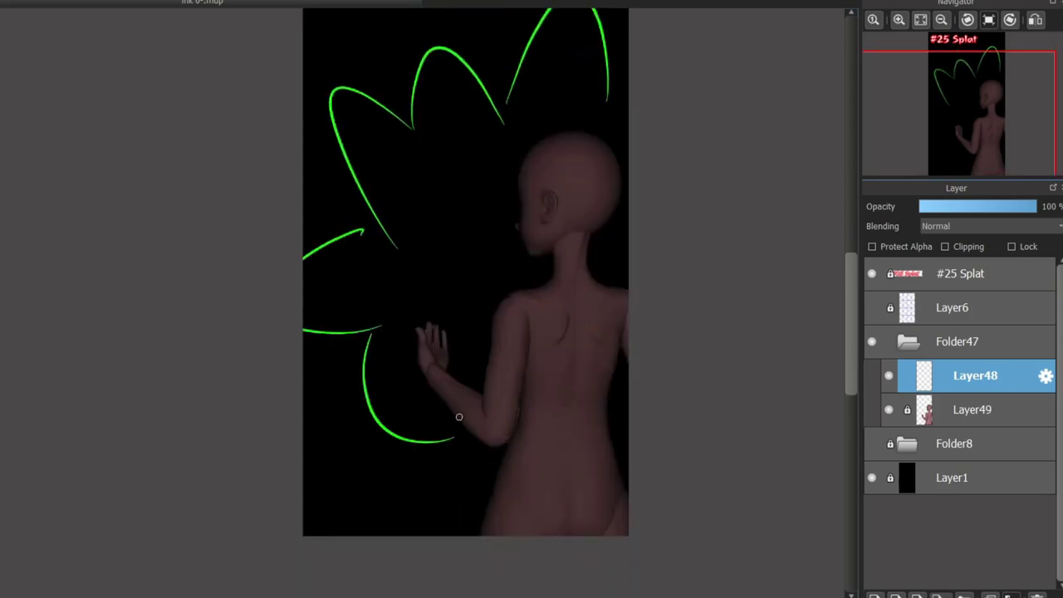
# Step: Sketch a round balloon with a tied knot on top around the figure's raised hand
pyautogui.scroll(3, 469, 377)
pyautogui.moveTo(320, 266)
pyautogui.mouseDown()
pyautogui.moveTo(299, 177)
pyautogui.moveTo(386, 314)
pyautogui.mouseUp()
pyautogui.moveTo(352, 155)
pyautogui.mouseDown()
pyautogui.moveTo(358, 124)
pyautogui.moveTo(349, 158)
pyautogui.mouseUp()
pyautogui.hotkey('ctrl', 'z')
pyautogui.moveTo(357, 287)
pyautogui.mouseDown()
pyautogui.moveTo(389, 309)
pyautogui.moveTo(365, 300)
pyautogui.moveTo(345, 420)
pyautogui.mouseUp()
pyautogui.hotkey('ctrl', 'z')
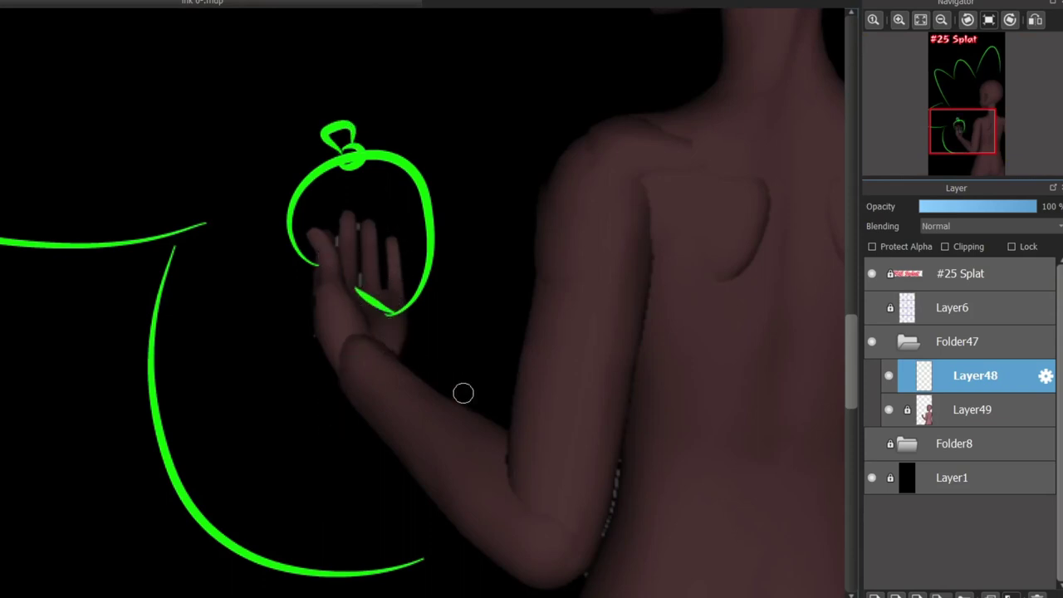
pyautogui.moveTo(459, 389); pyautogui.dragTo(456, 507)
pyautogui.moveTo(462, 433)
pyautogui.mouseDown()
pyautogui.moveTo(360, 434)
pyautogui.moveTo(360, 317)
pyautogui.moveTo(371, 454)
pyautogui.moveTo(373, 296)
pyautogui.mouseUp()
pyautogui.hotkey('ctrl', 'z')
pyautogui.hotkey('ctrl', 'z')
pyautogui.hotkey('ctrl', 'z')
# Step: Sketch a sleeve cuff around the forearm and the outer edge of the upper arm up to the shoulder
pyautogui.moveTo(309, 260)
pyautogui.mouseDown()
pyautogui.moveTo(367, 294)
pyautogui.moveTo(287, 365)
pyautogui.mouseUp()
pyautogui.moveTo(370, 291)
pyautogui.mouseDown()
pyautogui.moveTo(349, 394)
pyautogui.moveTo(355, 413)
pyautogui.mouseUp()
pyautogui.moveTo(295, 365); pyautogui.dragTo(353, 411)
pyautogui.moveTo(371, 292); pyautogui.dragTo(401, 311)
pyautogui.moveTo(466, 35)
pyautogui.mouseDown()
pyautogui.moveTo(408, 253)
pyautogui.moveTo(401, 359)
pyautogui.mouseUp()
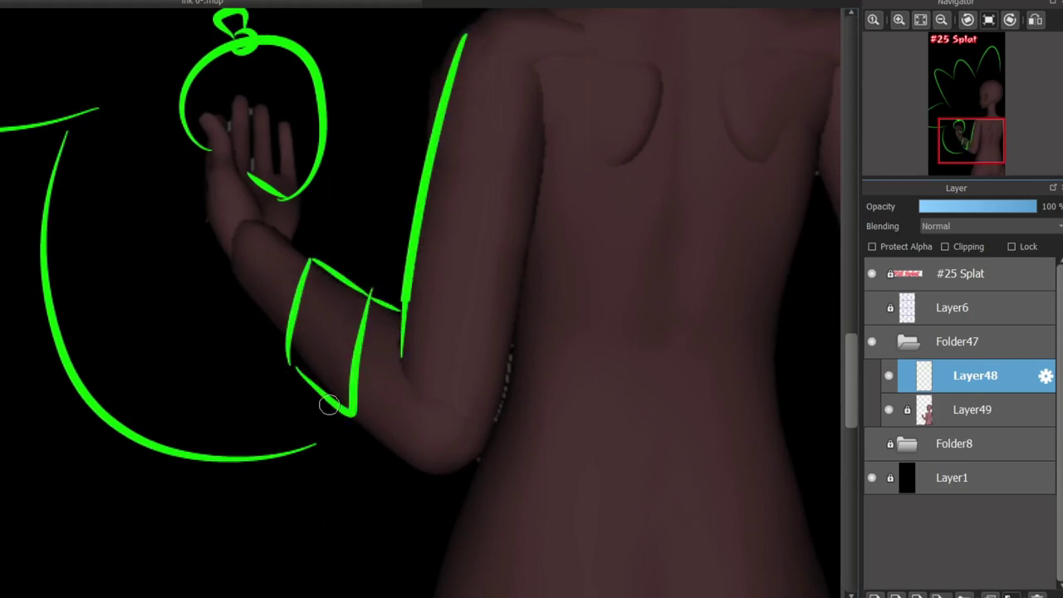
# Step: Sketch the long front lock of hair framing the face, ending in a point with a short strand beside the neck
pyautogui.scroll(3, 838, 394)
pyautogui.scroll(5, 525, 119)
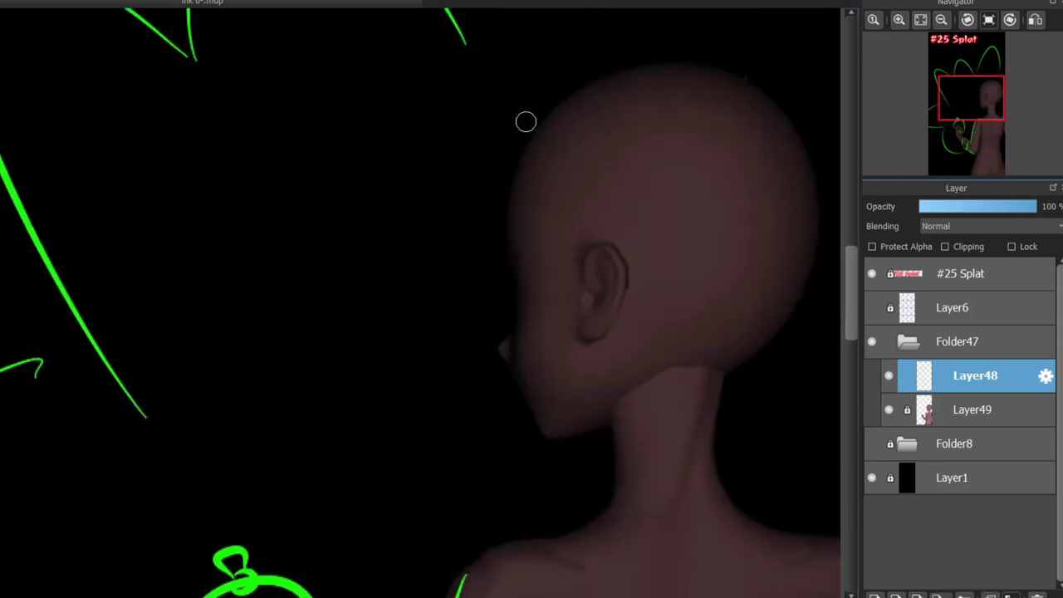
pyautogui.moveTo(525, 119); pyautogui.dragTo(586, 494)
pyautogui.hotkey('ctrl', 'z')
pyautogui.moveTo(511, 208)
pyautogui.mouseDown()
pyautogui.moveTo(590, 343)
pyautogui.moveTo(563, 522)
pyautogui.moveTo(622, 450)
pyautogui.mouseUp()
# Step: Add a hair strand behind the neck and sketch the shoulder line and the collar curve at the neck's base
pyautogui.moveTo(713, 420); pyautogui.dragTo(772, 507)
pyautogui.hotkey('ctrl', 'z')
pyautogui.moveTo(757, 425); pyautogui.dragTo(783, 502)
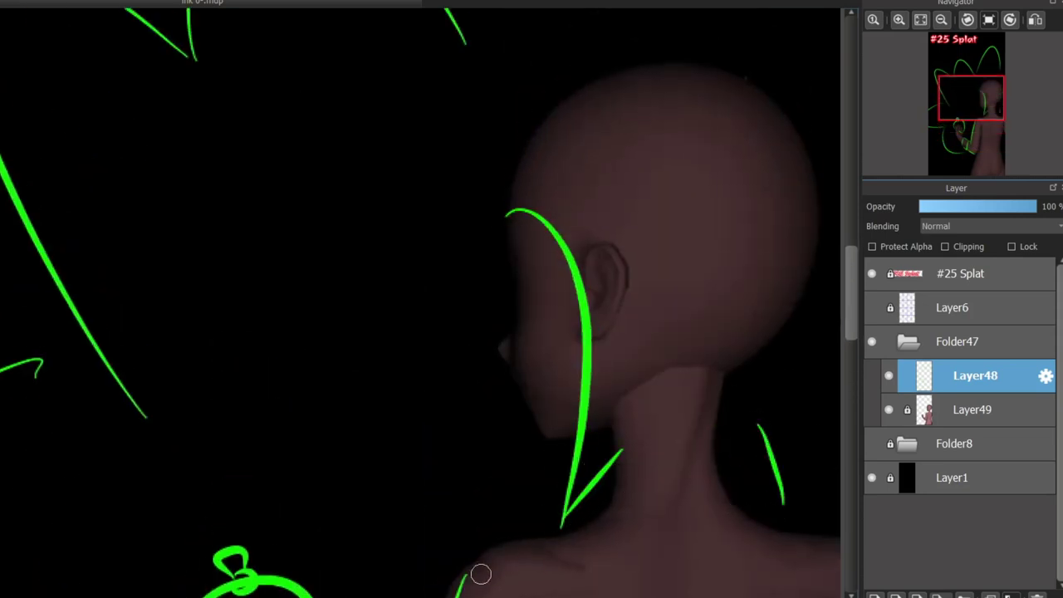
pyautogui.moveTo(470, 567); pyautogui.dragTo(561, 529)
pyautogui.moveTo(653, 515); pyautogui.dragTo(764, 526)
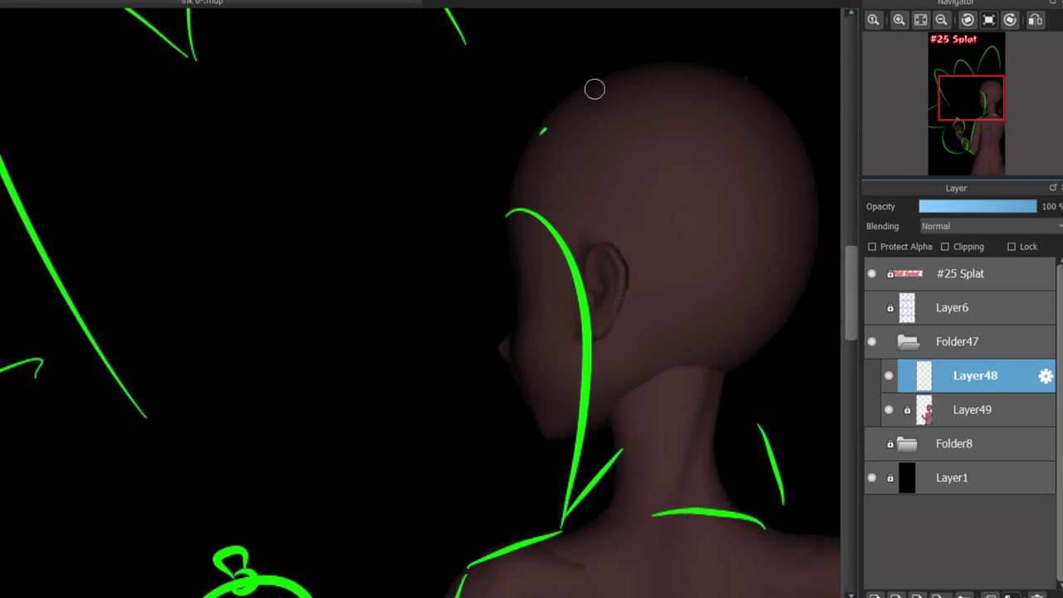
pyautogui.hotkey('ctrl', 'z')
# Step: Sketch the face profile from the forehead to the nose and chin, redrawing the strokes until the shape fits
pyautogui.moveTo(514, 213)
pyautogui.mouseDown()
pyautogui.moveTo(496, 351)
pyautogui.moveTo(524, 391)
pyautogui.moveTo(577, 404)
pyautogui.mouseUp()
pyautogui.hotkey('ctrl', 'z')
pyautogui.moveTo(513, 360); pyautogui.dragTo(546, 430)
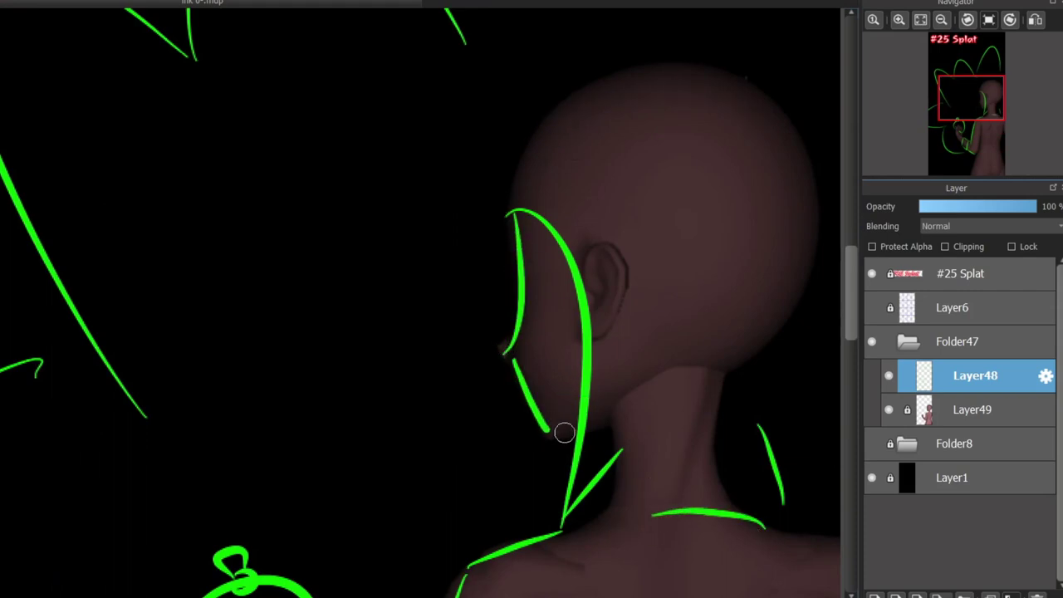
pyautogui.hotkey('ctrl', 'z')
pyautogui.hotkey('ctrl', 'z')
pyautogui.moveTo(510, 367)
pyautogui.mouseDown()
pyautogui.moveTo(549, 425)
pyautogui.moveTo(537, 438)
pyautogui.moveTo(576, 423)
pyautogui.mouseUp()
pyautogui.hotkey('ctrl', 'z')
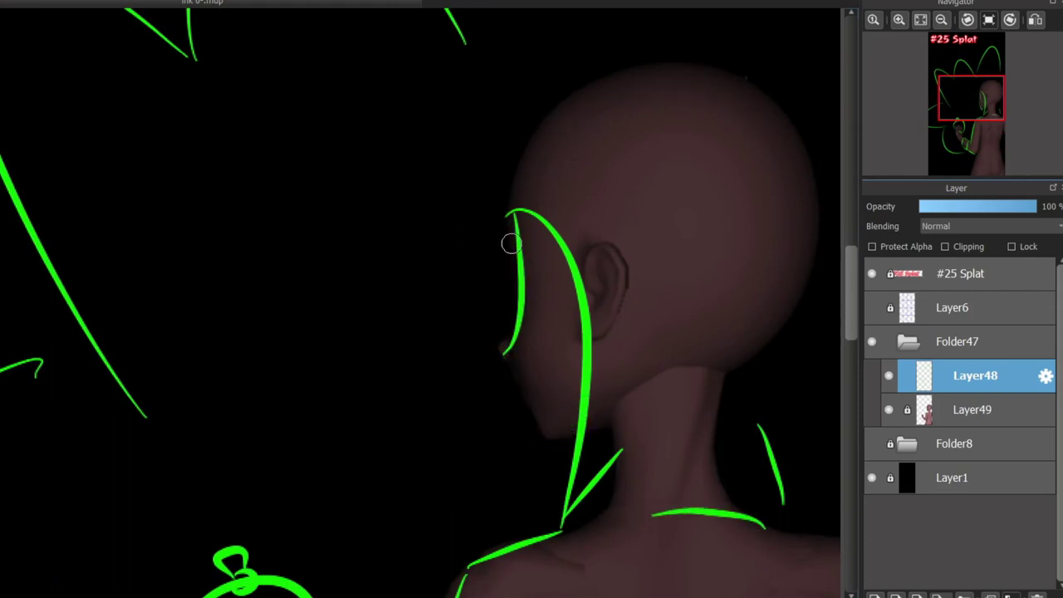
pyautogui.hotkey('ctrl', 'z')
pyautogui.moveTo(514, 213)
pyautogui.mouseDown()
pyautogui.moveTo(491, 386)
pyautogui.moveTo(579, 432)
pyautogui.mouseUp()
pyautogui.hotkey('ctrl', 'z')
pyautogui.moveTo(497, 391)
pyautogui.mouseDown()
pyautogui.moveTo(554, 441)
pyautogui.moveTo(579, 429)
pyautogui.mouseUp()
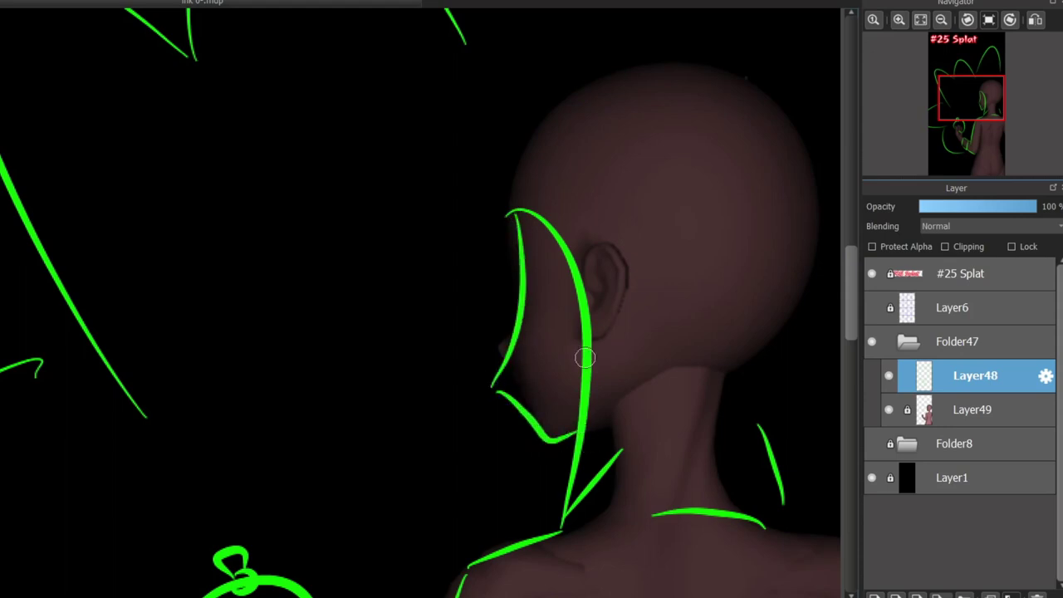
pyautogui.hotkey('ctrl', 'z')
pyautogui.hotkey('ctrl', 'z')
pyautogui.moveTo(513, 214); pyautogui.dragTo(516, 356)
pyautogui.hotkey('ctrl', 'z')
# Step: Close the chin line and sketch the hair outline over the crown and down the back of the head
pyautogui.moveTo(575, 432)
pyautogui.mouseDown()
pyautogui.moveTo(494, 363)
pyautogui.moveTo(505, 224)
pyautogui.moveTo(776, 38)
pyautogui.mouseUp()
pyautogui.hscroll(2, 775, 39)
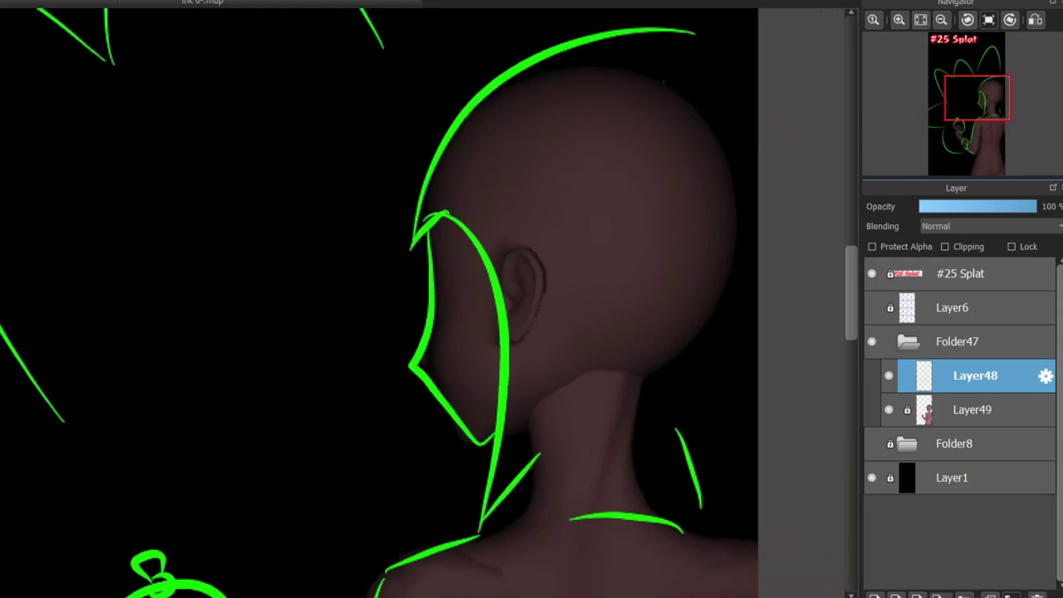
pyautogui.hscroll(2, 597, 52)
pyautogui.moveTo(569, 98); pyautogui.dragTo(622, 35)
pyautogui.moveTo(594, 73)
pyautogui.mouseDown()
pyautogui.moveTo(638, 90)
pyautogui.moveTo(659, 217)
pyautogui.moveTo(602, 389)
pyautogui.moveTo(640, 534)
pyautogui.mouseUp()
# Step: Sketch an emblem on the figure's back: a large X over a wavy blob with a small rounded shape in its upper part
pyautogui.scroll(-10, 348, 302)
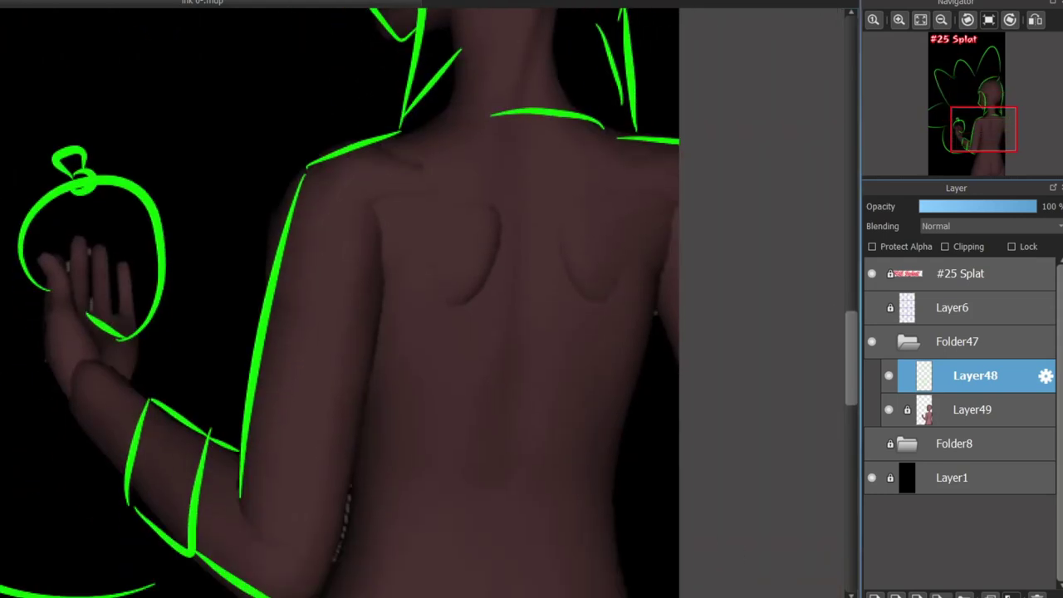
pyautogui.scroll(-1, 531, 355)
pyautogui.moveTo(454, 289); pyautogui.dragTo(586, 424)
pyautogui.moveTo(460, 455); pyautogui.dragTo(592, 295)
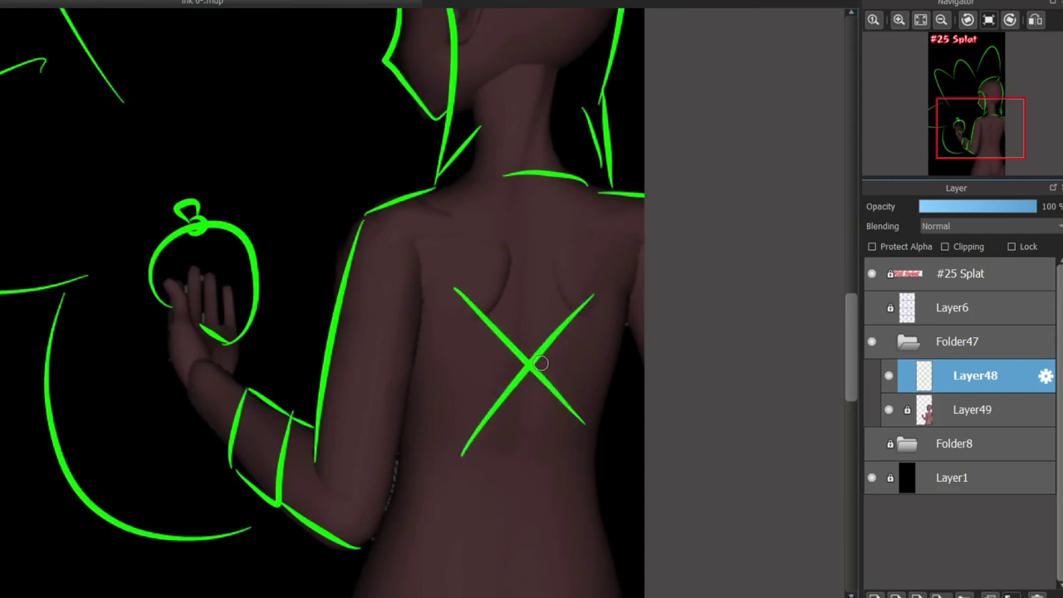
pyautogui.hotkey('ctrl', 'z')
pyautogui.hotkey('ctrl', 'z')
pyautogui.moveTo(449, 273); pyautogui.dragTo(627, 467)
pyautogui.moveTo(453, 475); pyautogui.dragTo(607, 260)
pyautogui.moveTo(482, 383)
pyautogui.mouseDown()
pyautogui.moveTo(552, 287)
pyautogui.moveTo(583, 446)
pyautogui.moveTo(480, 365)
pyautogui.mouseUp()
pyautogui.scroll(2, 520, 335)
pyautogui.moveTo(519, 305)
pyautogui.mouseDown()
pyautogui.moveTo(539, 342)
pyautogui.moveTo(490, 312)
pyautogui.moveTo(547, 314)
pyautogui.moveTo(520, 314)
pyautogui.mouseUp()
pyautogui.hotkey('ctrl', 'z')
# Step: Select the emblem on the back with a rectangle and enlarge it with a transform
pyautogui.scroll(-2, 531, 311)
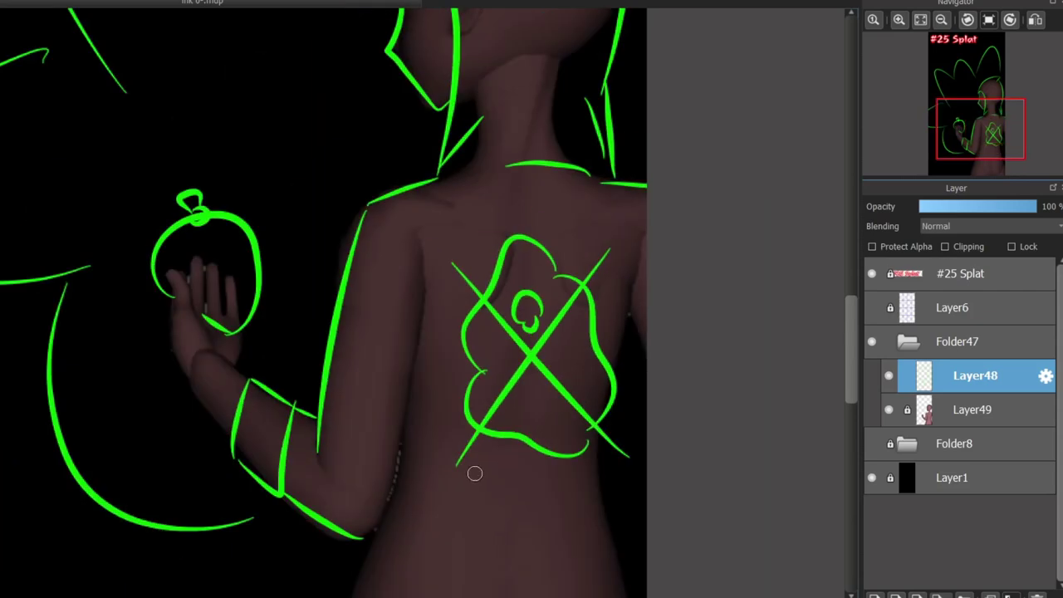
pyautogui.moveTo(434, 233); pyautogui.dragTo(690, 515)
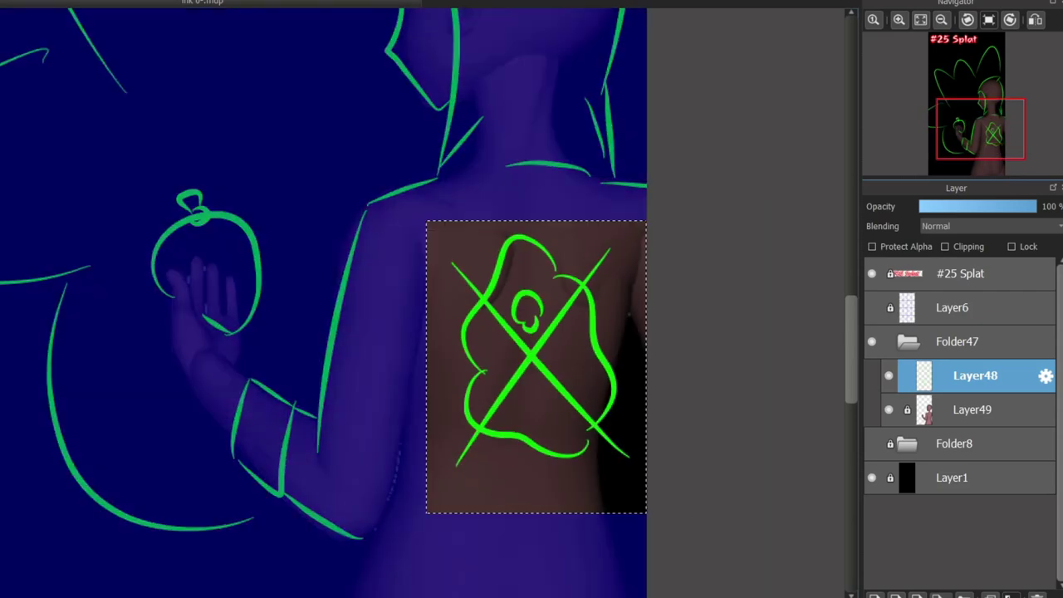
pyautogui.hotkey('ctrl', 't')
pyautogui.moveTo(664, 179)
pyautogui.mouseDown()
pyautogui.moveTo(677, 203)
pyautogui.moveTo(692, 199)
pyautogui.mouseUp()
pyautogui.click(801, 594)
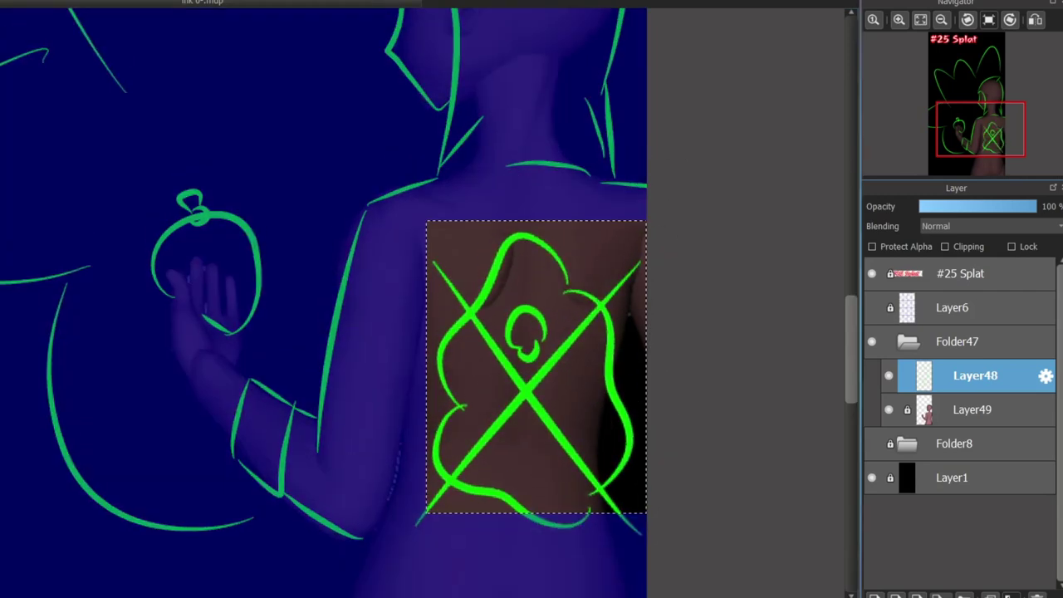
# Step: Sketch rows of bricks in the background behind the splat, continuing to the canvas's lower edge
pyautogui.scroll(-2, 348, 276)
pyautogui.scroll(2, 234, 189)
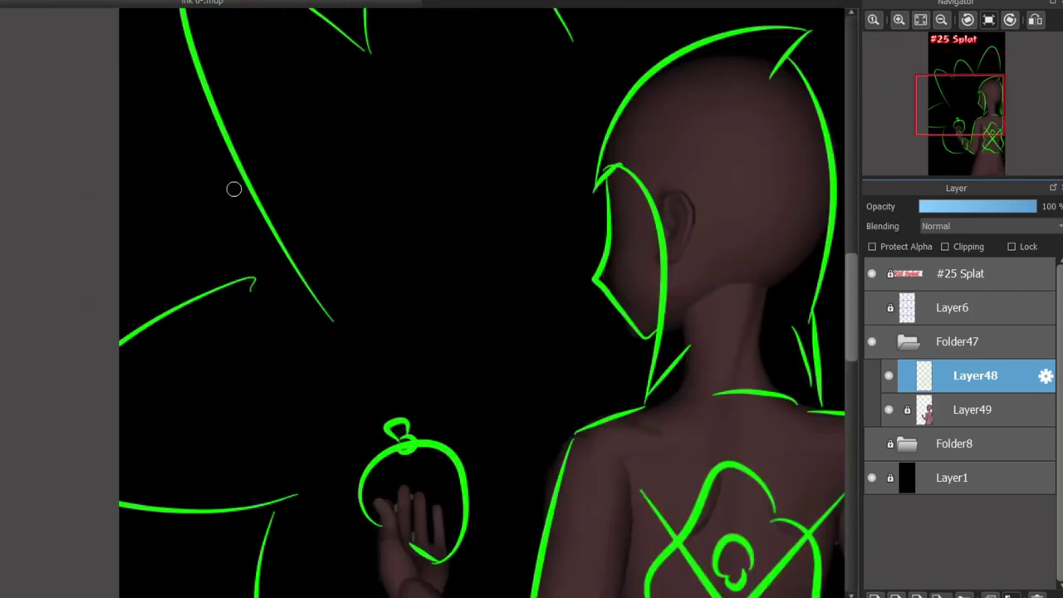
pyautogui.scroll(-3, 320, 301)
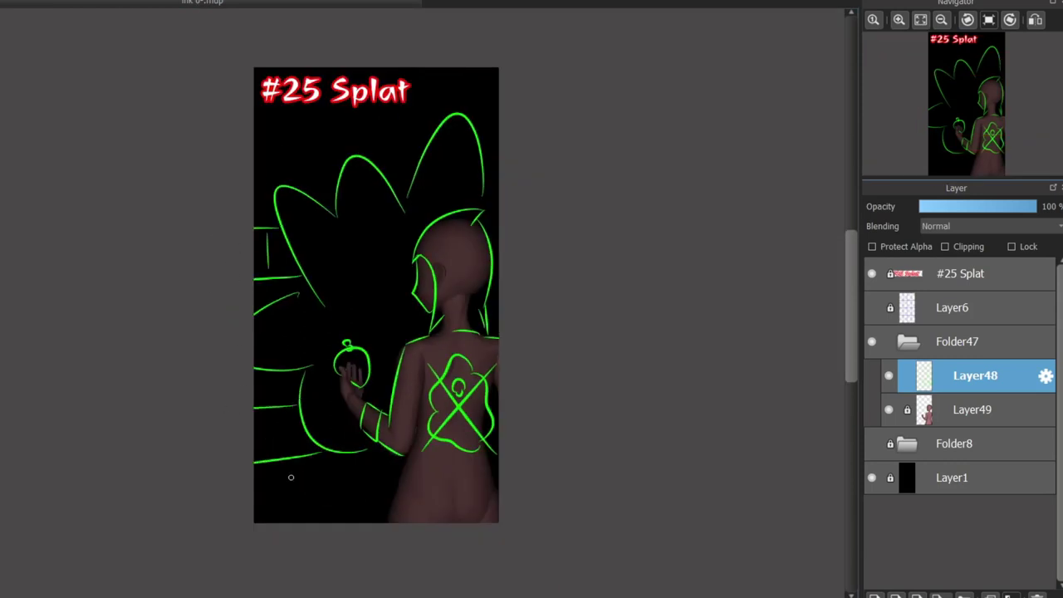
pyautogui.scroll(1, 286, 446)
pyautogui.moveTo(270, 467); pyautogui.dragTo(267, 400)
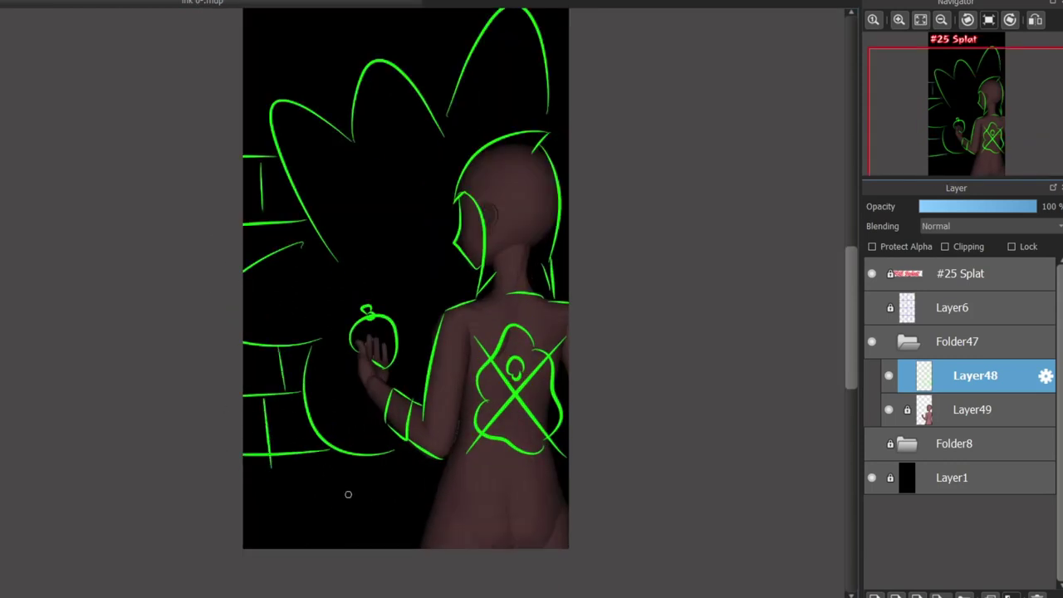
pyautogui.moveTo(268, 452); pyautogui.dragTo(271, 501)
pyautogui.moveTo(307, 453); pyautogui.dragTo(310, 507)
pyautogui.moveTo(236, 511); pyautogui.dragTo(473, 523)
pyautogui.moveTo(274, 519); pyautogui.dragTo(275, 548)
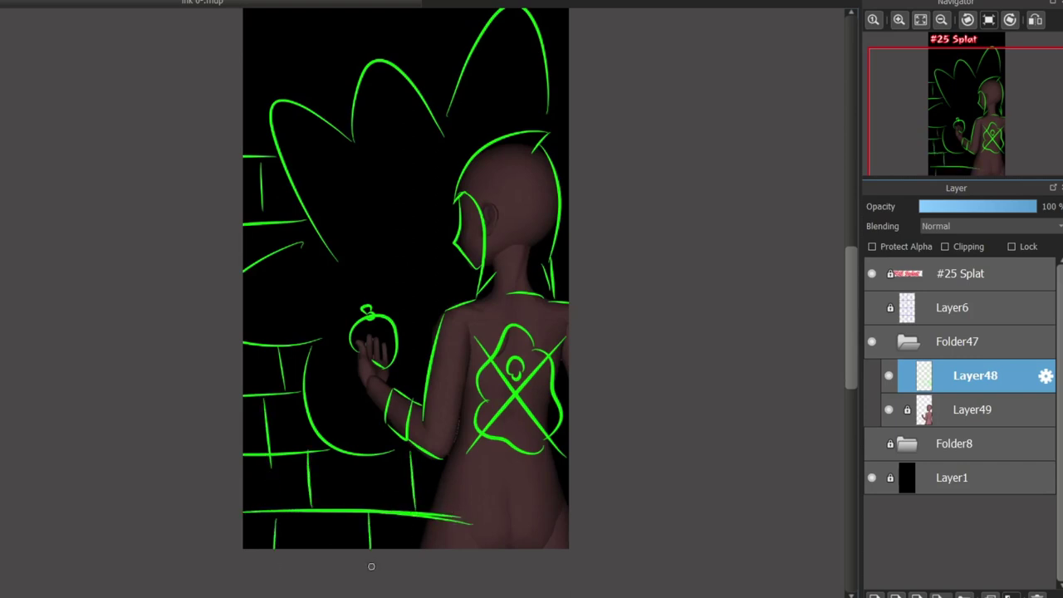
# Step: Sketch brick rows across the upper background below the title, redrawing the uneven horizontal lines
pyautogui.scroll(3, 830, 353)
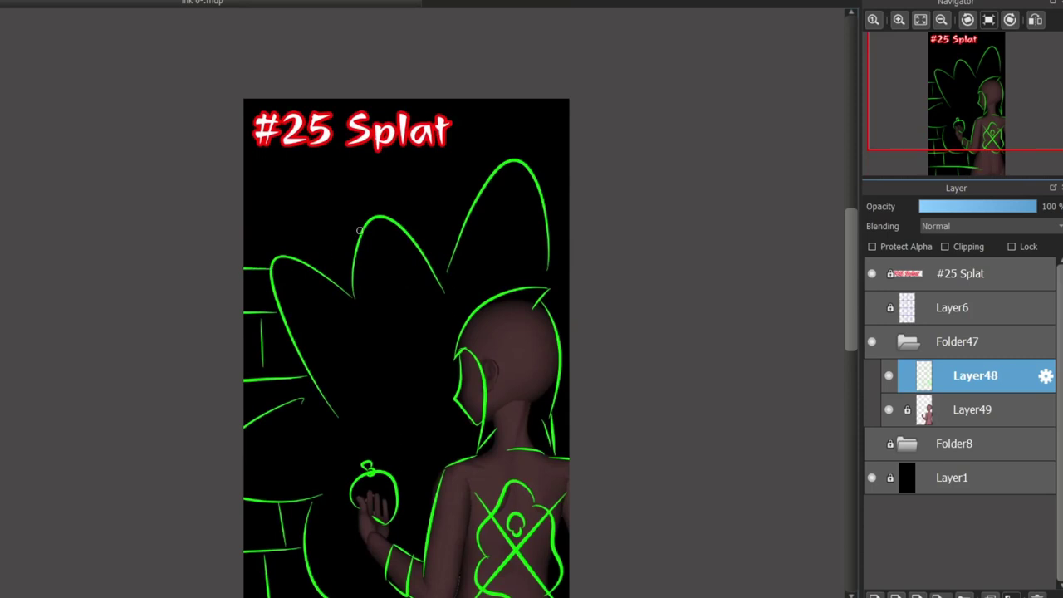
pyautogui.moveTo(359, 230); pyautogui.dragTo(243, 222)
pyautogui.moveTo(469, 204); pyautogui.dragTo(243, 217)
pyautogui.hotkey('ctrl', 'z')
pyautogui.moveTo(240, 177)
pyautogui.mouseDown()
pyautogui.moveTo(455, 172)
pyautogui.moveTo(419, 191)
pyautogui.mouseUp()
pyautogui.hotkey('ctrl', 'z')
pyautogui.hotkey('ctrl', 'z')
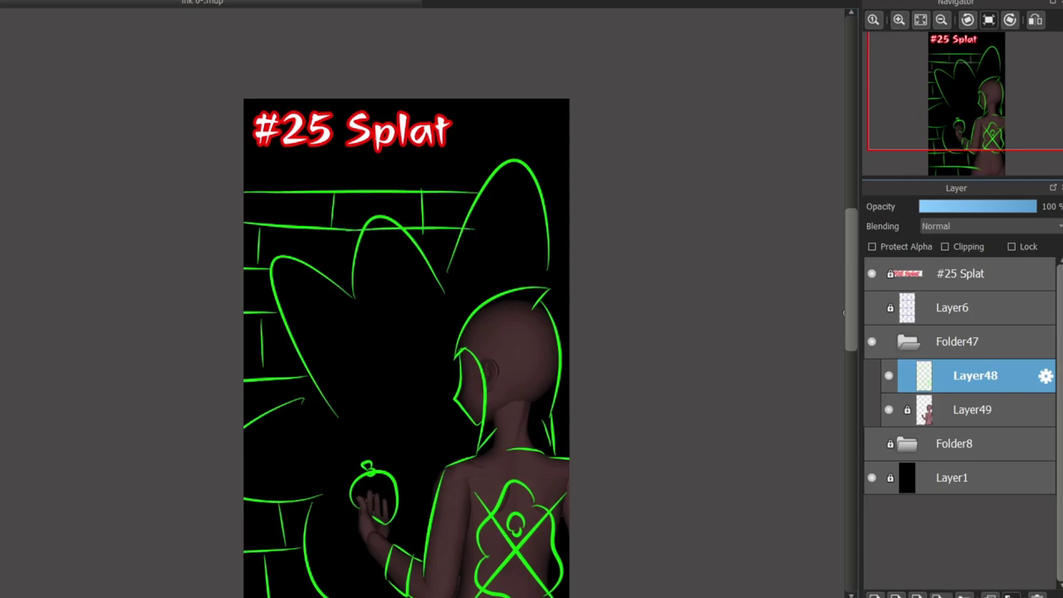
# Step: Sketch the torso's side edge from the armpit past the elbow to the hip and a short line across the lower back
pyautogui.scroll(-3, 406, 332)
pyautogui.scroll(3, 783, 380)
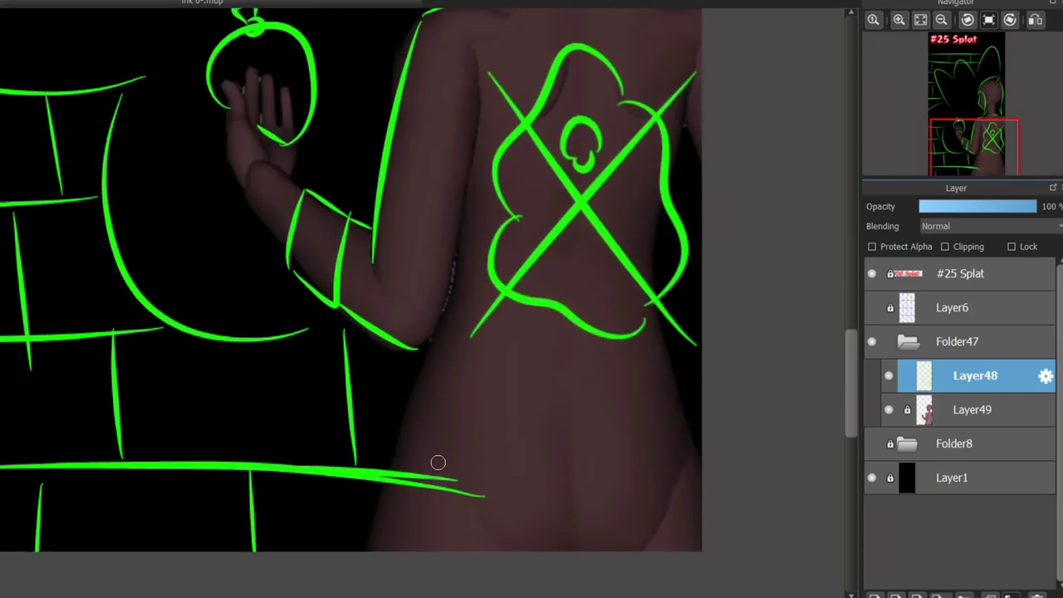
pyautogui.moveTo(415, 344); pyautogui.dragTo(377, 552)
pyautogui.hotkey('ctrl', 'z')
pyautogui.moveTo(433, 345); pyautogui.dragTo(374, 549)
pyautogui.moveTo(435, 476); pyautogui.dragTo(688, 478)
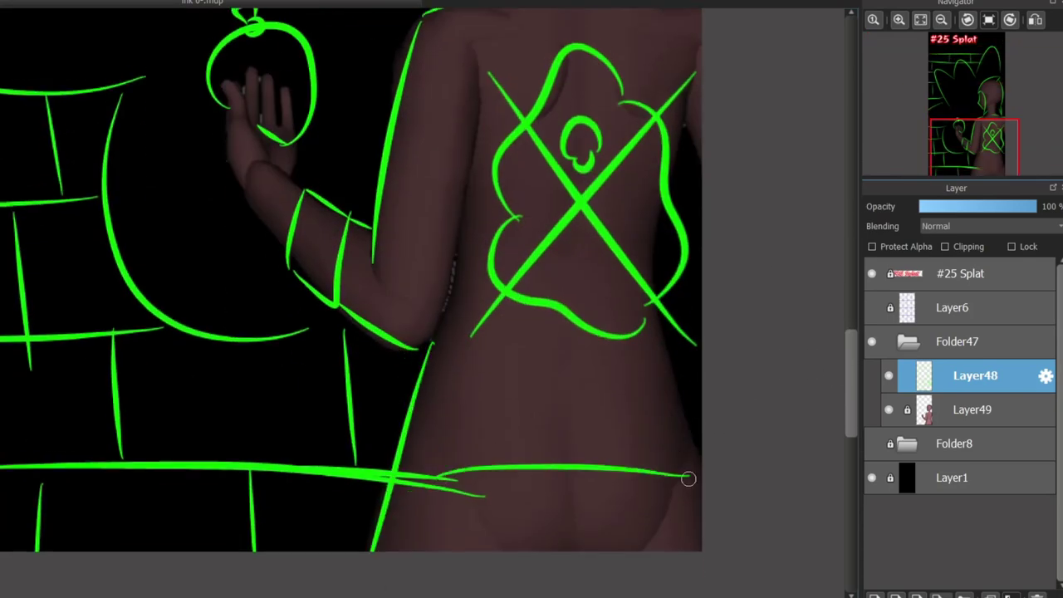
pyautogui.moveTo(498, 401); pyautogui.dragTo(660, 407)
pyautogui.hotkey('ctrl', 'z')
pyautogui.hotkey('ctrl', 'z')
pyautogui.scroll(1, 840, 404)
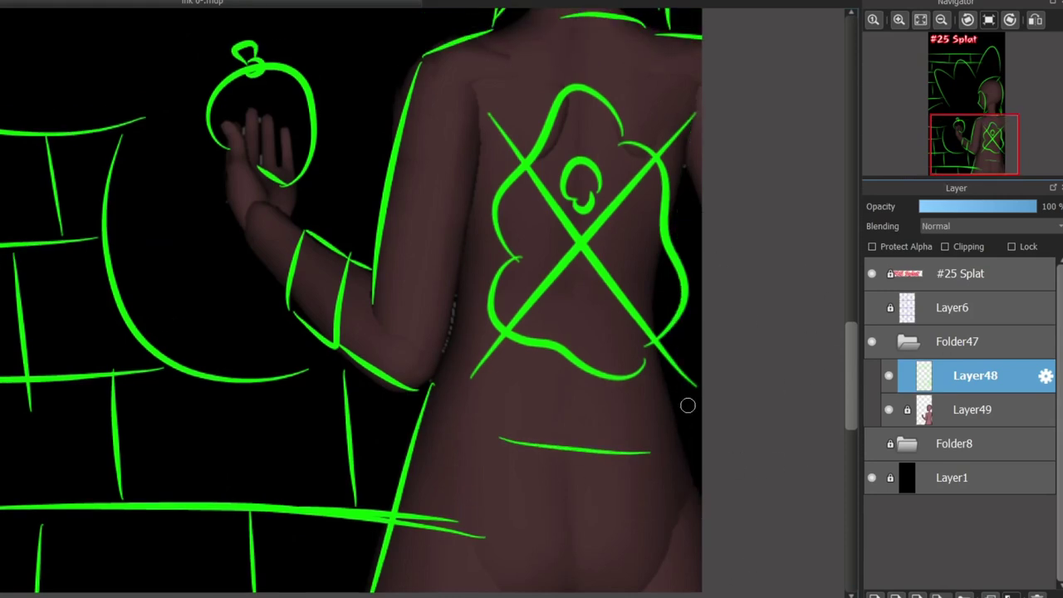
pyautogui.moveTo(428, 383); pyautogui.dragTo(483, 125)
# Step: Sketch a short curve crossing the jaw and a small wavy line in front of the chin
pyautogui.scroll(10, 840, 354)
pyautogui.scroll(4, 795, 308)
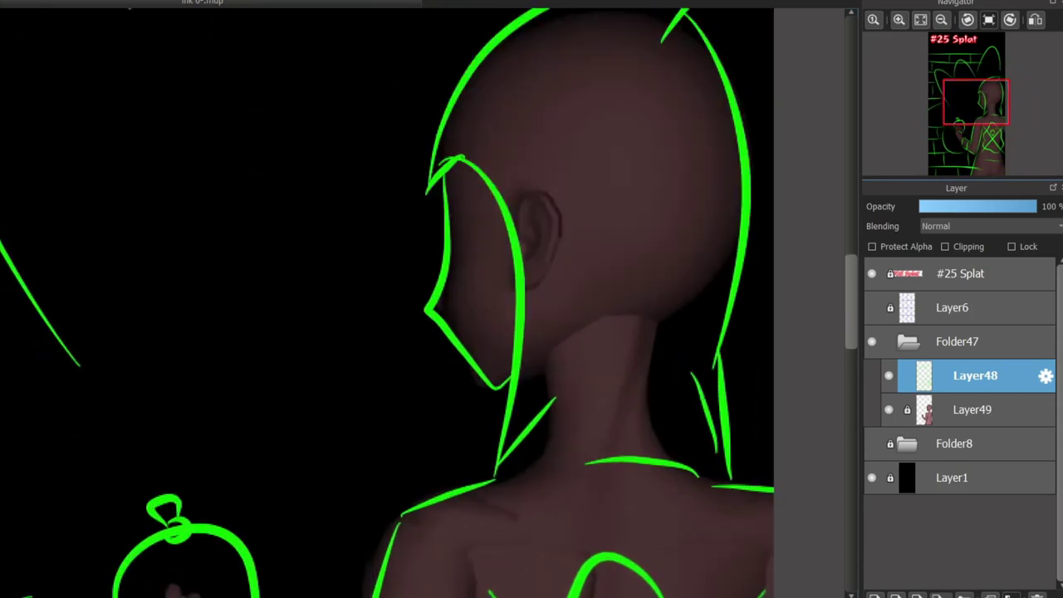
pyautogui.moveTo(434, 308); pyautogui.dragTo(515, 220)
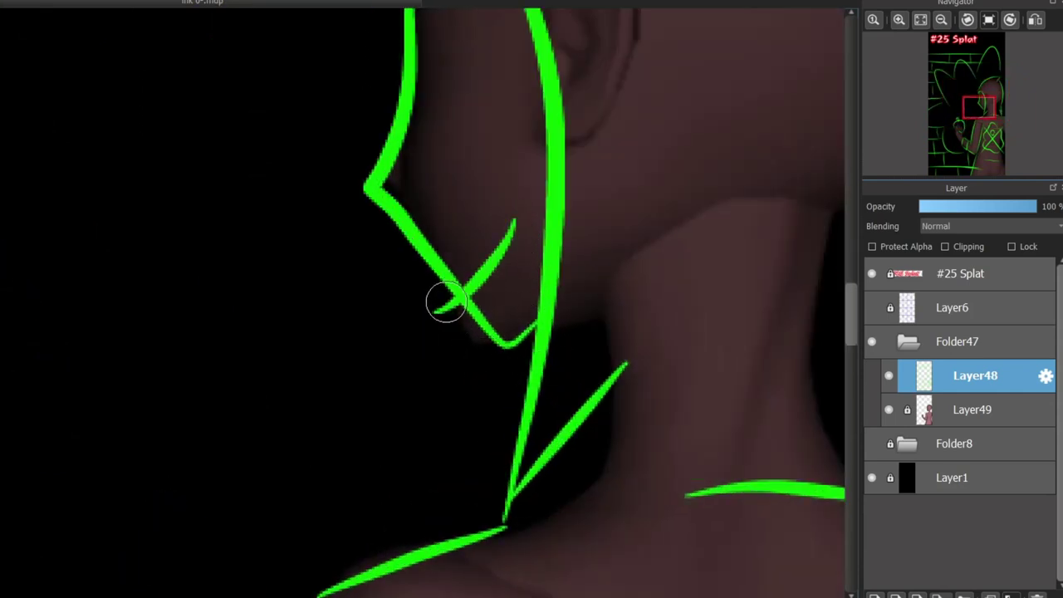
pyautogui.moveTo(461, 295); pyautogui.dragTo(403, 340)
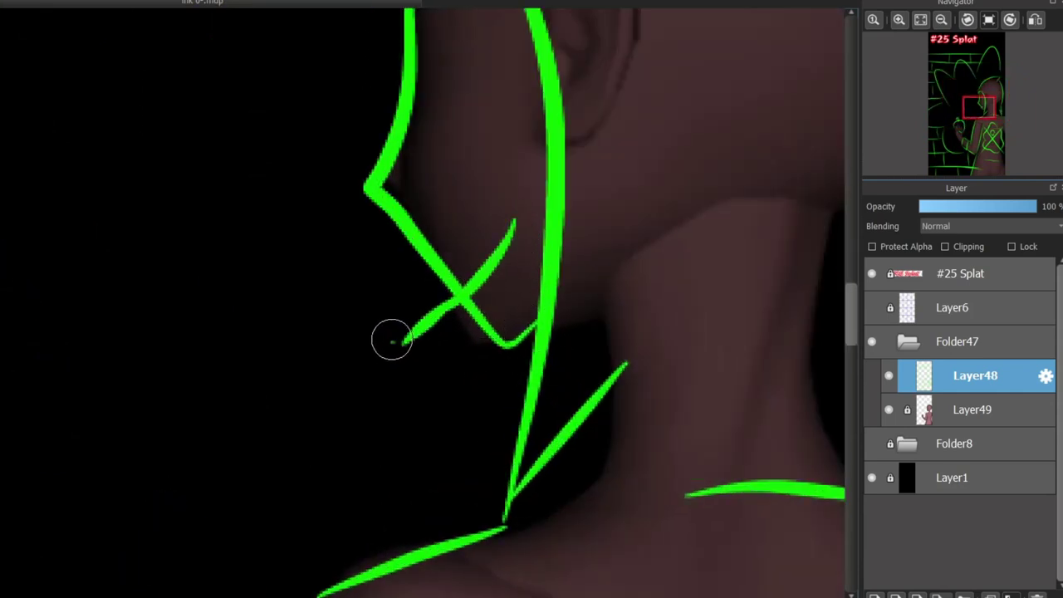
pyautogui.moveTo(338, 274); pyautogui.dragTo(393, 340)
# Step: Sketch an arched line across the forehead and lengthen the front point of the hair
pyautogui.scroll(3, 754, 277)
pyautogui.click(440, 226)
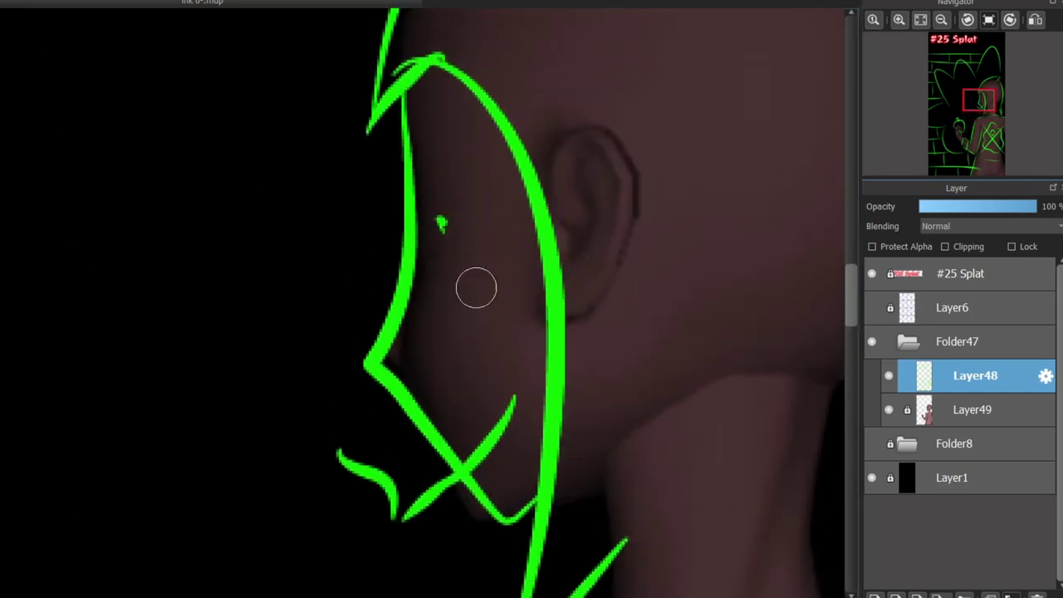
pyautogui.moveTo(528, 185)
pyautogui.mouseDown()
pyautogui.moveTo(369, 199)
pyautogui.moveTo(353, 235)
pyautogui.mouseUp()
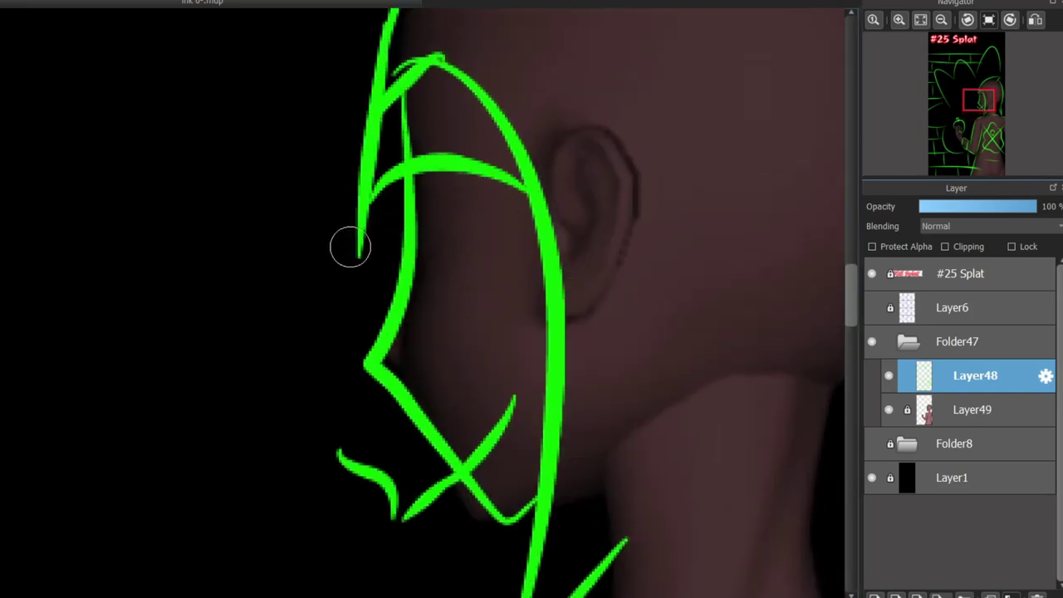
pyautogui.moveTo(407, 39); pyautogui.dragTo(355, 214)
pyautogui.scroll(-3, 360, 267)
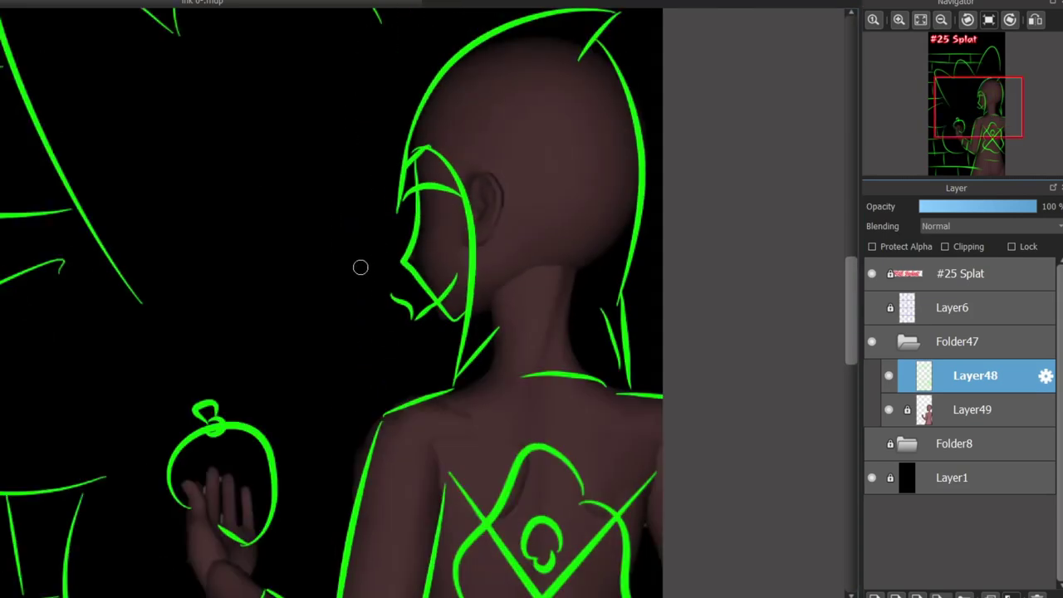
# Step: Try a long pointed shape projecting forward from the forehead, and undo its strokes
pyautogui.scroll(3, 360, 265)
pyautogui.moveTo(551, 98); pyautogui.dragTo(457, 133)
pyautogui.moveTo(452, 16)
pyautogui.mouseDown()
pyautogui.moveTo(449, 137)
pyautogui.moveTo(379, 203)
pyautogui.mouseUp()
pyautogui.moveTo(474, 170); pyautogui.dragTo(387, 194)
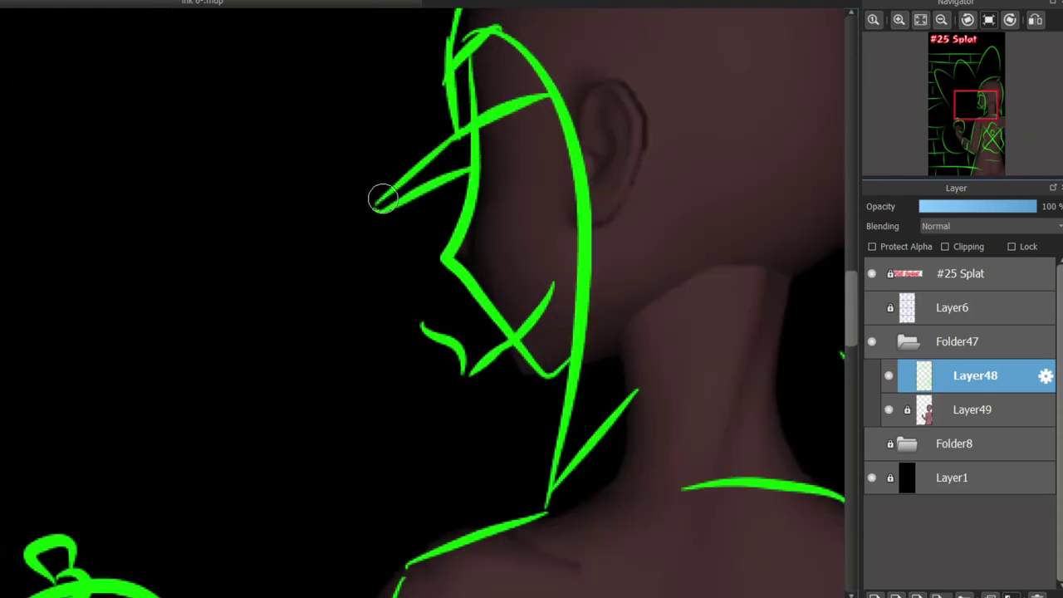
pyautogui.scroll(-3, 430, 246)
pyautogui.scroll(1, 438, 195)
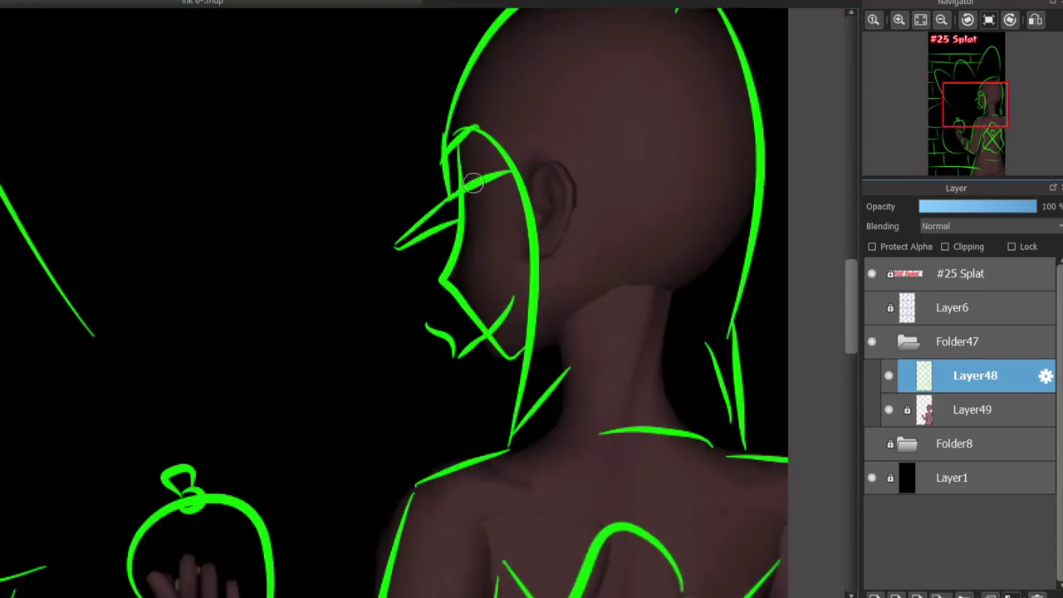
pyautogui.scroll(-1, 466, 274)
pyautogui.scroll(3, 439, 294)
pyautogui.hotkey('ctrl', 'z')
pyautogui.hotkey('ctrl', 'z')
pyautogui.hotkey('ctrl', 'z')
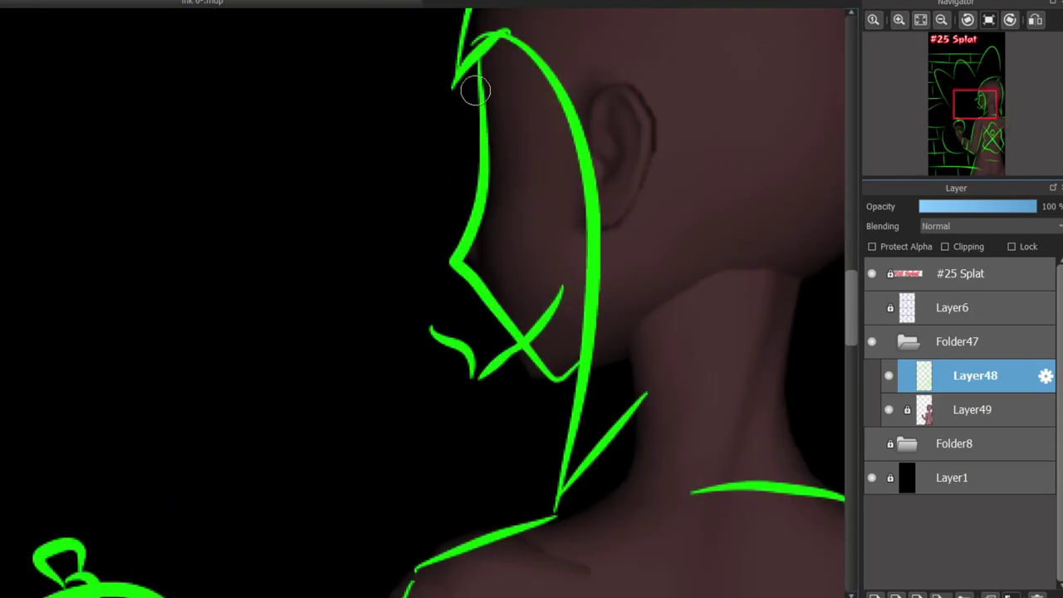
# Step: Restore the arched line across the forehead that meets the hair's front point
pyautogui.hotkey('ctrl', 'y')
pyautogui.hotkey('ctrl', 'y')
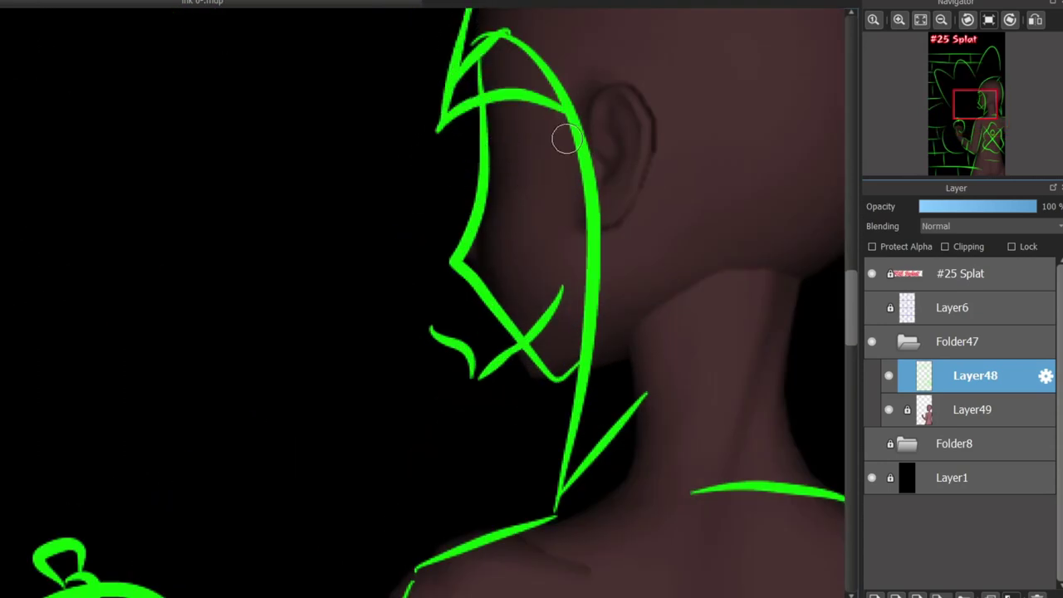
pyautogui.scroll(-4, 565, 135)
pyautogui.scroll(2, 419, 285)
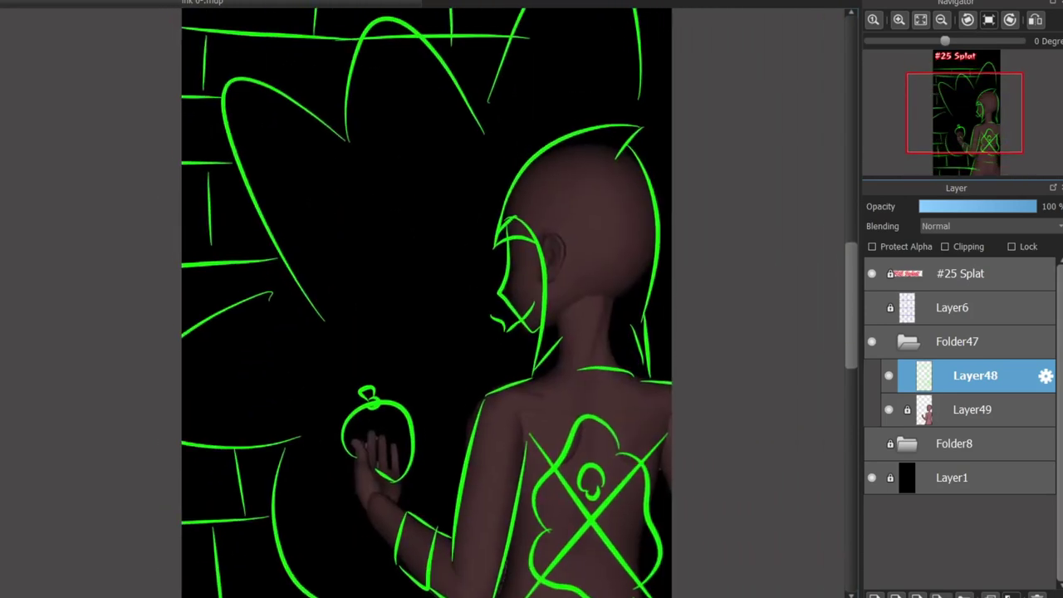
# Step: Try short inner curves inside the spikes of the splatter outline, and undo them
pyautogui.moveTo(372, 134); pyautogui.dragTo(411, 86)
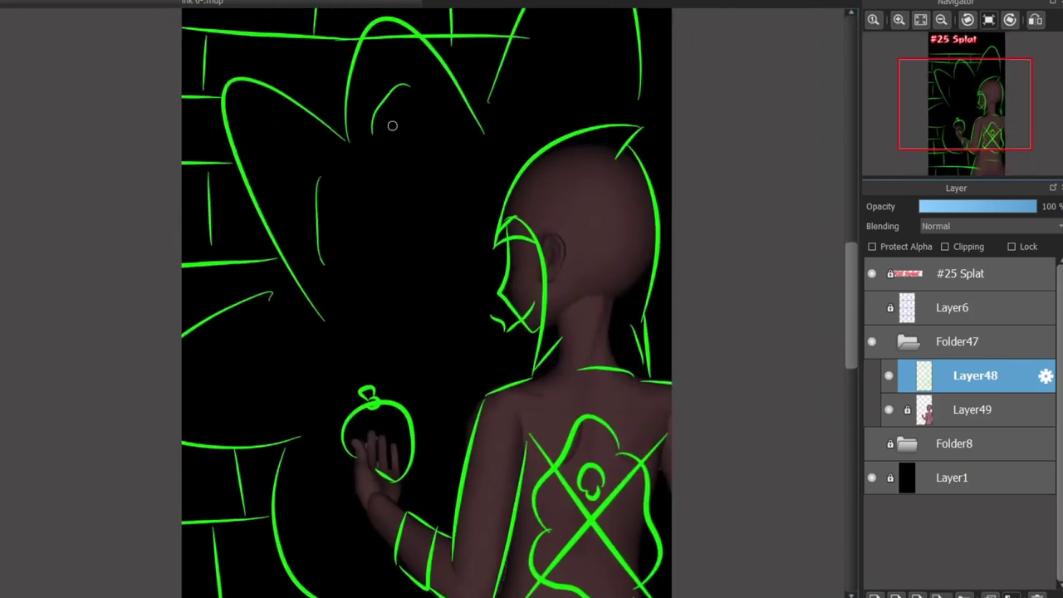
pyautogui.hotkey('ctrl', 'z')
pyautogui.hotkey('ctrl', 'z')
pyautogui.hotkey('ctrl', 'z')
pyautogui.moveTo(375, 123)
pyautogui.mouseDown()
pyautogui.moveTo(418, 76)
pyautogui.moveTo(433, 96)
pyautogui.mouseUp()
pyautogui.hotkey('ctrl', 'z')
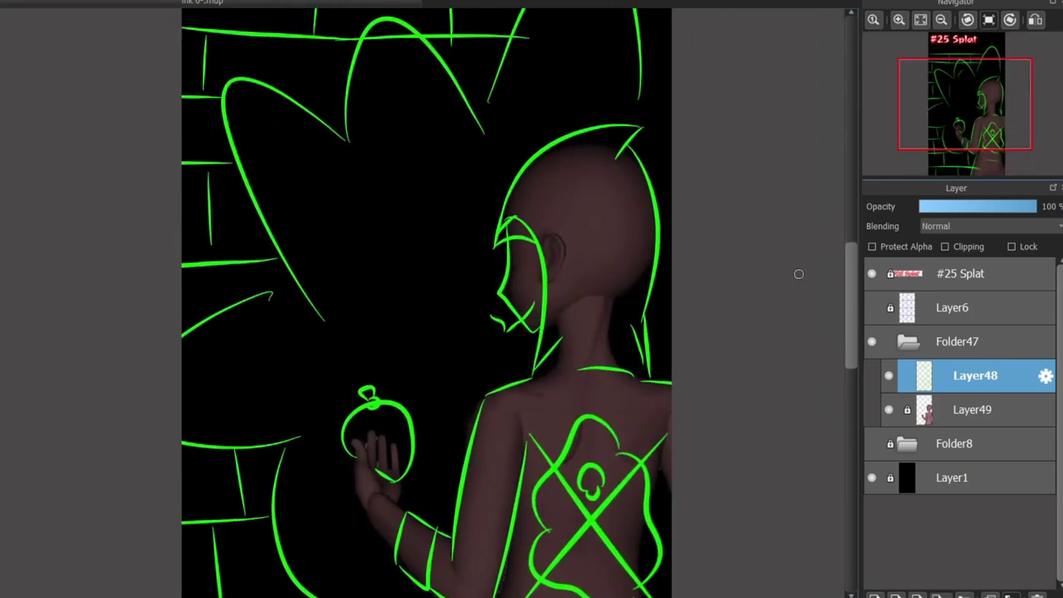
# Step: Lower the green sketch layer's opacity to 34%, lock it, and add a new layer above it
pyautogui.scroll(-3, 841, 295)
pyautogui.scroll(-2, 416, 296)
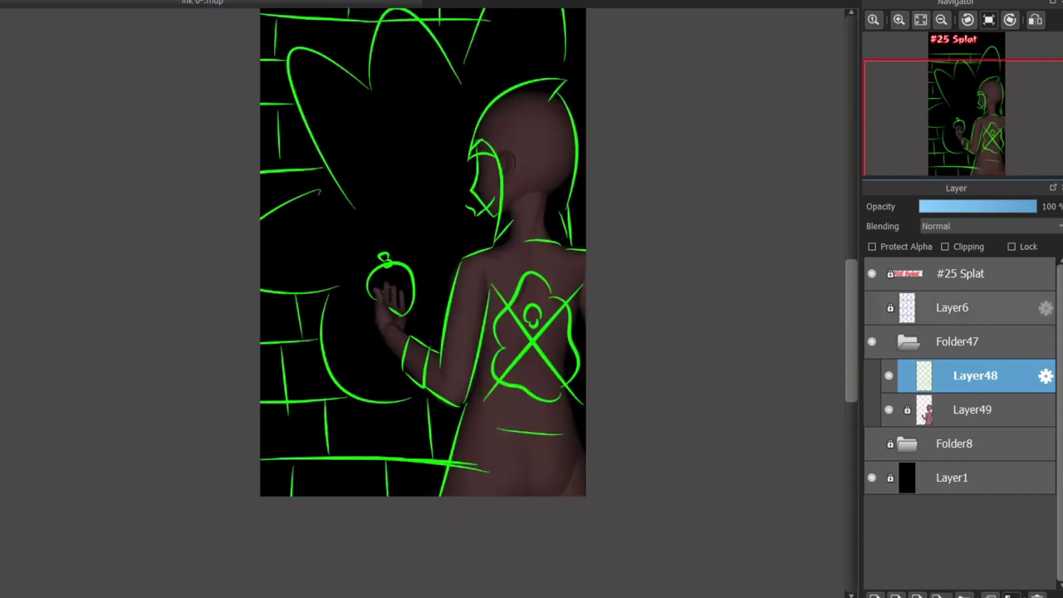
pyautogui.click(958, 206)
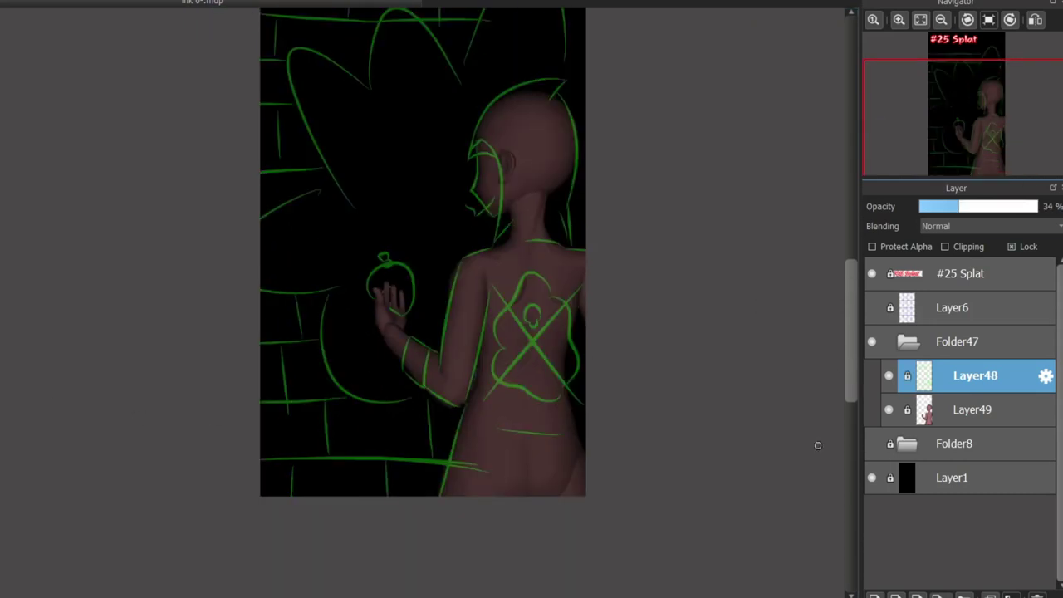
pyautogui.hotkey('ctrl', 'shift', 'n')
# Step: Cover the new layer with a white frame and closely spaced horizontal lines marking the brick rows
pyautogui.press('Tab')
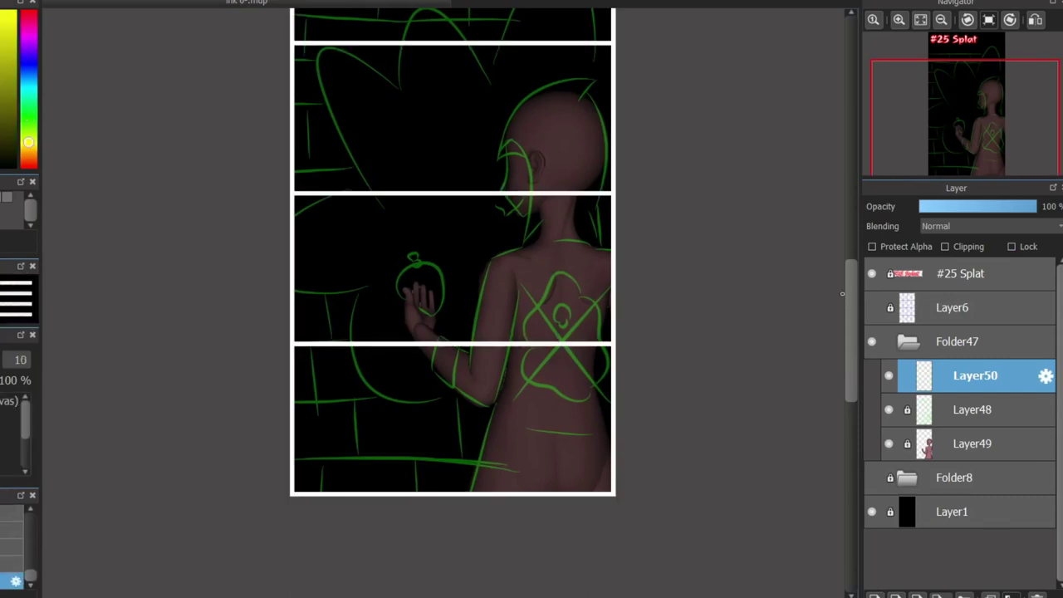
pyautogui.scroll(2, 391, 202)
pyautogui.click(379, 371)
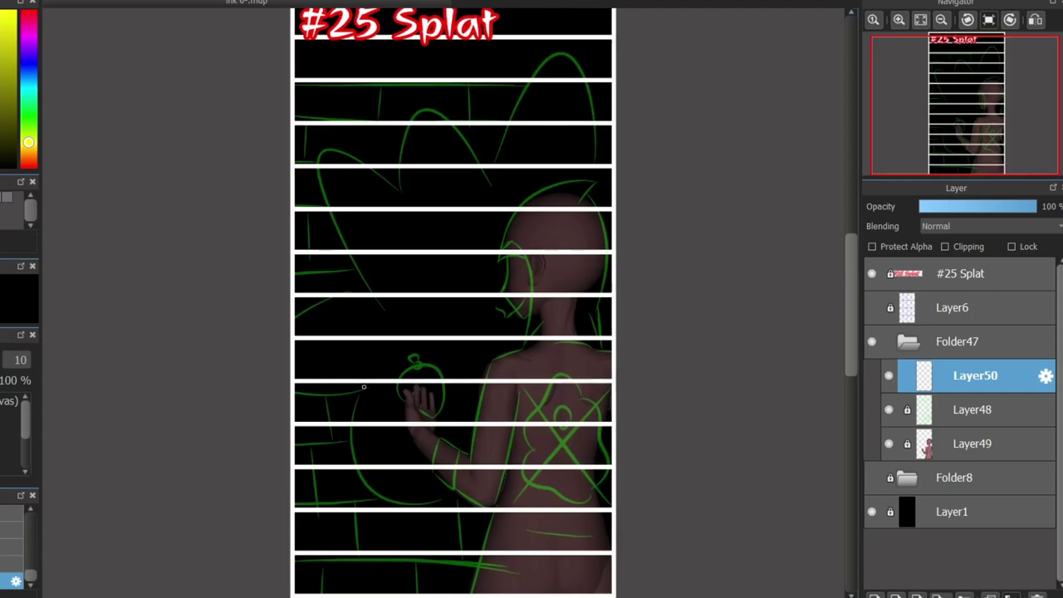
pyautogui.scroll(1, 371, 329)
# Step: Select the area around the title down to the third brick row and clear the white lines inside it
pyautogui.click(16, 514)
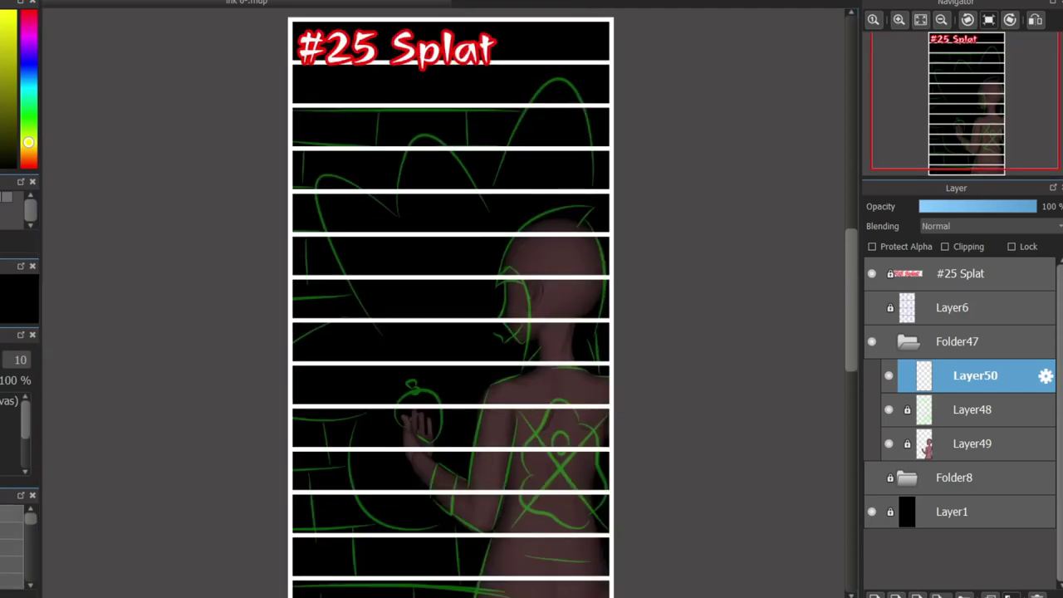
pyautogui.click(16, 530)
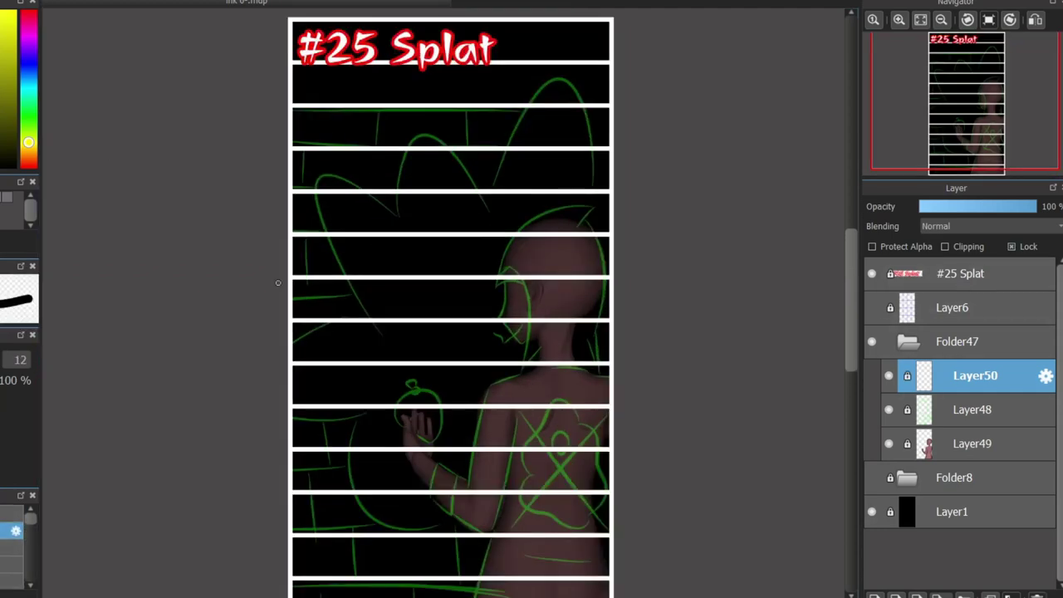
pyautogui.scroll(1, 450, 307)
pyautogui.moveTo(280, 31); pyautogui.dragTo(654, 122)
pyautogui.hotkey('ctrl', 'shift', 'i')
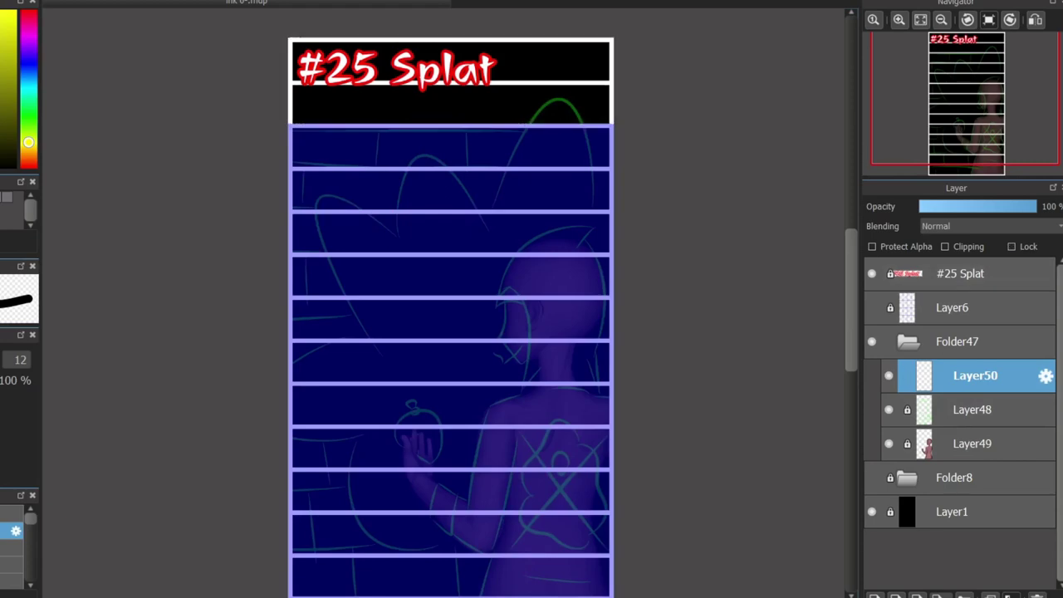
pyautogui.hotkey('ctrl', 'd')
# Step: Move the green sketch layer above the brick row lines and toggle the lines' visibility to compare
pyautogui.click(972, 410)
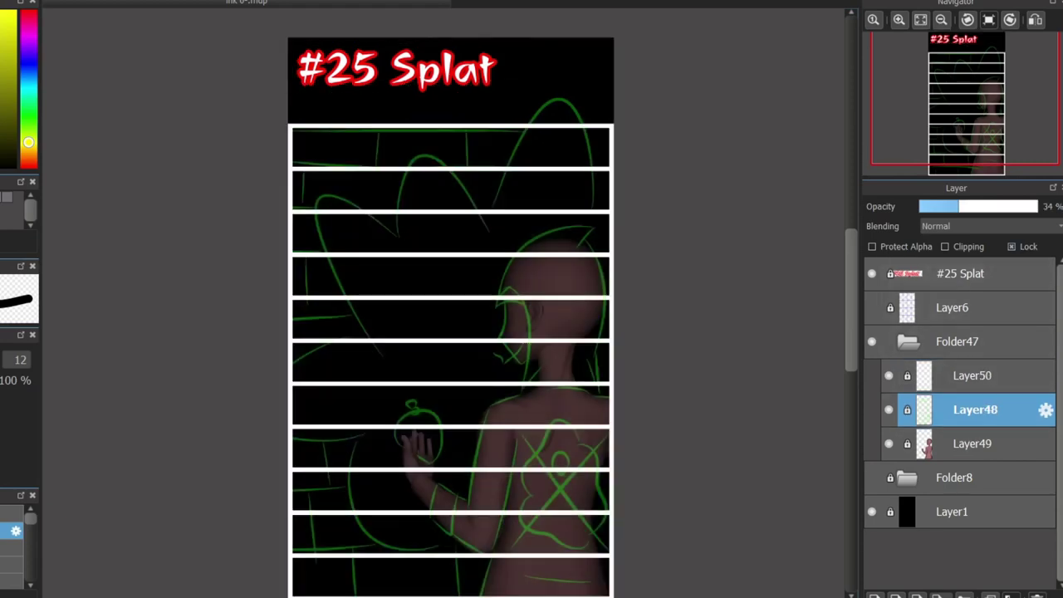
pyautogui.moveTo(971, 409); pyautogui.dragTo(971, 369)
pyautogui.click(888, 375)
pyautogui.click(888, 375)
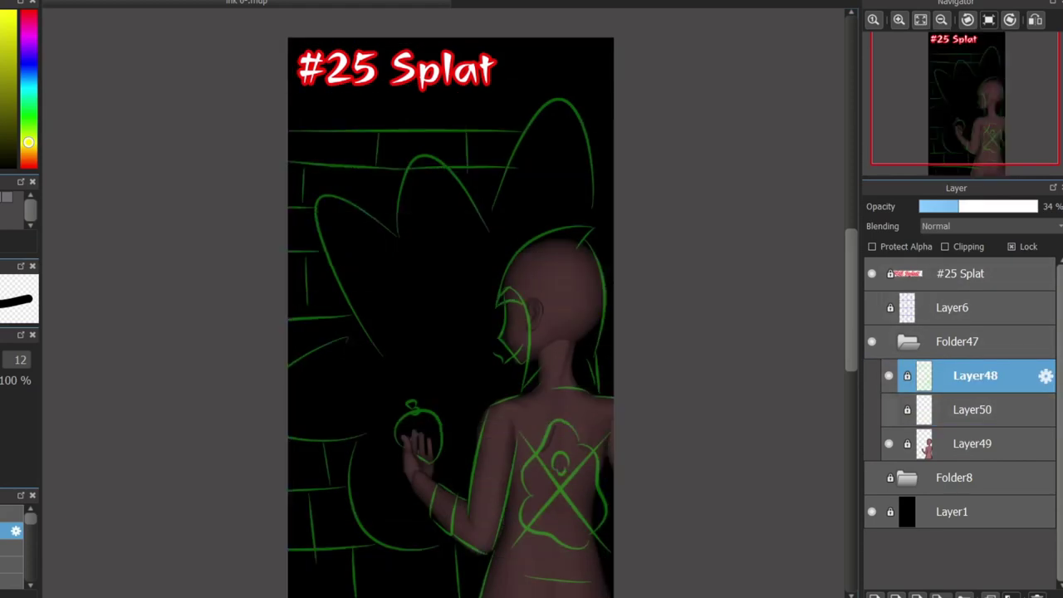
# Step: Try the figure layer above the brick lines, adjust its opacity, and return it to the bottom of the folder
pyautogui.moveTo(971, 375)
pyautogui.mouseDown()
pyautogui.moveTo(971, 415)
pyautogui.moveTo(972, 369)
pyautogui.mouseUp()
pyautogui.scroll(2, 512, 275)
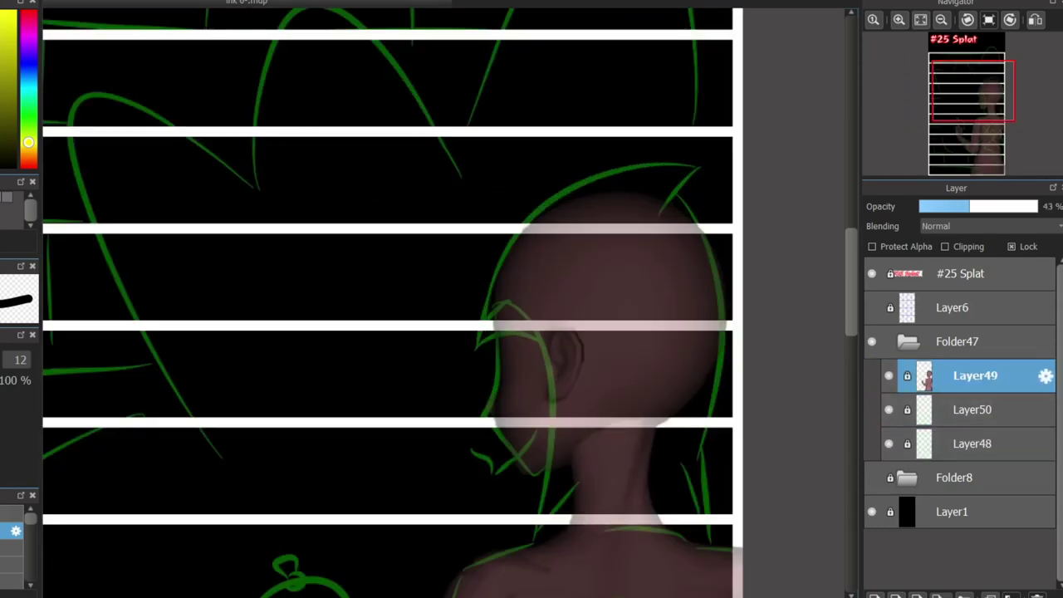
pyautogui.click(1037, 206)
pyautogui.click(977, 206)
pyautogui.moveTo(971, 376); pyautogui.dragTo(971, 457)
# Step: Place the green sketch layer above the brick row lines and set its opacity to 32%
pyautogui.click(974, 409)
pyautogui.click(972, 375)
pyautogui.moveTo(972, 410); pyautogui.dragTo(971, 367)
pyautogui.click(1022, 205)
pyautogui.click(956, 206)
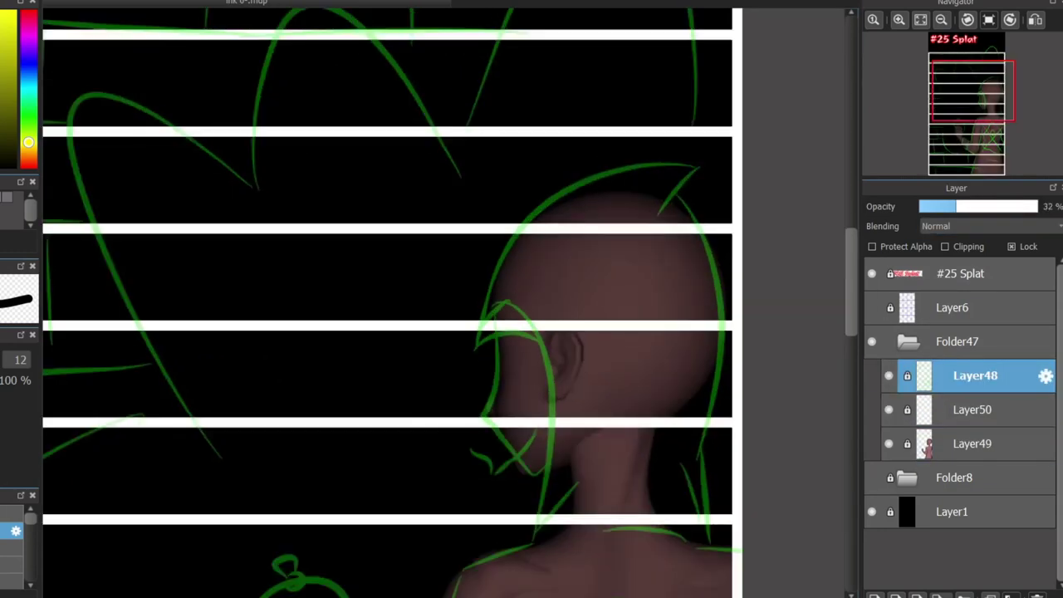
# Step: Add a new layer above the green sketch layer and display the grid over the canvas
pyautogui.hotkey('ctrl', '-')
pyautogui.hotkey('ctrl', '-')
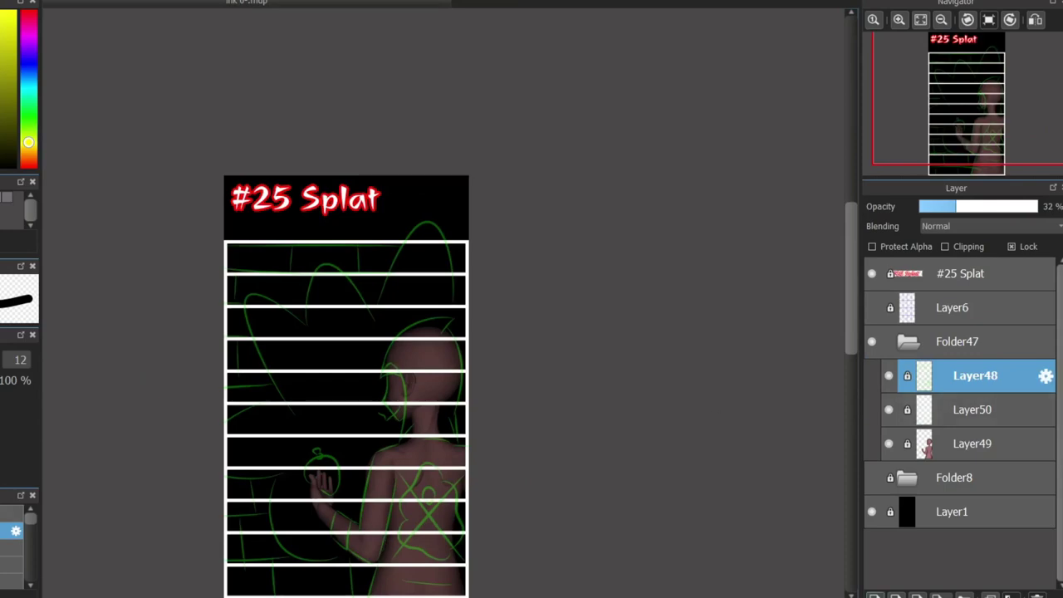
pyautogui.hotkey('ctrl', 'shift', 'n')
pyautogui.scroll(1, 234, 346)
pyautogui.scroll(1, 281, 313)
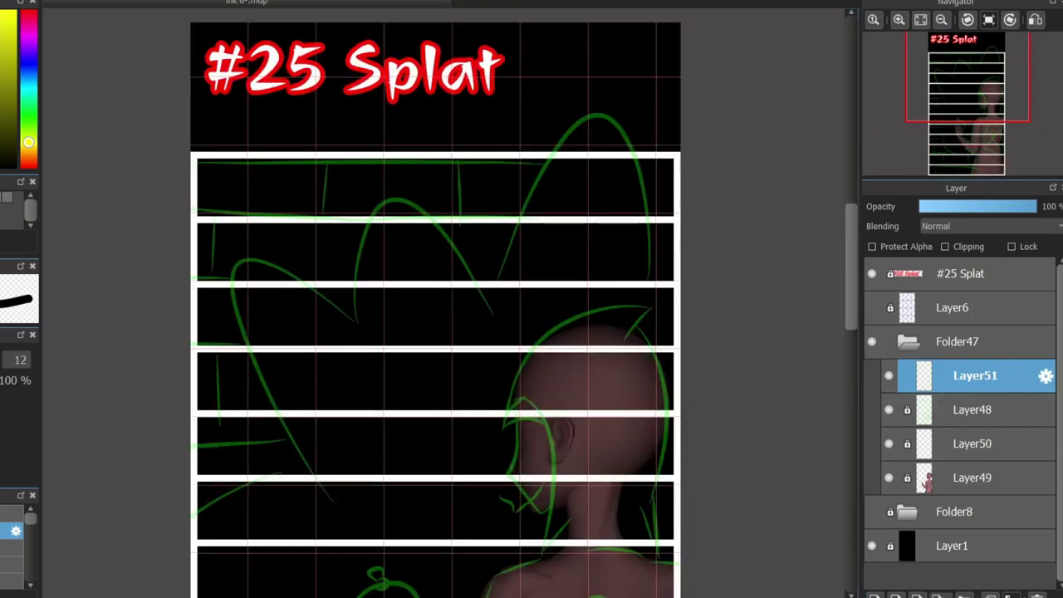
# Step: Try staggered vertical joints in the upper three brick rows, starting near the wall's edge, and undo them
pyautogui.moveTo(254, 202); pyautogui.dragTo(251, 236)
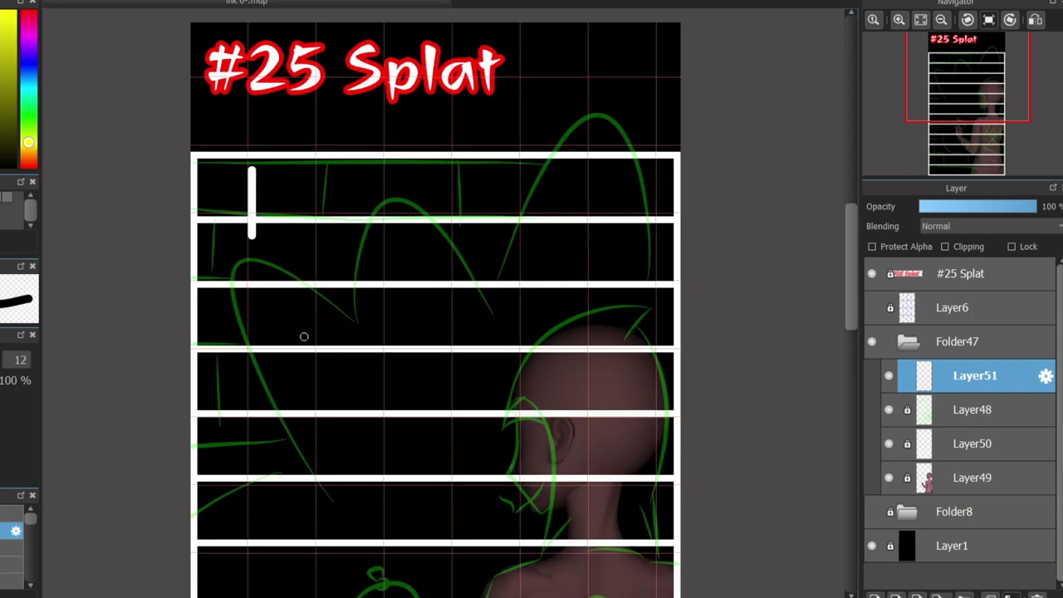
pyautogui.hotkey('ctrl', 'z')
pyautogui.moveTo(246, 158); pyautogui.dragTo(247, 214)
pyautogui.moveTo(315, 221); pyautogui.dragTo(316, 281)
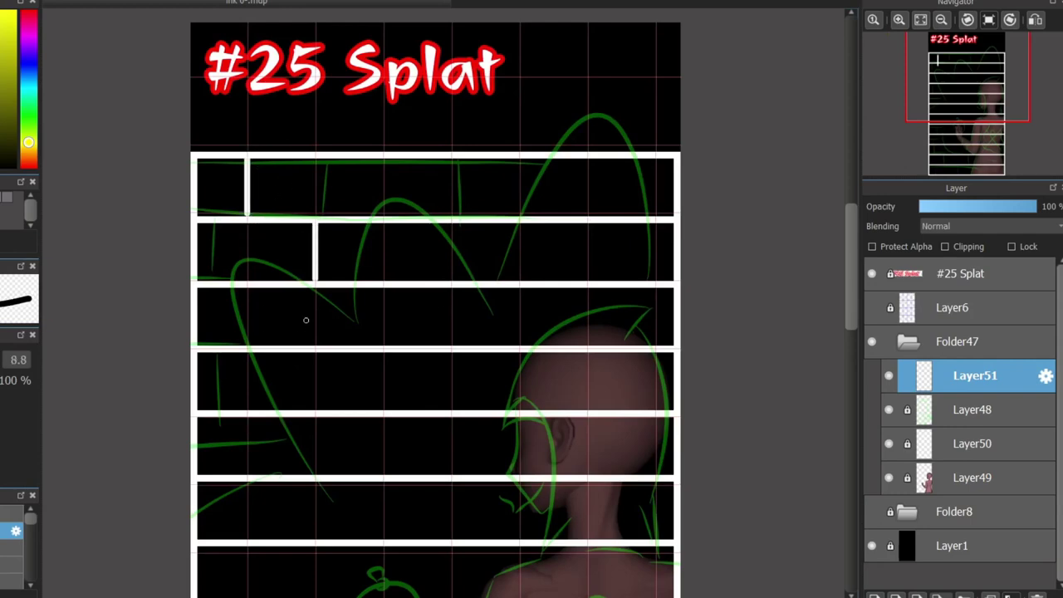
pyautogui.moveTo(246, 288); pyautogui.dragTo(246, 344)
pyautogui.hotkey('ctrl', 'z')
pyautogui.hotkey('ctrl', 'z')
pyautogui.hotkey('ctrl', 'z')
# Step: Draw the first vertical white joint in each of the upper six brick rows, alternating between two neighbouring grid lines
pyautogui.moveTo(246, 222); pyautogui.dragTo(246, 282)
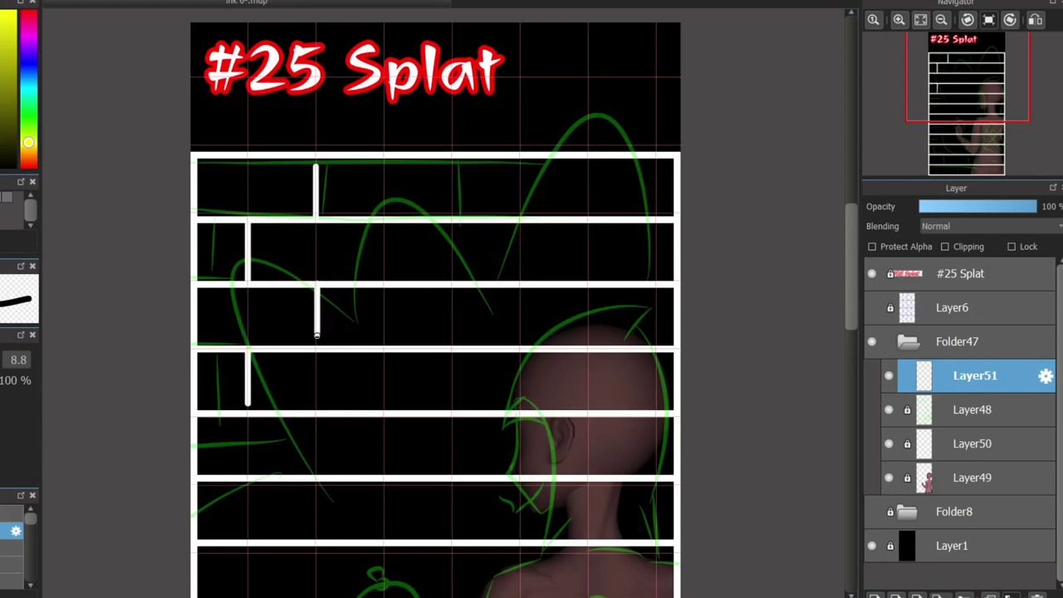
pyautogui.hotkey('ctrl', 'z')
pyautogui.hotkey('ctrl', 'z')
pyautogui.moveTo(315, 284); pyautogui.dragTo(316, 343)
pyautogui.moveTo(318, 415); pyautogui.dragTo(318, 475)
pyautogui.moveTo(247, 479)
pyautogui.mouseDown()
pyautogui.moveTo(247, 542)
pyautogui.moveTo(250, 482)
pyautogui.mouseUp()
pyautogui.hotkey('ctrl', 'z')
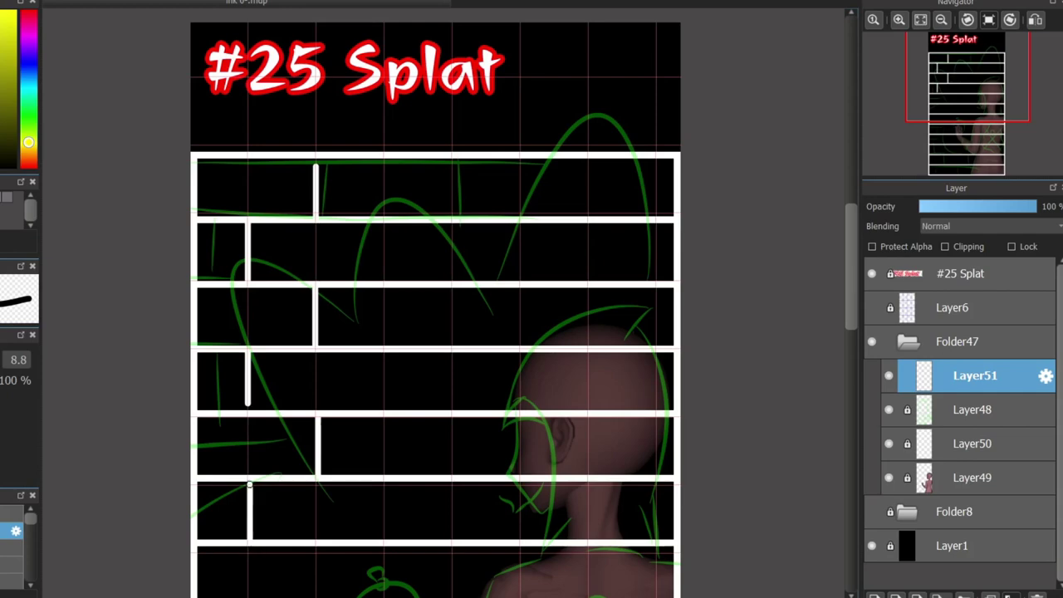
# Step: Draw the remaining vertical joints in the top two brick rows, spaced two grid squares apart
pyautogui.moveTo(449, 158)
pyautogui.mouseDown()
pyautogui.moveTo(449, 216)
pyautogui.moveTo(456, 195)
pyautogui.mouseUp()
pyautogui.hotkey('ctrl', 'z')
pyautogui.moveTo(588, 158); pyautogui.dragTo(590, 216)
pyautogui.scroll(-3, 474, 197)
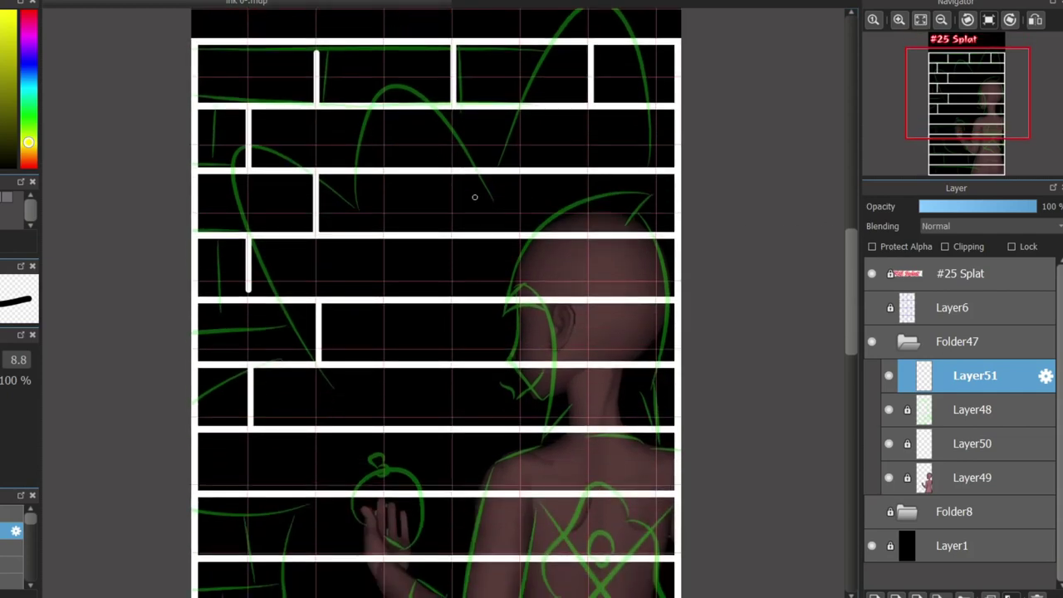
pyautogui.moveTo(384, 106); pyautogui.dragTo(384, 150)
pyautogui.moveTo(533, 109); pyautogui.dragTo(533, 149)
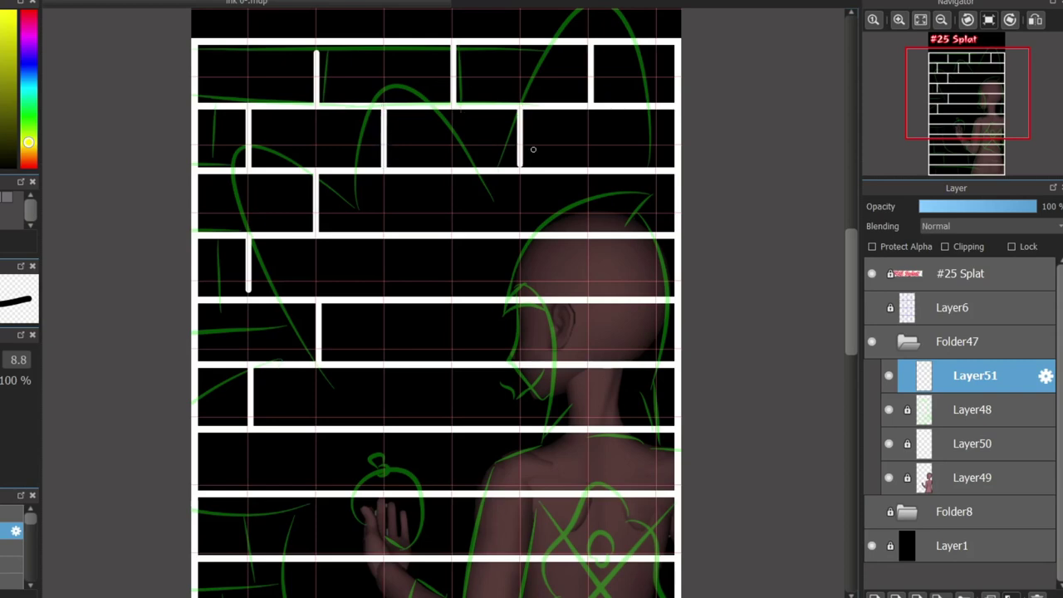
# Step: Draw the remaining staggered vertical joints in the third to sixth brick rows, crossing behind the figure's head
pyautogui.moveTo(454, 172); pyautogui.dragTo(456, 222)
pyautogui.moveTo(581, 172); pyautogui.dragTo(586, 225)
pyautogui.moveTo(385, 244); pyautogui.dragTo(384, 289)
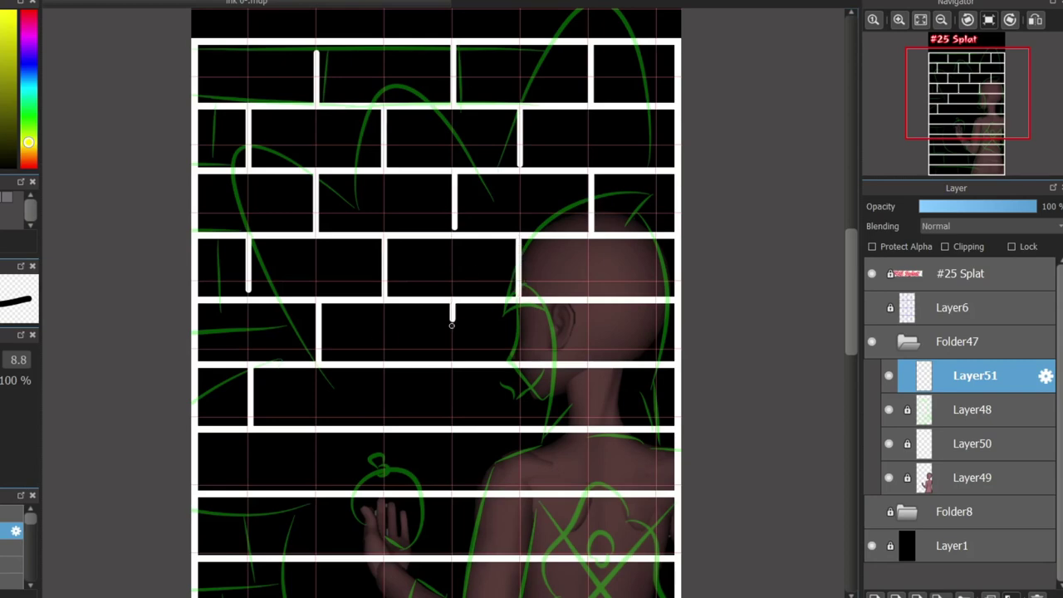
pyautogui.moveTo(585, 303); pyautogui.dragTo(586, 360)
pyautogui.moveTo(380, 366); pyautogui.dragTo(380, 420)
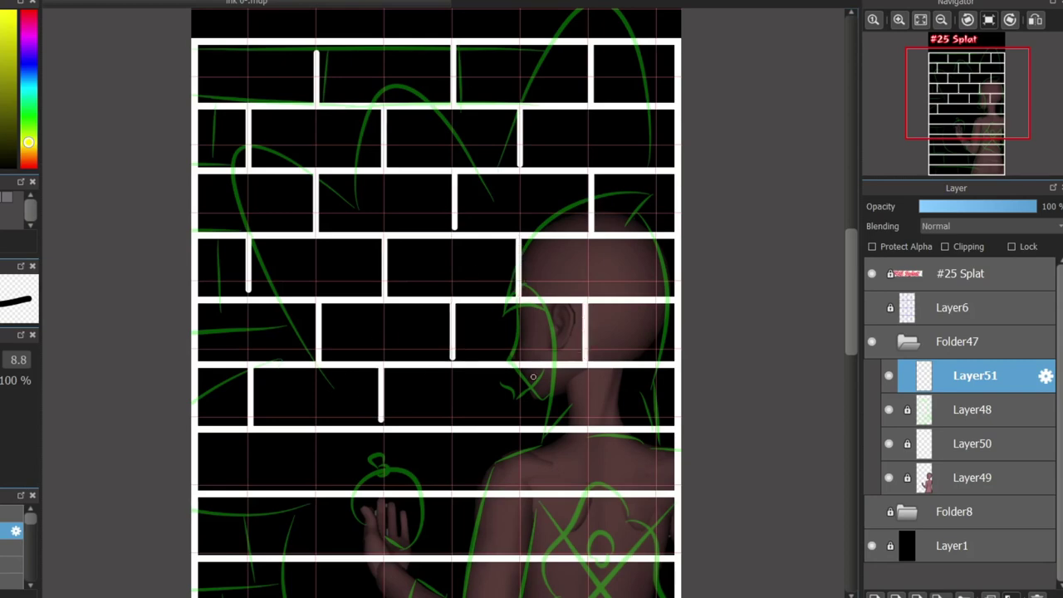
pyautogui.moveTo(519, 366); pyautogui.dragTo(522, 419)
# Step: Draw the first vertical joint in each of the seventh to eleventh brick rows, continuing the staggered pattern
pyautogui.scroll(-5, 825, 326)
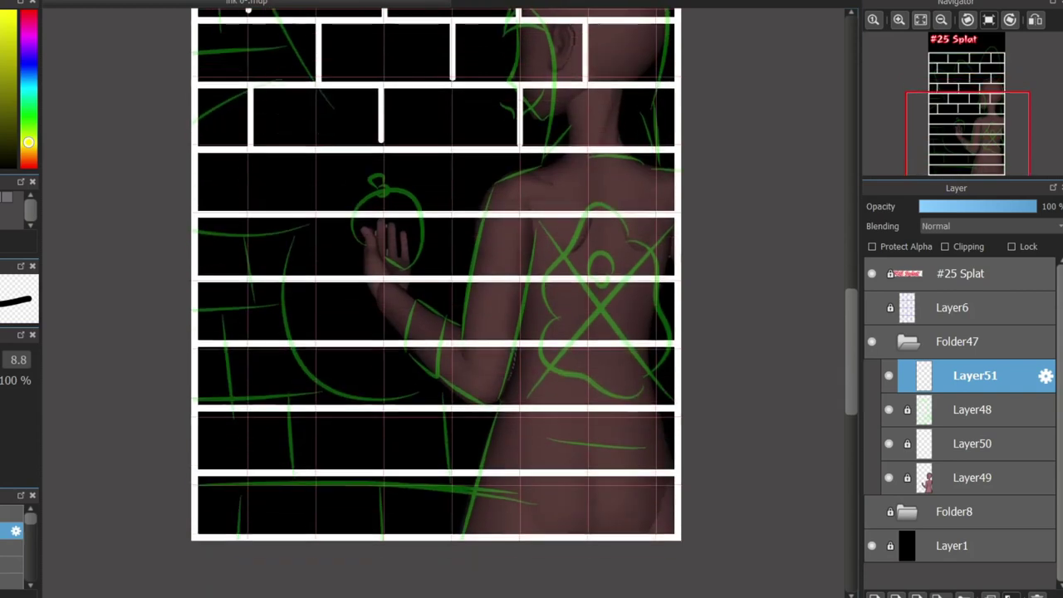
pyautogui.moveTo(249, 215); pyautogui.dragTo(249, 267)
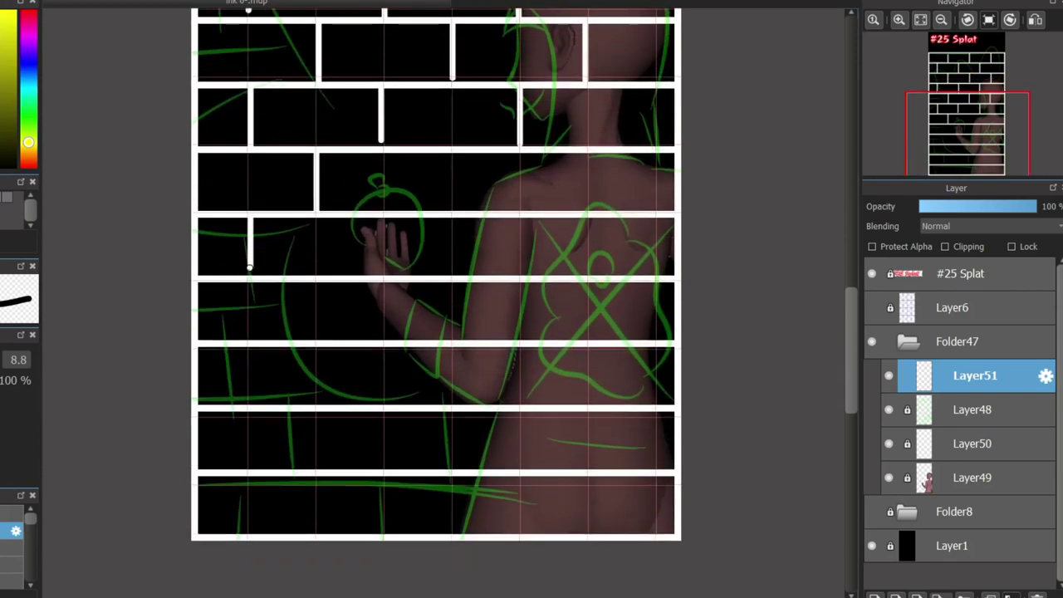
pyautogui.moveTo(315, 285); pyautogui.dragTo(318, 333)
pyautogui.hotkey('ctrl', 'z')
pyautogui.moveTo(318, 281); pyautogui.dragTo(319, 337)
pyautogui.moveTo(318, 418); pyautogui.dragTo(317, 455)
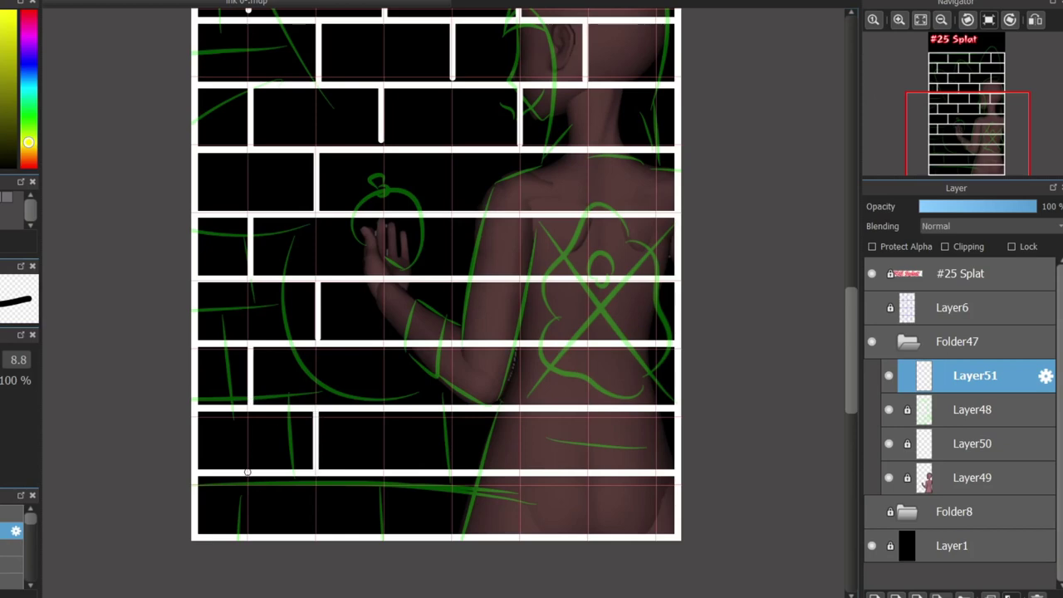
# Step: Draw the vertical joints of the bottom brick row and a second joint in the row above it
pyautogui.moveTo(247, 472); pyautogui.dragTo(247, 534)
pyautogui.moveTo(382, 470); pyautogui.dragTo(377, 538)
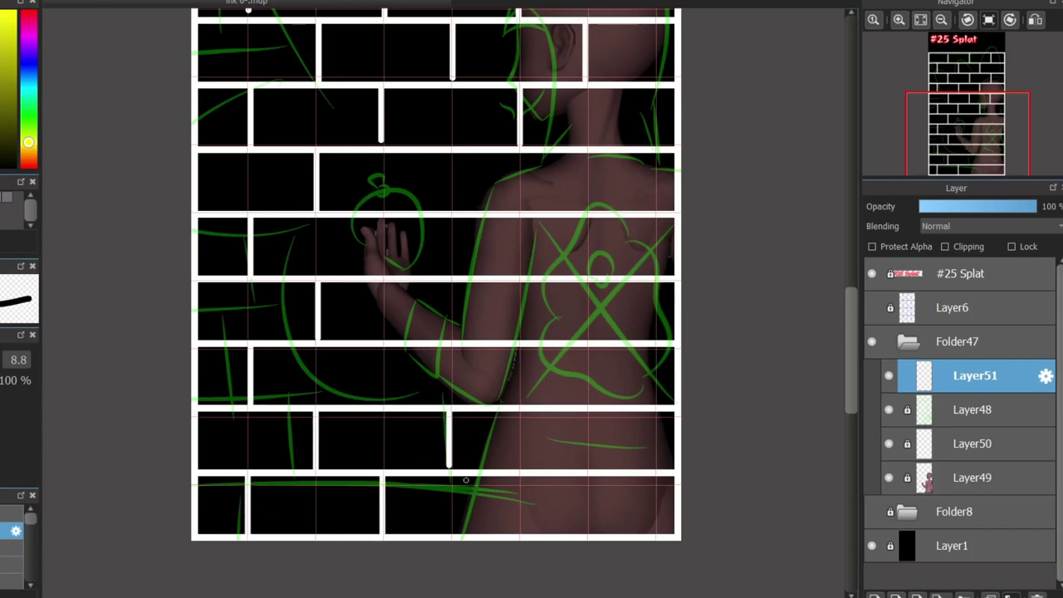
pyautogui.hotkey('ctrl', 'z')
pyautogui.moveTo(454, 407); pyautogui.dragTo(454, 469)
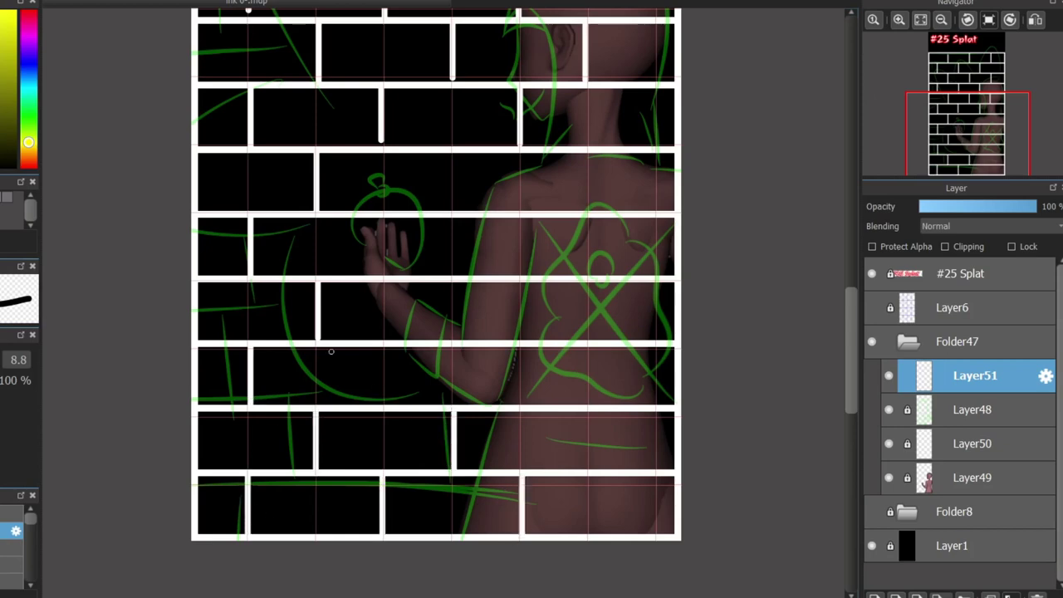
# Step: Draw the second vertical joint in the seventh to tenth brick rows, around the balloon and raised forearm
pyautogui.moveTo(381, 347); pyautogui.dragTo(381, 402)
pyautogui.hotkey('ctrl', 'z')
pyautogui.moveTo(387, 348); pyautogui.dragTo(388, 404)
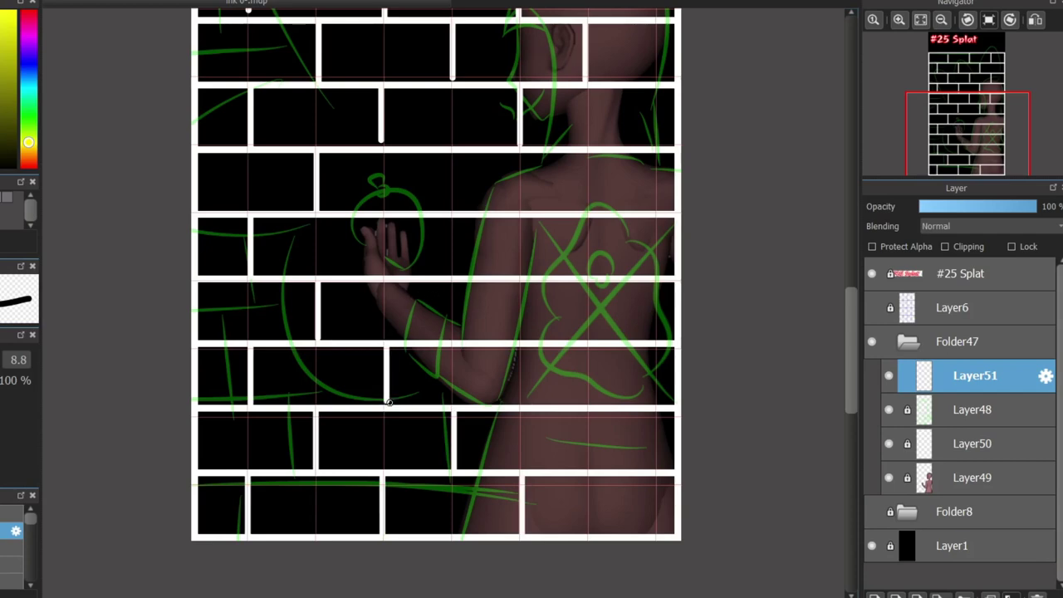
pyautogui.moveTo(449, 281); pyautogui.dragTo(449, 338)
pyautogui.moveTo(382, 217); pyautogui.dragTo(384, 266)
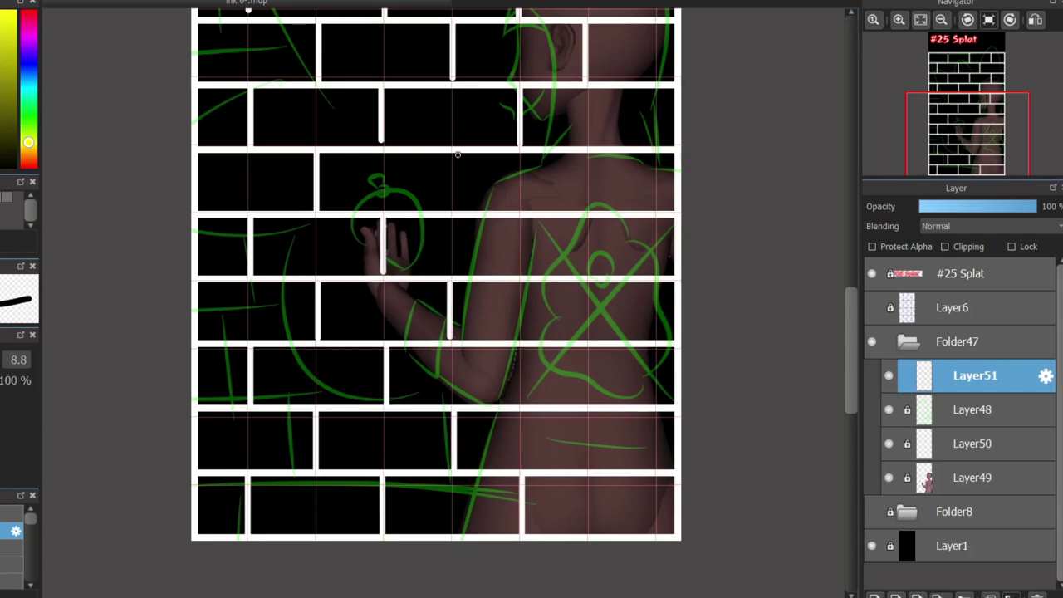
pyautogui.moveTo(456, 154); pyautogui.dragTo(455, 211)
pyautogui.hotkey('ctrl', 'z')
pyautogui.moveTo(450, 153); pyautogui.dragTo(450, 210)
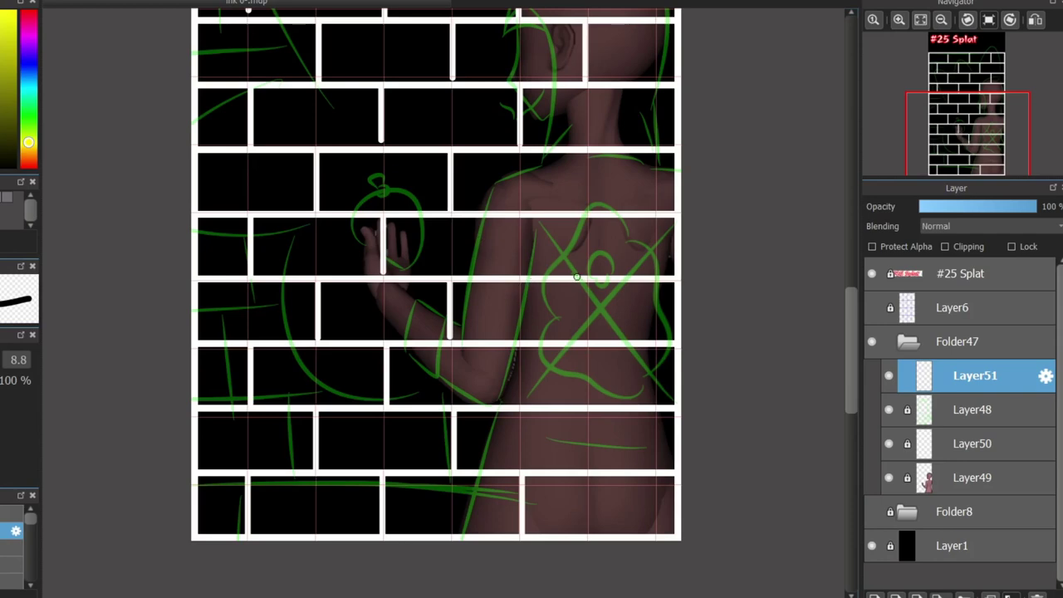
# Step: Draw one more staggered vertical joint across the figure's back, waist and hips in the ninth to eleventh rows
pyautogui.moveTo(585, 279); pyautogui.dragTo(586, 330)
pyautogui.moveTo(518, 345); pyautogui.dragTo(518, 403)
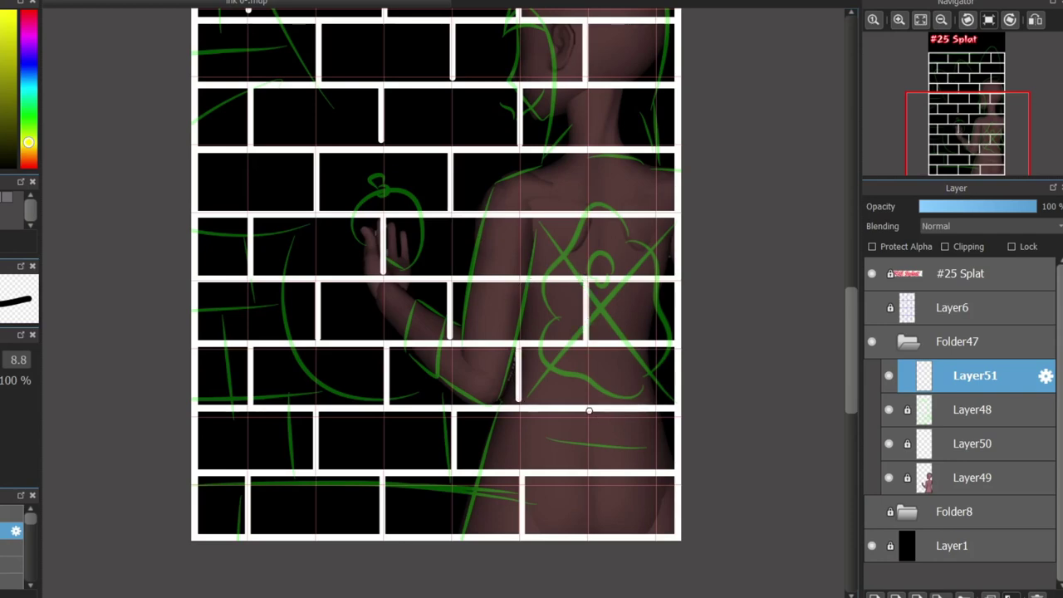
pyautogui.moveTo(588, 410); pyautogui.dragTo(589, 467)
# Step: Move the vertical joints layer below the green sketch and name it "wall 2"; name the horizontal lines layer "wall 1"
pyautogui.hotkey('ctrl', '[')
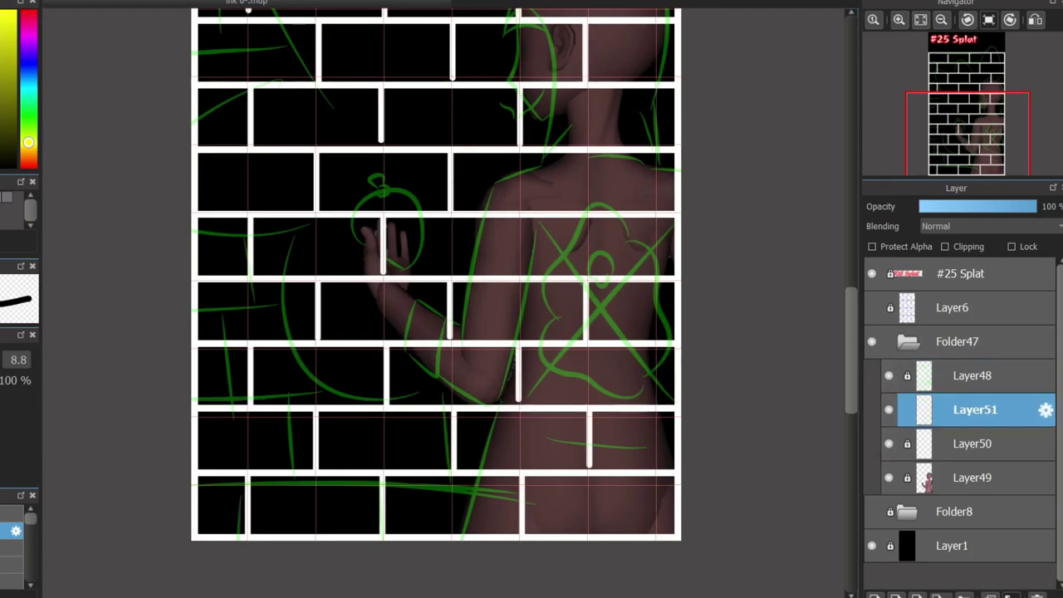
pyautogui.click(974, 443)
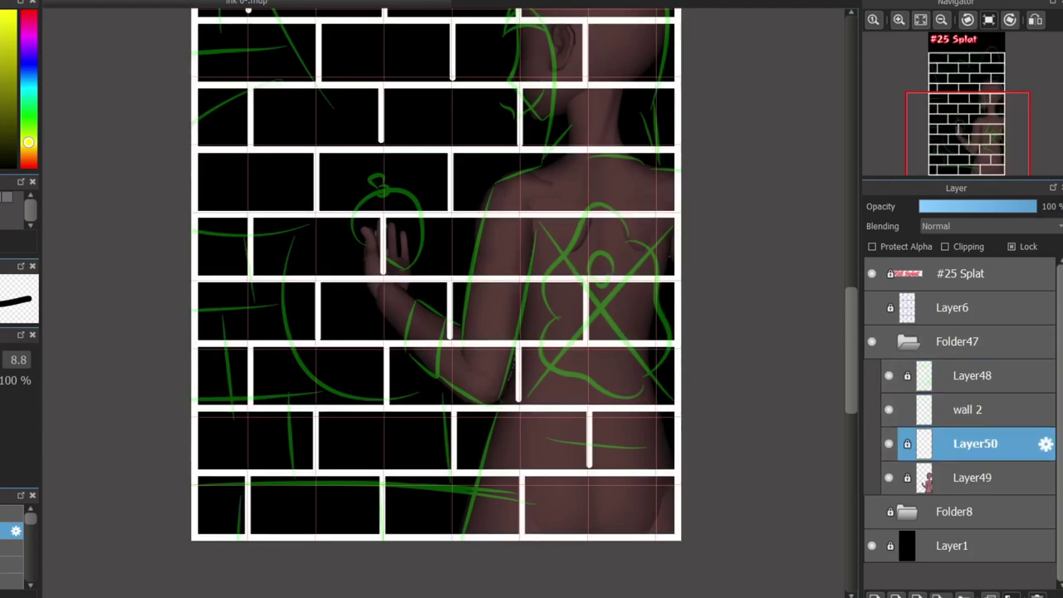
pyautogui.doubleClick(975, 444)
pyautogui.write('wall 1')
pyautogui.press('Return')
pyautogui.click(975, 375)
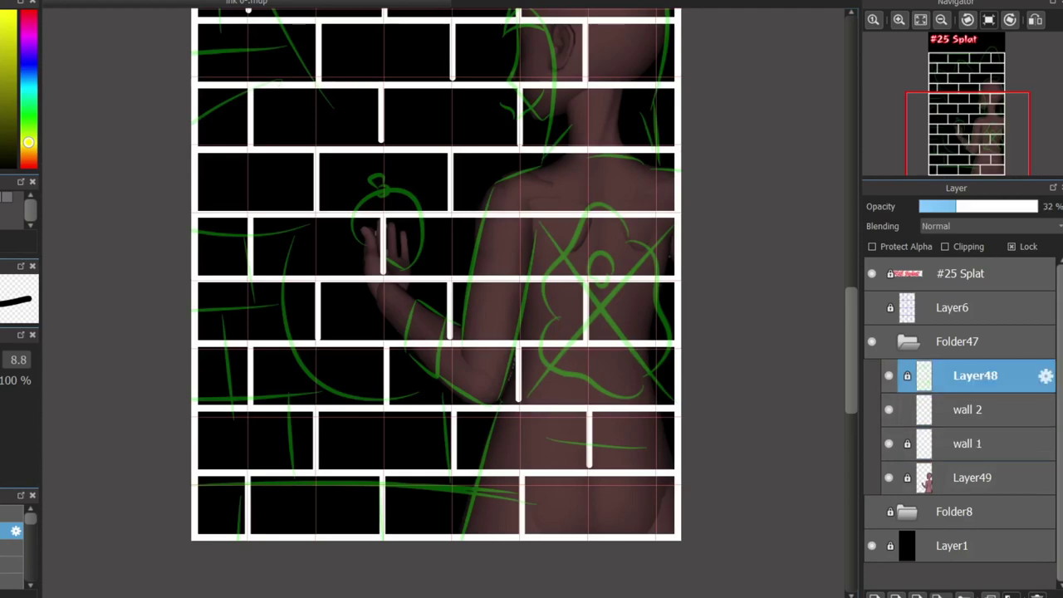
# Step: Hide the "wall 1" and "wall 2" layers and add a new layer directly above the green sketch layer
pyautogui.click(888, 409)
pyautogui.click(888, 443)
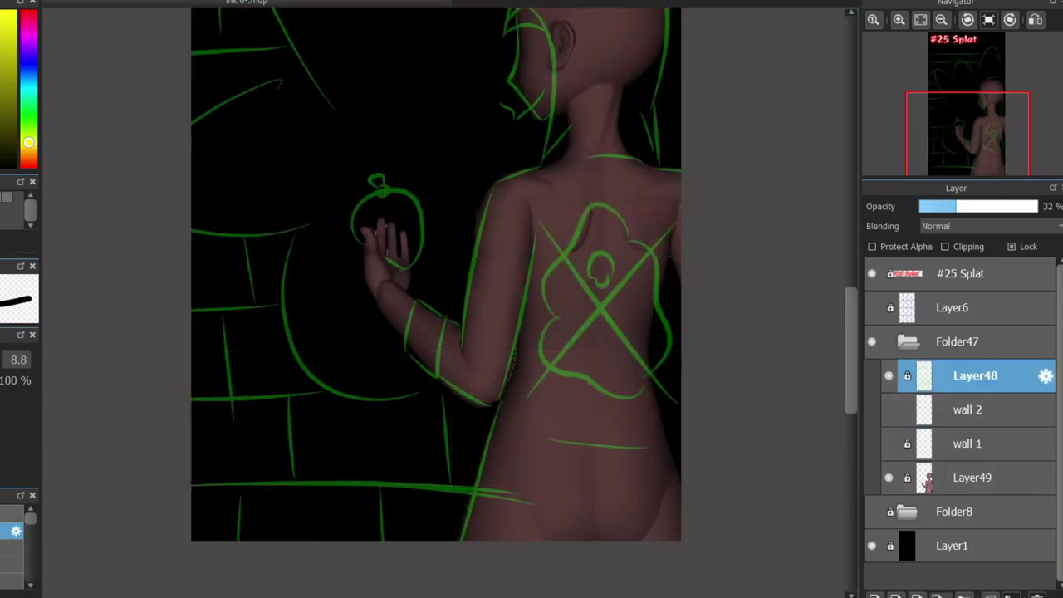
pyautogui.hscroll(2, 831, 373)
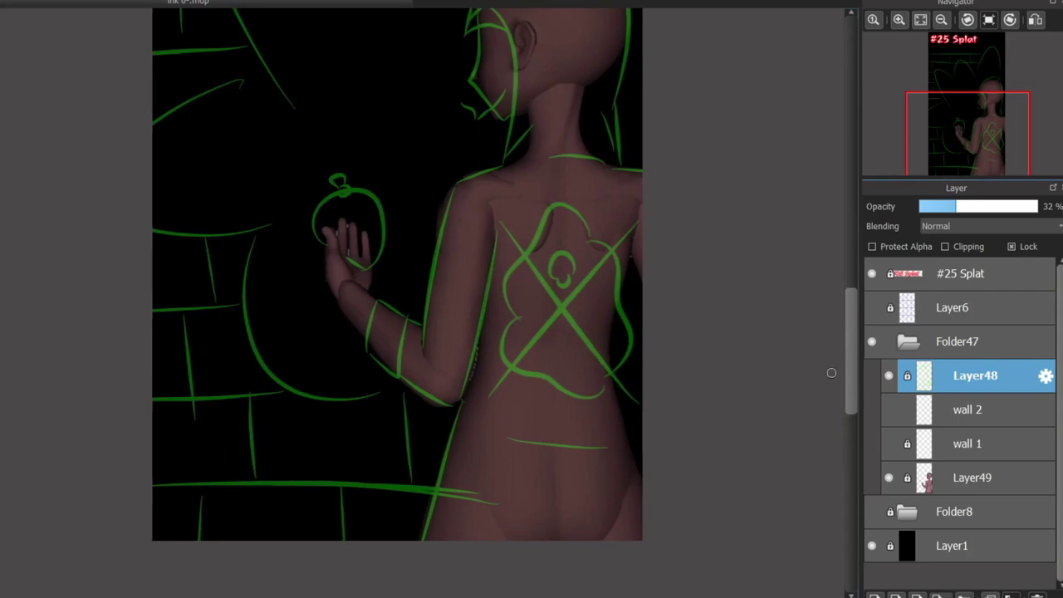
pyautogui.hotkey('ctrl', 'shift', 'n')
pyautogui.scroll(-1, 456, 250)
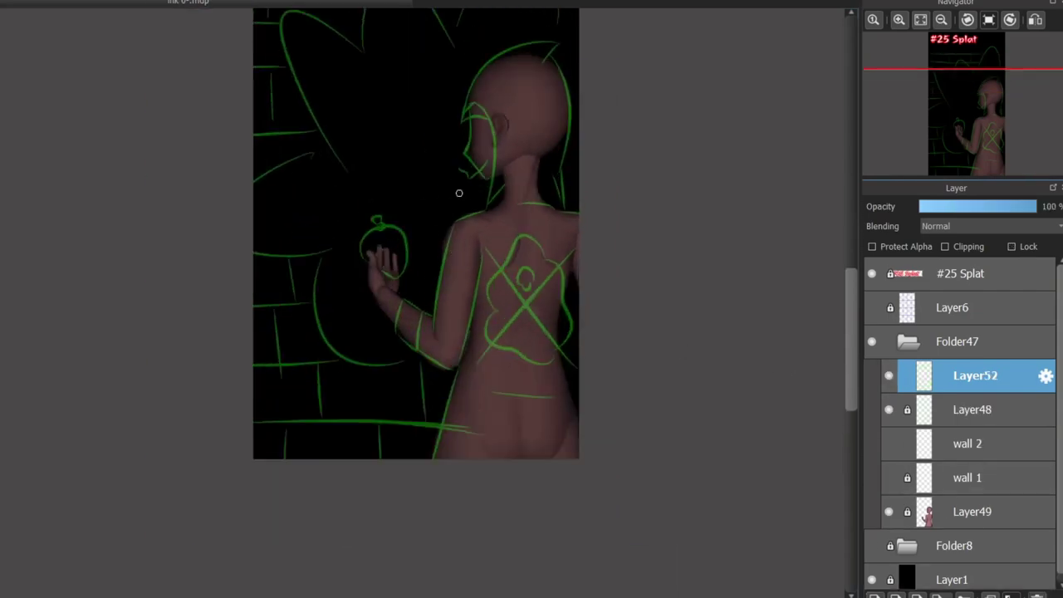
# Step: Draw the white hair outline over the green rough, from the fringe down the side lock and over the crown to the pointed tip
pyautogui.scroll(3, 458, 191)
pyautogui.scroll(-2, 540, 133)
pyautogui.scroll(2, 633, 234)
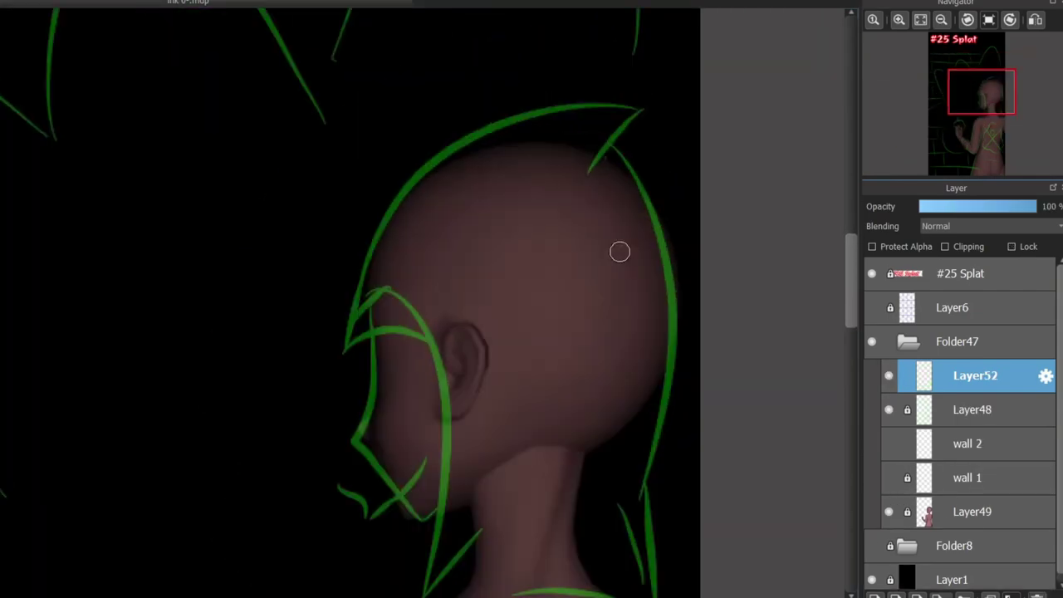
pyautogui.scroll(-3, 417, 236)
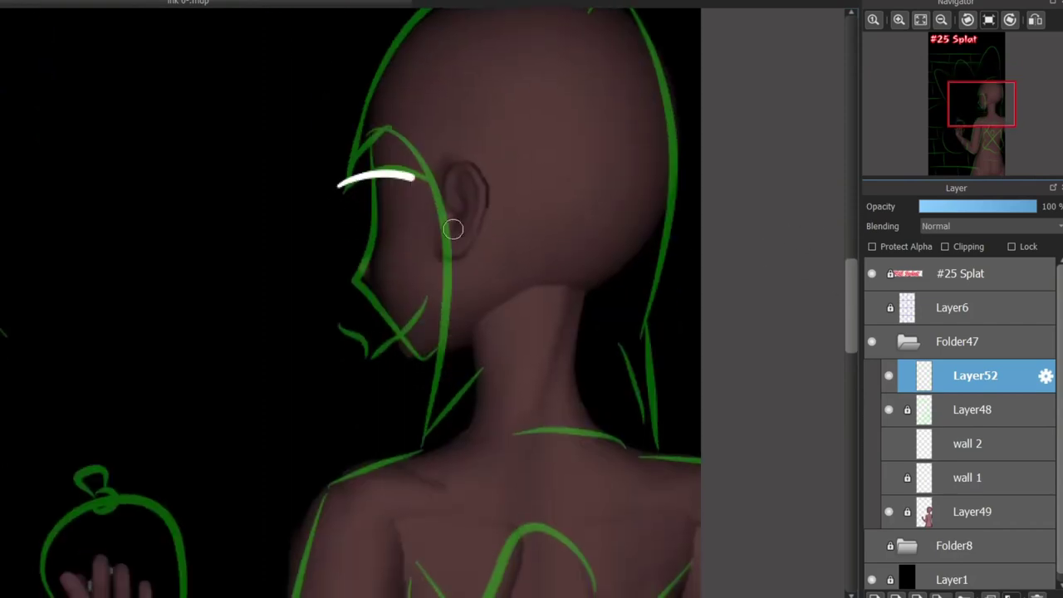
pyautogui.moveTo(452, 228); pyautogui.dragTo(430, 440)
pyautogui.hotkey('ctrl', 'z')
pyautogui.moveTo(340, 197)
pyautogui.mouseDown()
pyautogui.moveTo(448, 266)
pyautogui.moveTo(425, 453)
pyautogui.mouseUp()
pyautogui.scroll(3, 835, 272)
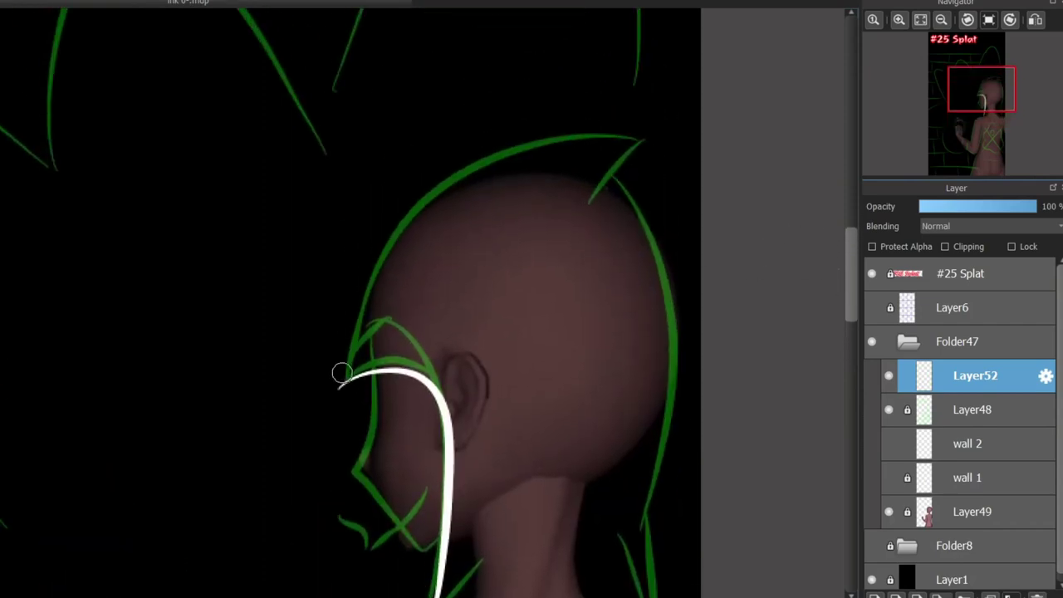
pyautogui.moveTo(341, 377)
pyautogui.mouseDown()
pyautogui.moveTo(586, 124)
pyautogui.moveTo(588, 201)
pyautogui.mouseUp()
# Step: Draw the back contour of the hair in white, from the pointed tip down to the far shoulder
pyautogui.scroll(-3, 839, 286)
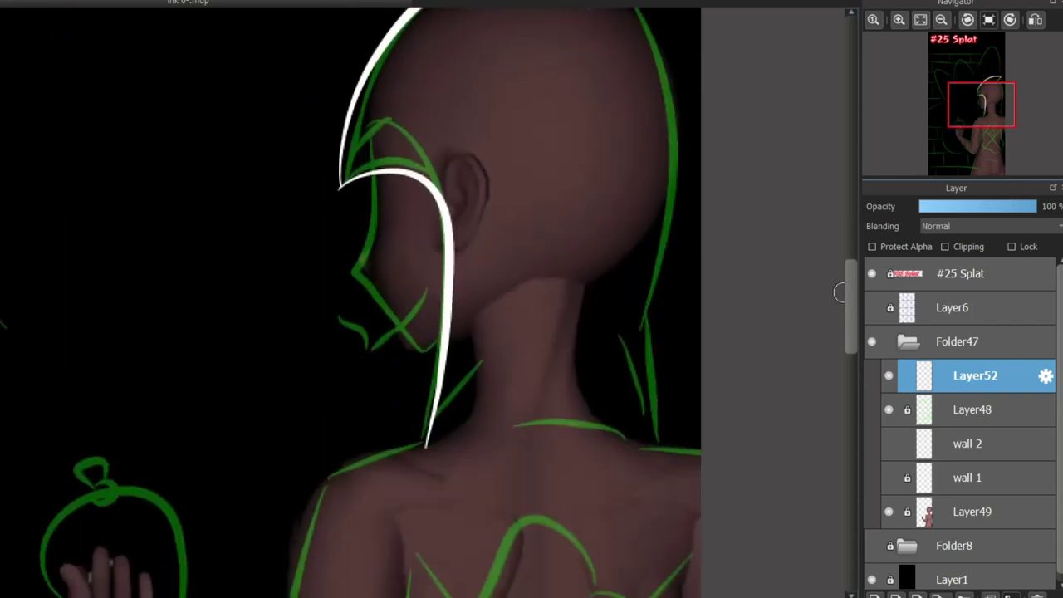
pyautogui.scroll(2, 838, 287)
pyautogui.moveTo(615, 114); pyautogui.dragTo(666, 309)
pyautogui.moveTo(655, 393); pyautogui.dragTo(650, 453)
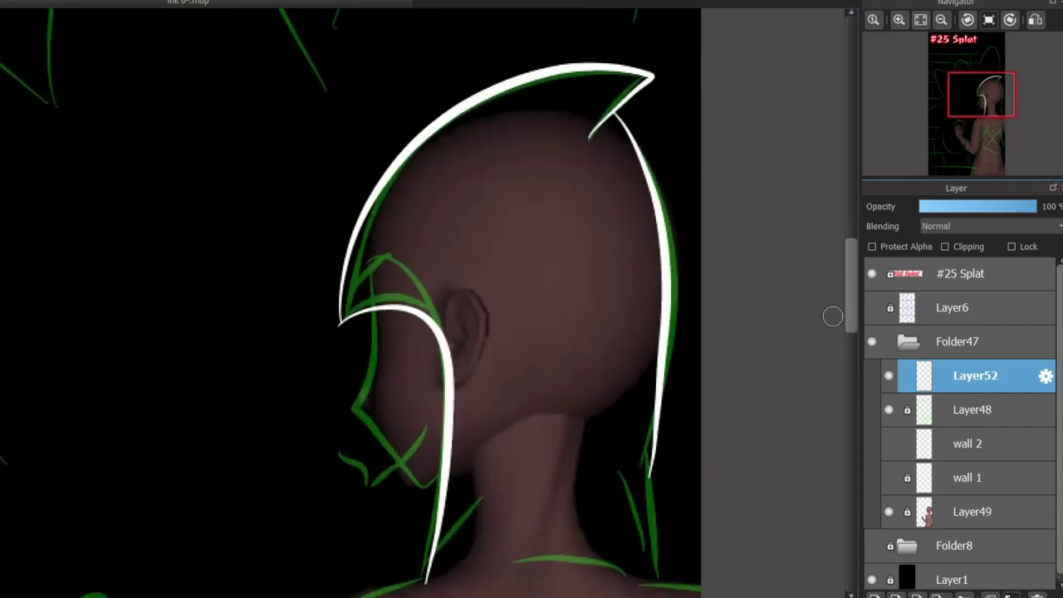
pyautogui.scroll(-4, 833, 315)
pyautogui.moveTo(650, 236); pyautogui.dragTo(660, 339)
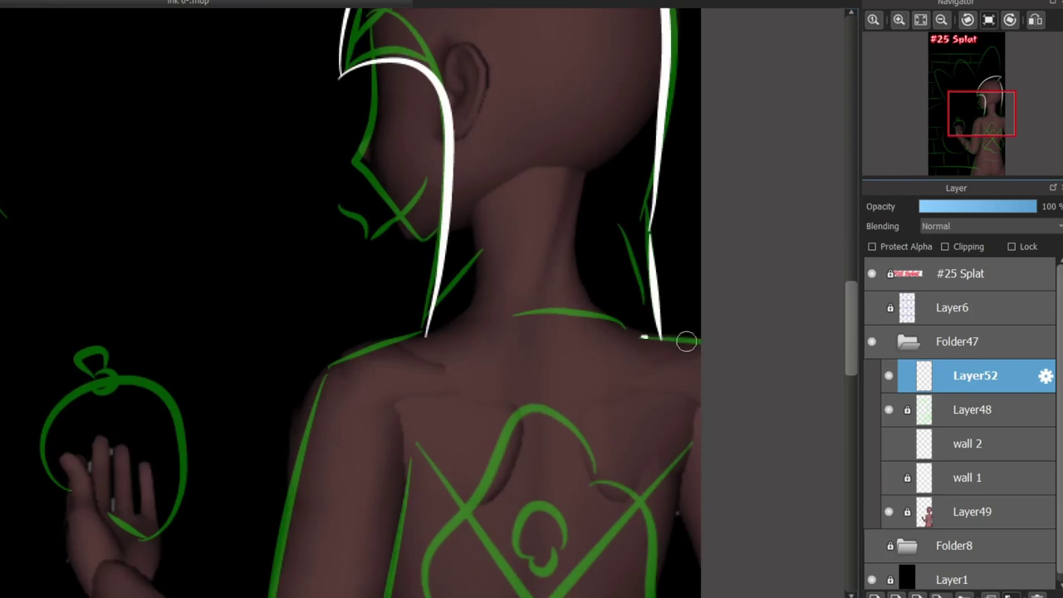
# Step: Draw the white shoulder lines and the two slanted inner hair lines on either side of the neck
pyautogui.moveTo(427, 336); pyautogui.dragTo(332, 365)
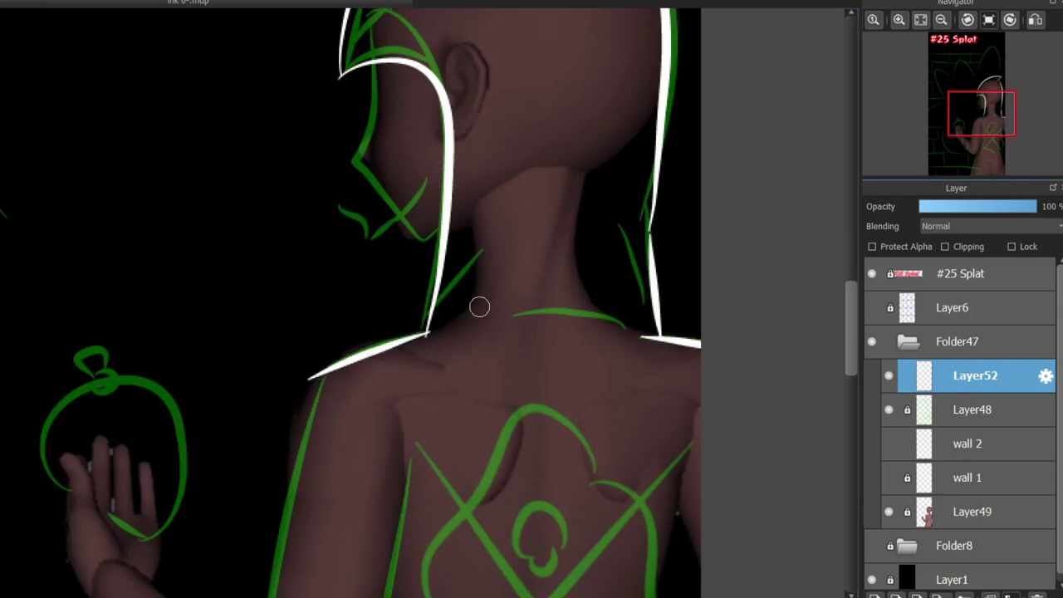
pyautogui.moveTo(438, 287); pyautogui.dragTo(512, 186)
pyautogui.moveTo(585, 189); pyautogui.dragTo(635, 282)
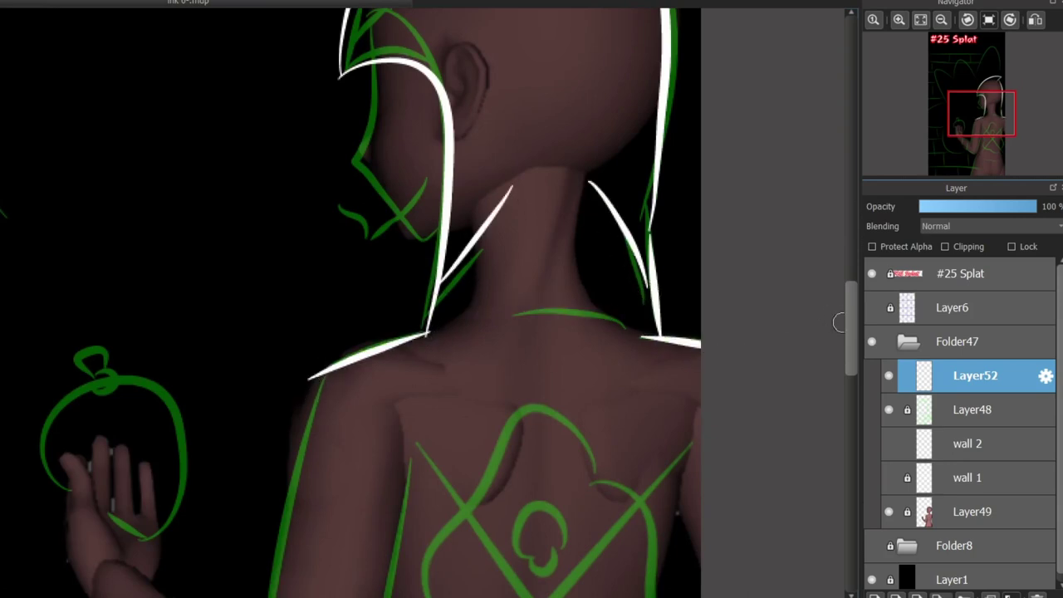
# Step: Draw the face profile in white from below the fringe through the nose and chin to the side lock
pyautogui.scroll(3, 352, 299)
pyautogui.scroll(3, 351, 368)
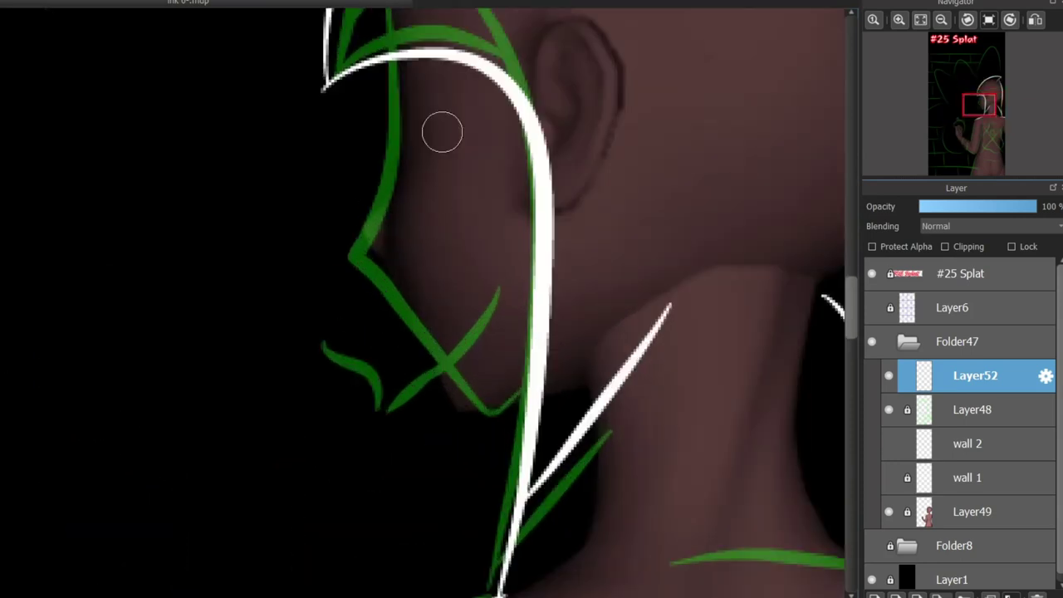
pyautogui.moveTo(401, 33)
pyautogui.mouseDown()
pyautogui.moveTo(367, 241)
pyautogui.moveTo(338, 272)
pyautogui.moveTo(340, 301)
pyautogui.moveTo(335, 289)
pyautogui.moveTo(473, 415)
pyautogui.moveTo(527, 415)
pyautogui.mouseUp()
pyautogui.hotkey('ctrl', 'z')
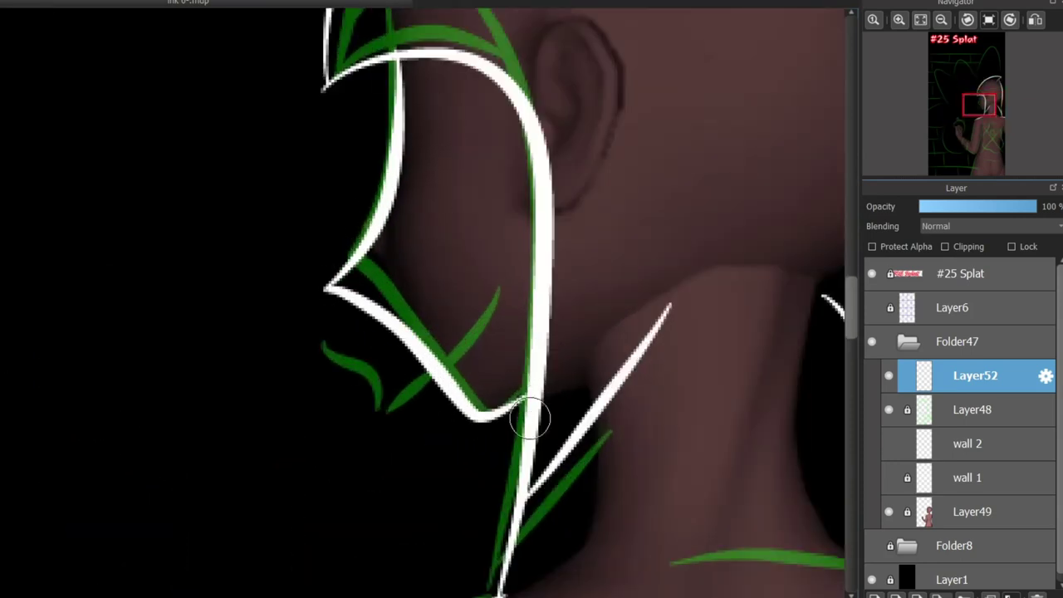
pyautogui.moveTo(499, 280); pyautogui.dragTo(371, 460)
pyautogui.hotkey('ctrl', 'z')
pyautogui.moveTo(500, 281)
pyautogui.mouseDown()
pyautogui.moveTo(386, 418)
pyautogui.moveTo(368, 466)
pyautogui.moveTo(484, 453)
pyautogui.mouseUp()
pyautogui.hotkey('ctrl', 'z')
pyautogui.hotkey('ctrl', 'z')
pyautogui.moveTo(508, 287); pyautogui.dragTo(411, 392)
pyautogui.hotkey('ctrl', 'z')
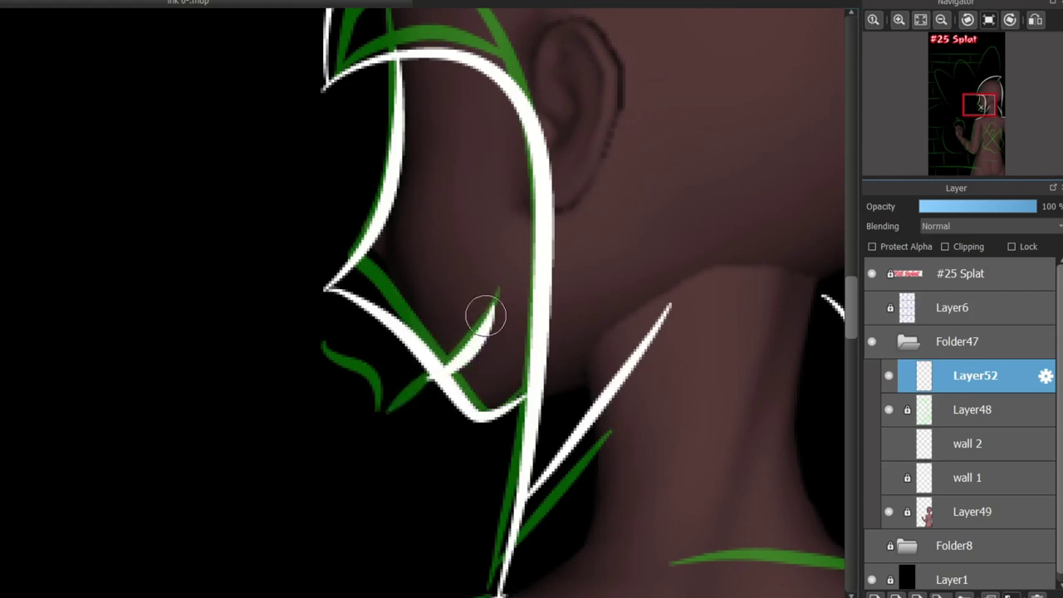
pyautogui.hotkey('ctrl', 'z')
pyautogui.moveTo(514, 309); pyautogui.dragTo(456, 358)
pyautogui.hotkey('ctrl', 'z')
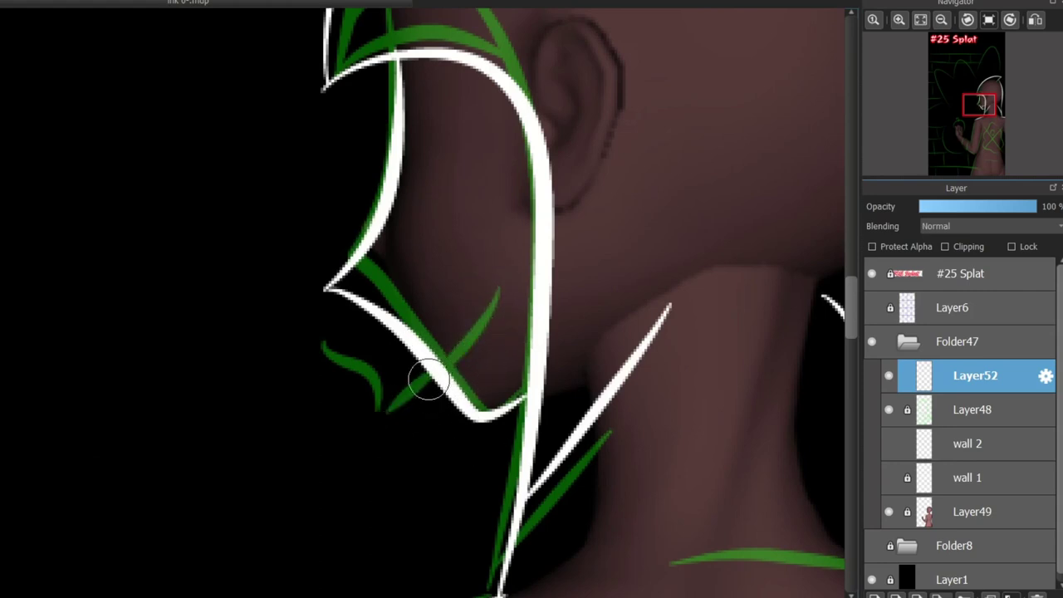
pyautogui.moveTo(492, 316); pyautogui.dragTo(459, 360)
pyautogui.hotkey('ctrl', 'z')
pyautogui.hotkey('ctrl', 'z')
pyautogui.hotkey('ctrl', 'z')
pyautogui.hotkey('ctrl', 'z')
pyautogui.hotkey('ctrl', 'z')
pyautogui.moveTo(487, 308)
pyautogui.mouseDown()
pyautogui.moveTo(459, 359)
pyautogui.moveTo(513, 315)
pyautogui.mouseUp()
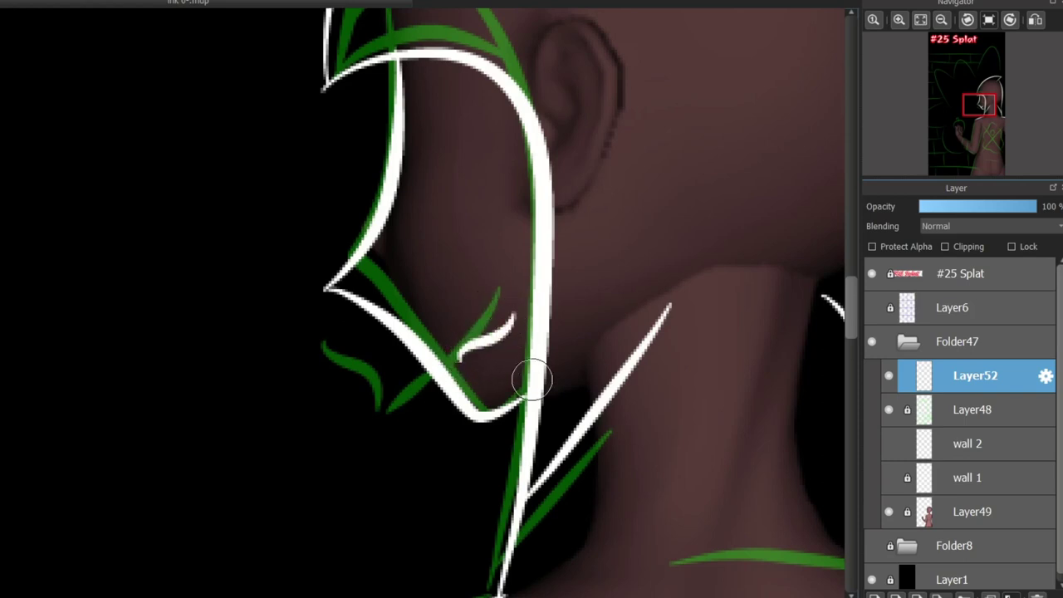
pyautogui.hotkey('ctrl', 'z')
# Step: Draw a short curved white mouth line from the jaw edge into the cheek and try extending it outside the face
pyautogui.moveTo(442, 365); pyautogui.dragTo(503, 336)
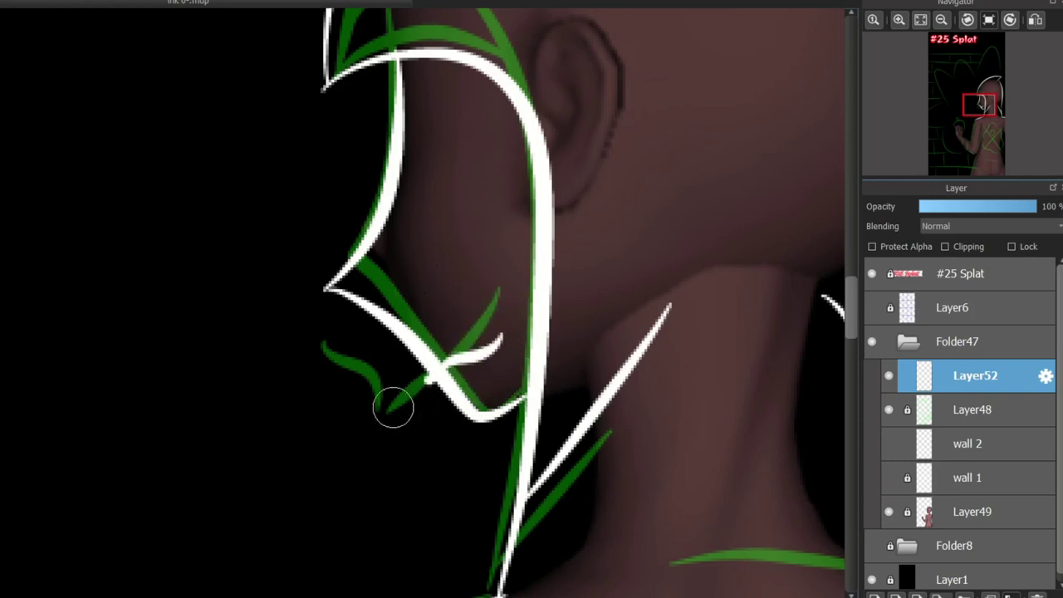
pyautogui.moveTo(435, 376)
pyautogui.mouseDown()
pyautogui.moveTo(387, 396)
pyautogui.moveTo(380, 444)
pyautogui.mouseUp()
pyautogui.hotkey('ctrl', 'z')
pyautogui.hotkey('ctrl', 'z')
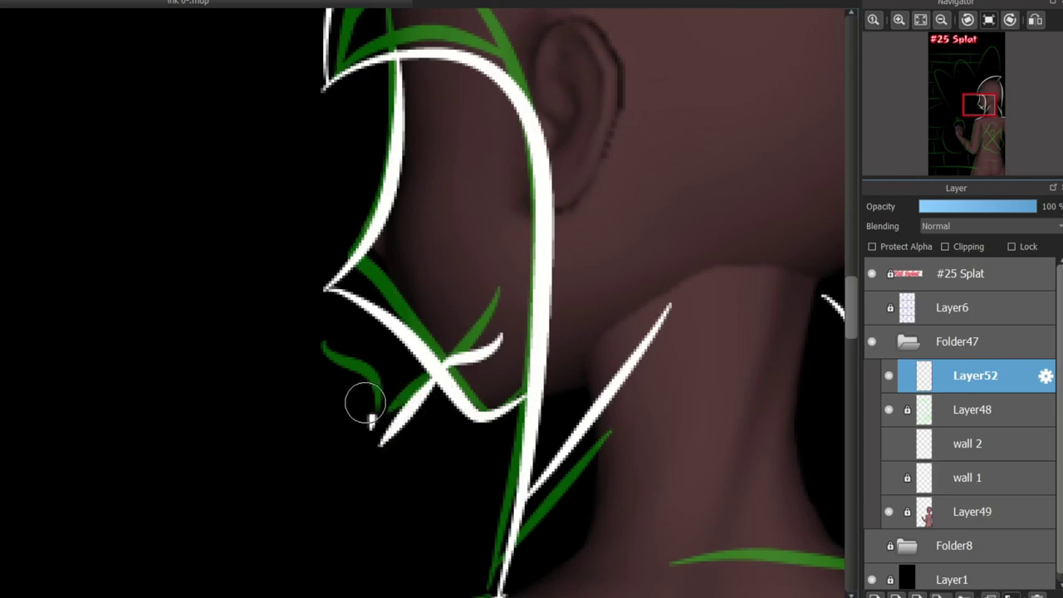
pyautogui.hotkey('ctrl', 'z')
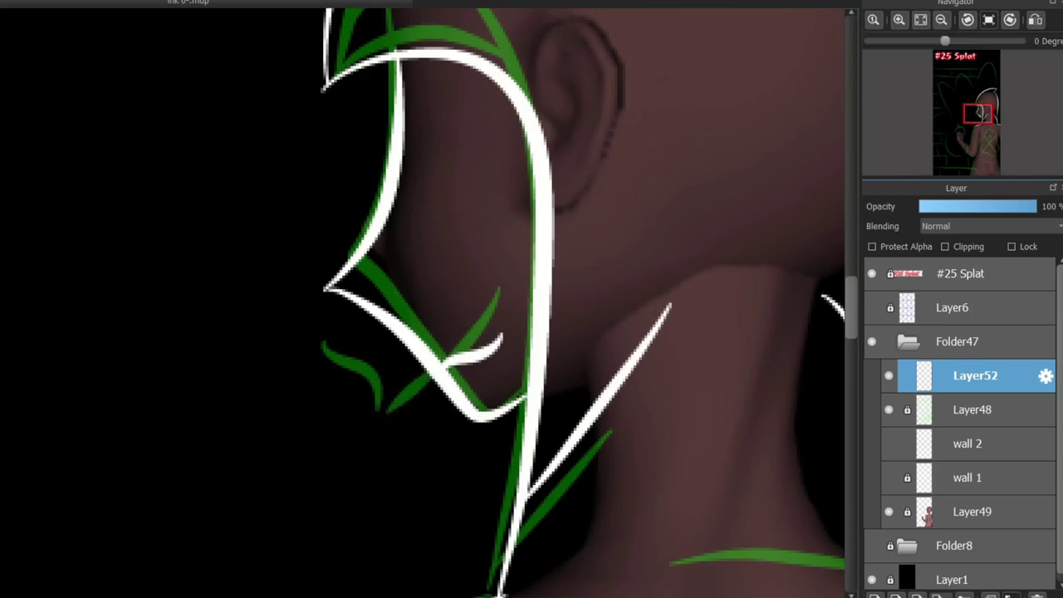
# Step: Draw the outer edge of the raised upper arm in white, from the shoulder down to the elbow crease
pyautogui.scroll(-5, 504, 278)
pyautogui.scroll(-3, 504, 278)
pyautogui.scroll(5, 504, 278)
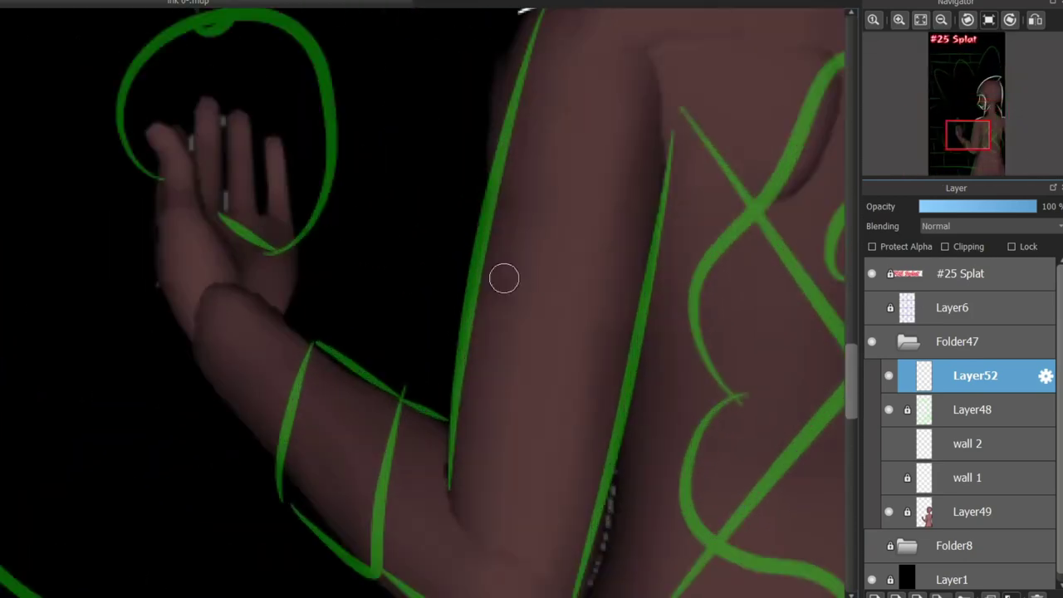
pyautogui.moveTo(517, 23); pyautogui.dragTo(451, 451)
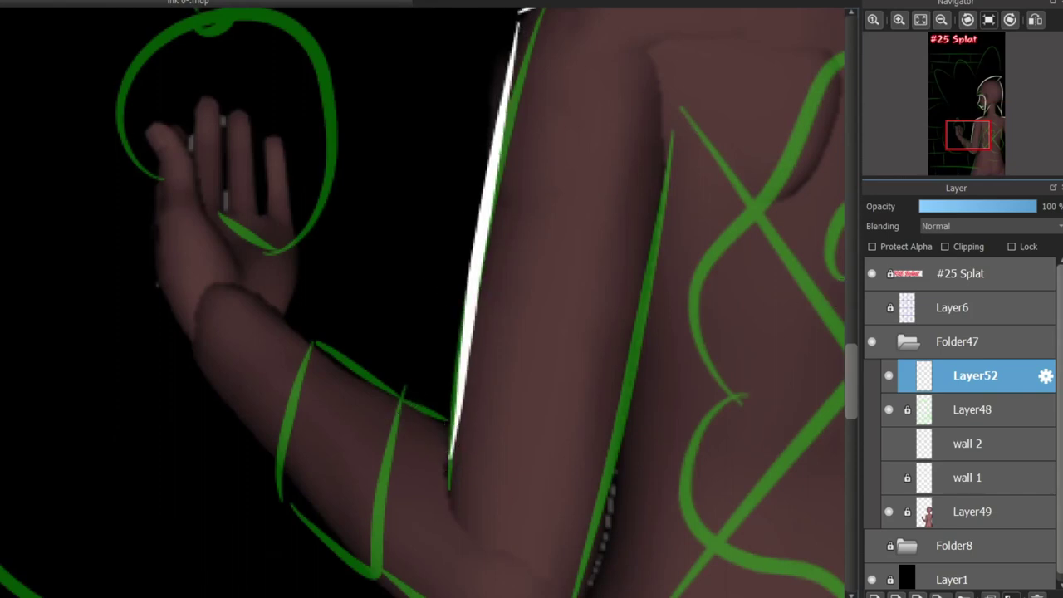
# Step: Outline the forearm cuff in white and draw the forearm edges running from it to the elbow and the wrist
pyautogui.scroll(-2, 310, 213)
pyautogui.moveTo(311, 214)
pyautogui.mouseDown()
pyautogui.moveTo(422, 272)
pyautogui.moveTo(375, 442)
pyautogui.moveTo(272, 373)
pyautogui.moveTo(292, 245)
pyautogui.moveTo(314, 224)
pyautogui.mouseUp()
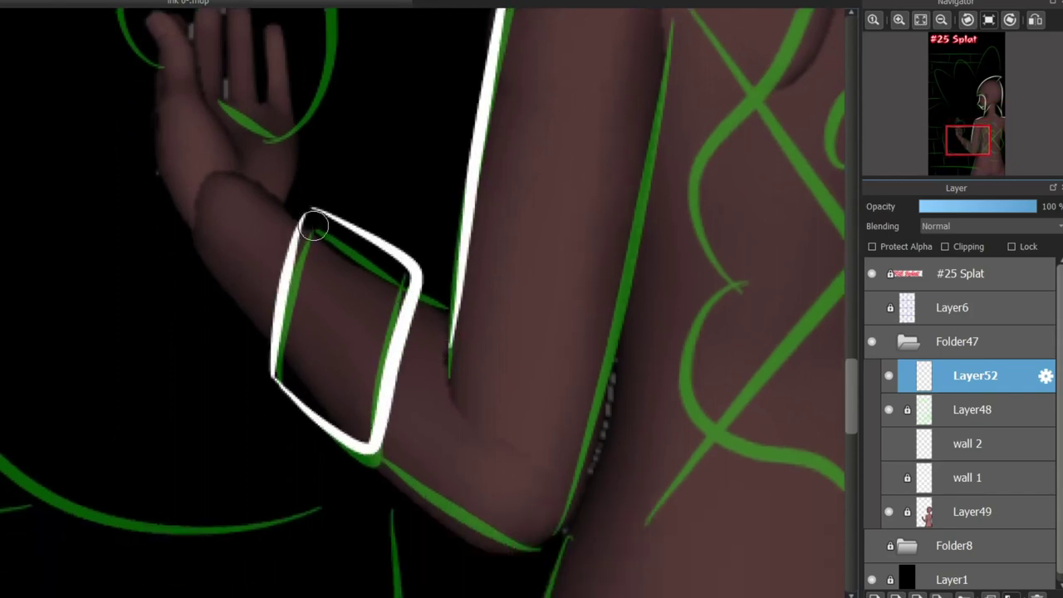
pyautogui.moveTo(420, 291); pyautogui.dragTo(455, 310)
pyautogui.moveTo(380, 453); pyautogui.dragTo(564, 522)
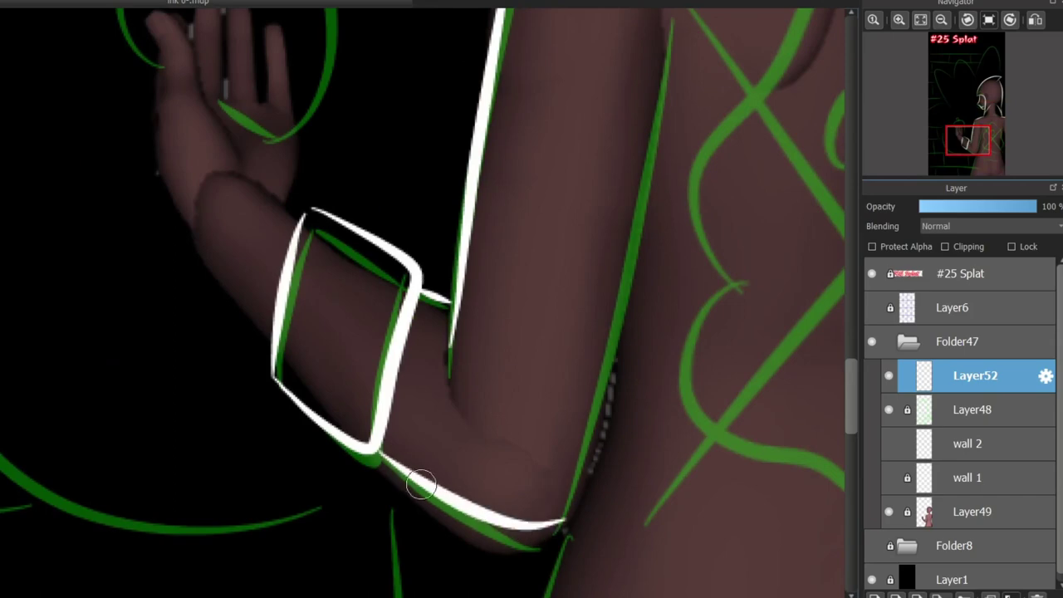
pyautogui.moveTo(190, 223); pyautogui.dragTo(274, 332)
pyautogui.moveTo(303, 218)
pyautogui.mouseDown()
pyautogui.moveTo(268, 205)
pyautogui.moveTo(548, 250)
pyautogui.mouseUp()
# Step: Outline the thumb, the curve at its base and the outer side of the hand down to the wrist in white
pyautogui.scroll(-2, 422, 434)
pyautogui.scroll(2, 423, 311)
pyautogui.scroll(2, 342, 254)
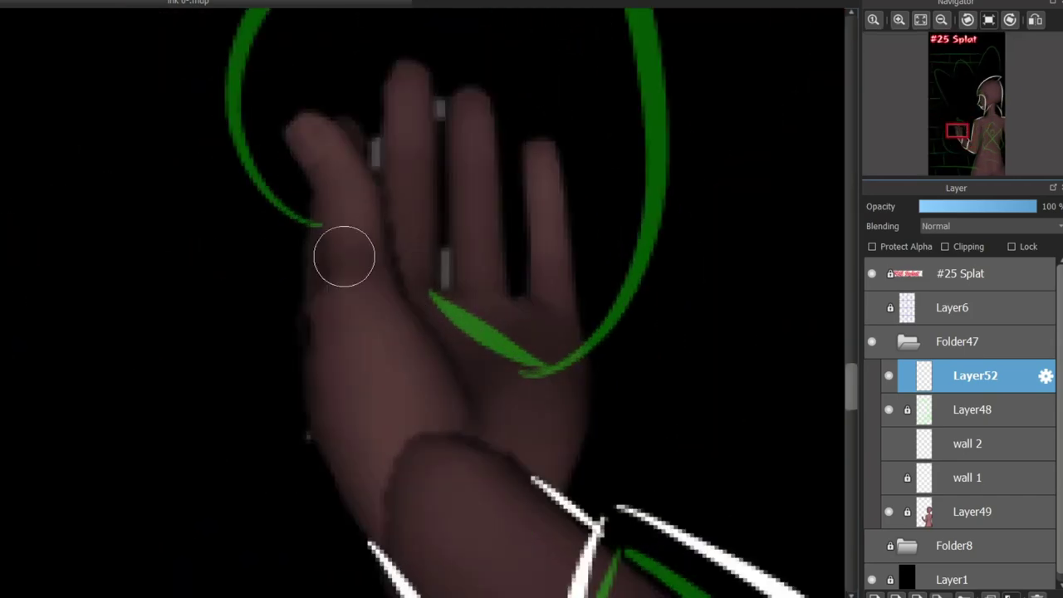
pyautogui.moveTo(312, 207)
pyautogui.mouseDown()
pyautogui.moveTo(284, 131)
pyautogui.moveTo(344, 163)
pyautogui.moveTo(325, 209)
pyautogui.moveTo(284, 111)
pyautogui.moveTo(315, 117)
pyautogui.moveTo(461, 382)
pyautogui.mouseUp()
pyautogui.hotkey('ctrl', 'z')
pyautogui.hotkey('ctrl', 'z')
pyautogui.hotkey('ctrl', 'z')
pyautogui.moveTo(391, 256)
pyautogui.mouseDown()
pyautogui.moveTo(469, 432)
pyautogui.moveTo(425, 305)
pyautogui.mouseUp()
pyautogui.hotkey('ctrl', 'z')
pyautogui.hotkey('ctrl', 'z')
pyautogui.moveTo(456, 347); pyautogui.dragTo(469, 420)
pyautogui.moveTo(315, 221)
pyautogui.mouseDown()
pyautogui.moveTo(306, 363)
pyautogui.moveTo(336, 488)
pyautogui.mouseUp()
pyautogui.hotkey('ctrl', 'z')
# Step: Outline the balloon and its knot in red over the green rough and add a curved white highlight inside it
pyautogui.scroll(3, 825, 321)
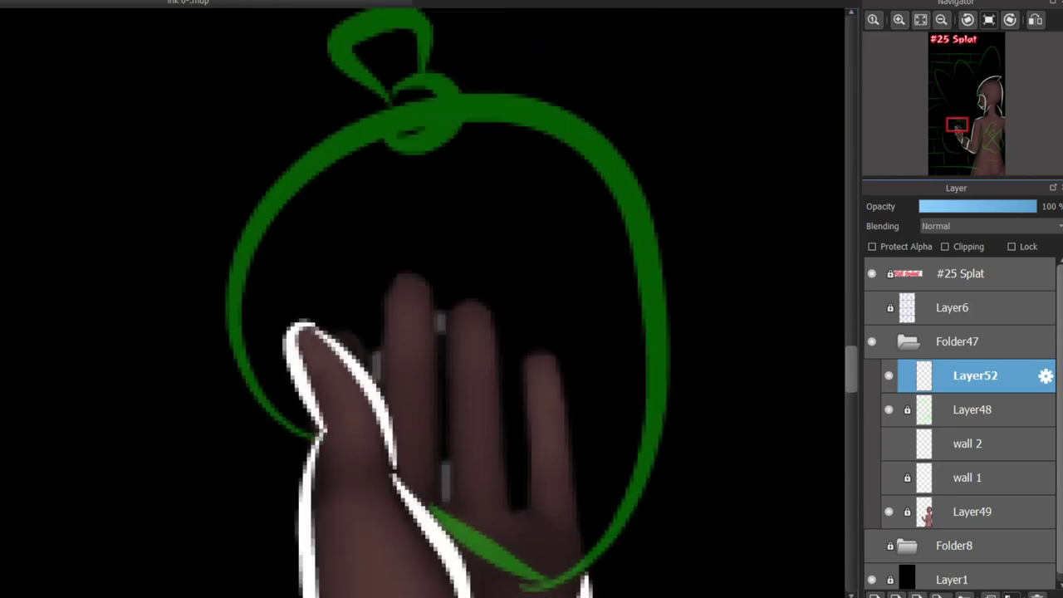
pyautogui.moveTo(425, 63)
pyautogui.mouseDown()
pyautogui.moveTo(384, 102)
pyautogui.moveTo(373, 170)
pyautogui.moveTo(403, 121)
pyautogui.moveTo(334, 57)
pyautogui.moveTo(432, 82)
pyautogui.moveTo(415, 108)
pyautogui.moveTo(383, 106)
pyautogui.moveTo(417, 31)
pyautogui.moveTo(440, 99)
pyautogui.moveTo(373, 109)
pyautogui.moveTo(270, 191)
pyautogui.moveTo(311, 429)
pyautogui.moveTo(222, 357)
pyautogui.moveTo(360, 137)
pyautogui.moveTo(409, 149)
pyautogui.moveTo(473, 114)
pyautogui.moveTo(669, 228)
pyautogui.moveTo(677, 496)
pyautogui.moveTo(512, 552)
pyautogui.moveTo(427, 507)
pyautogui.mouseUp()
pyautogui.hotkey('ctrl', 'z')
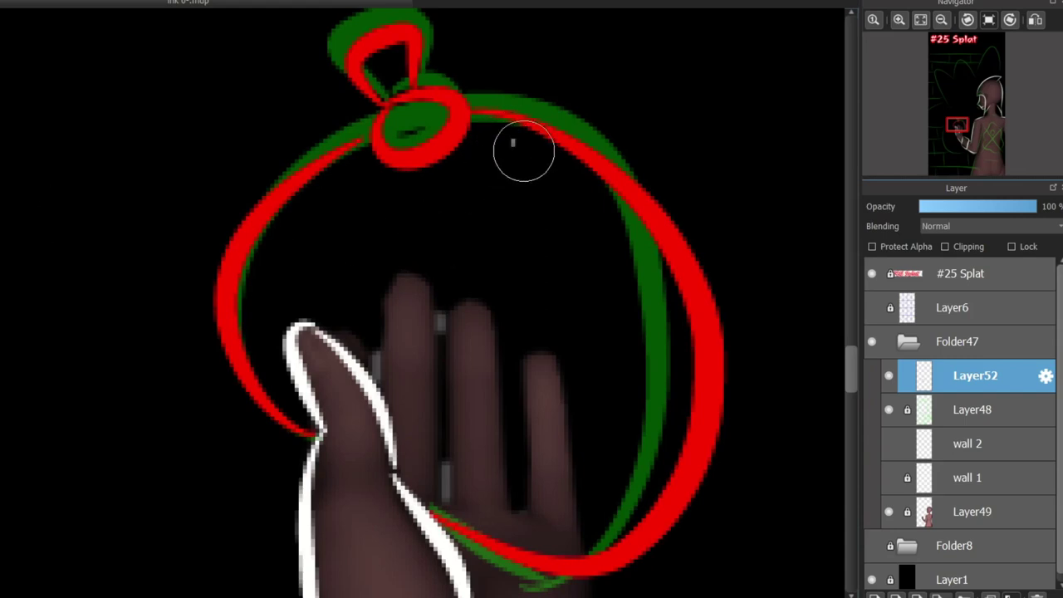
pyautogui.moveTo(523, 150); pyautogui.dragTo(593, 230)
# Step: Redraw the white edge of the palm on the little-finger side, from the wrist up to the balloon
pyautogui.scroll(-3, 570, 304)
pyautogui.moveTo(586, 288)
pyautogui.mouseDown()
pyautogui.moveTo(576, 353)
pyautogui.moveTo(546, 399)
pyautogui.moveTo(593, 296)
pyautogui.mouseUp()
pyautogui.hotkey('ctrl', 'z')
pyautogui.hotkey('ctrl', 'z')
pyautogui.hotkey('ctrl', 'z')
pyautogui.moveTo(569, 427)
pyautogui.mouseDown()
pyautogui.moveTo(590, 384)
pyautogui.moveTo(592, 321)
pyautogui.mouseUp()
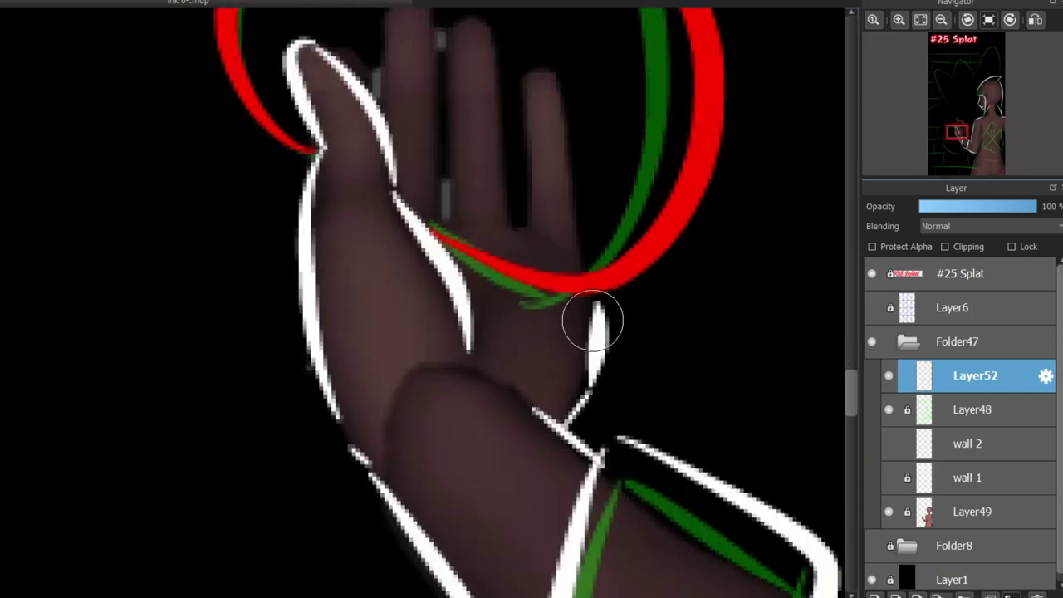
pyautogui.hotkey('ctrl', 'z')
pyautogui.moveTo(560, 423); pyautogui.dragTo(606, 321)
# Step: Draw the white edge of the upper arm nearest the torso, between the elbow and the armpit
pyautogui.scroll(5, 581, 216)
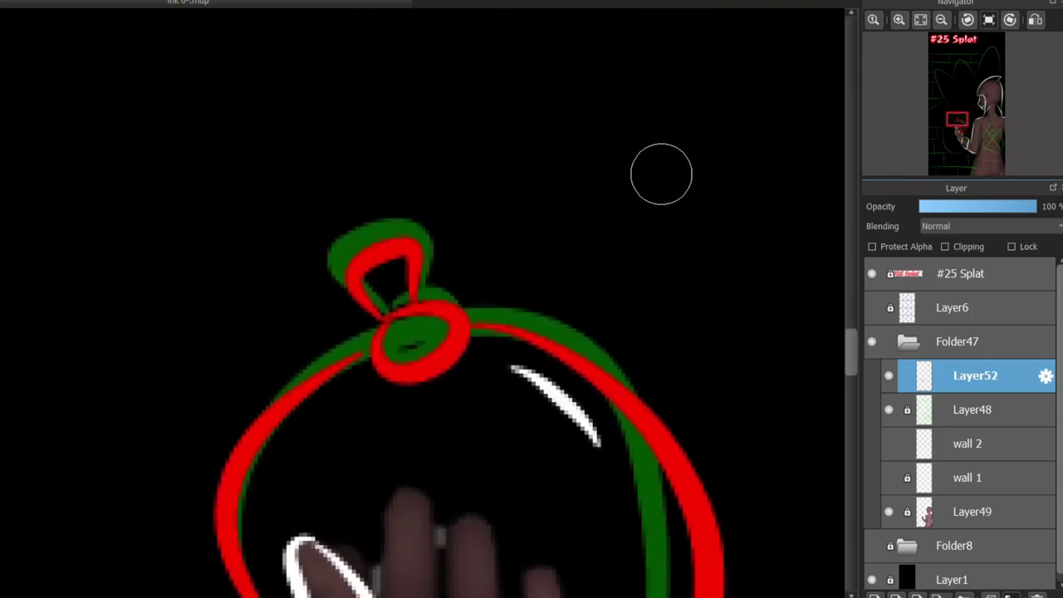
pyautogui.scroll(-3, 661, 174)
pyautogui.scroll(3, 531, 249)
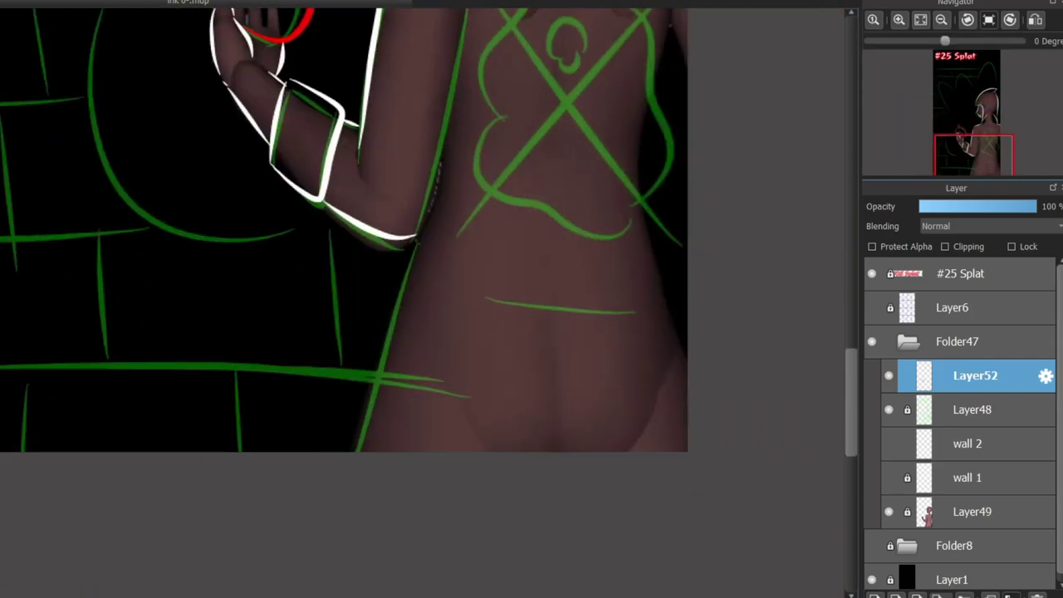
pyautogui.scroll(3, 531, 249)
pyautogui.moveTo(368, 452); pyautogui.dragTo(419, 225)
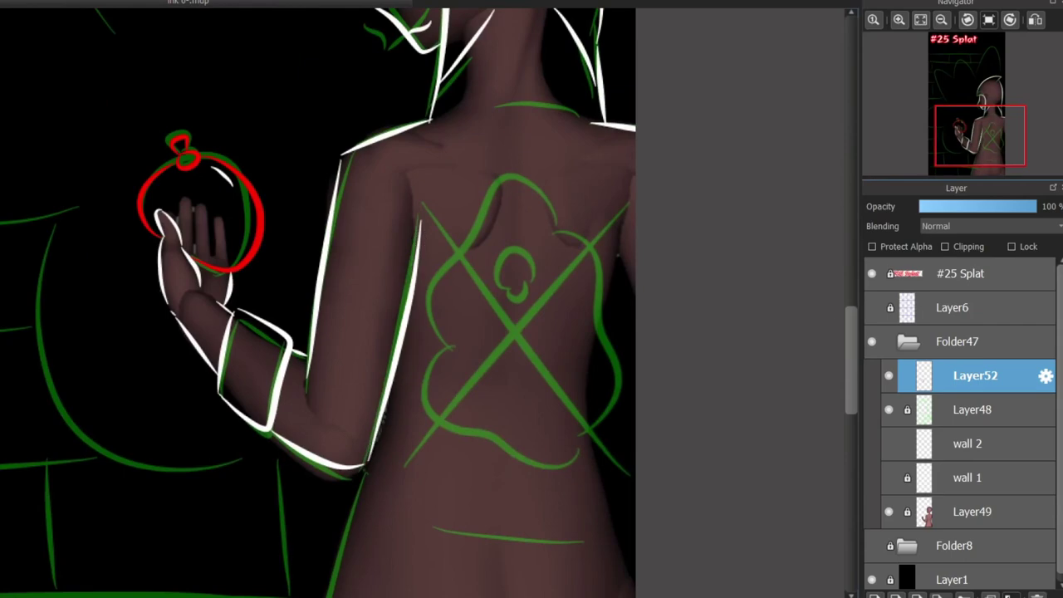
# Step: Draw the side contour of the waist and hip in white, from the elbow down to the canvas edge
pyautogui.scroll(-3, 318, 302)
pyautogui.moveTo(362, 334); pyautogui.dragTo(295, 583)
pyautogui.hotkey('ctrl', 'z')
pyautogui.moveTo(362, 334); pyautogui.dragTo(294, 507)
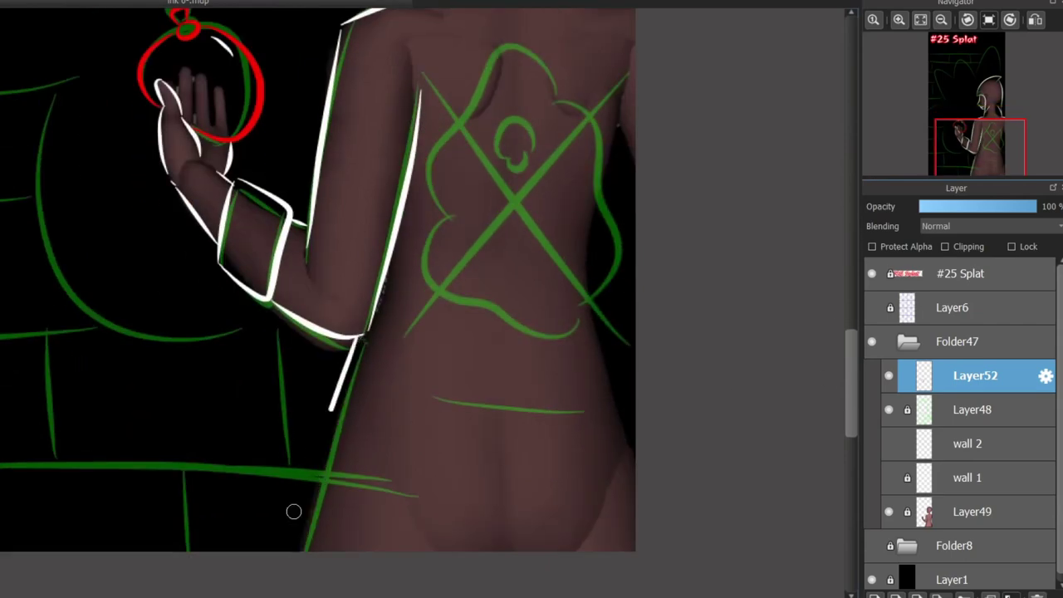
pyautogui.scroll(3, 795, 336)
pyautogui.scroll(1, 515, 370)
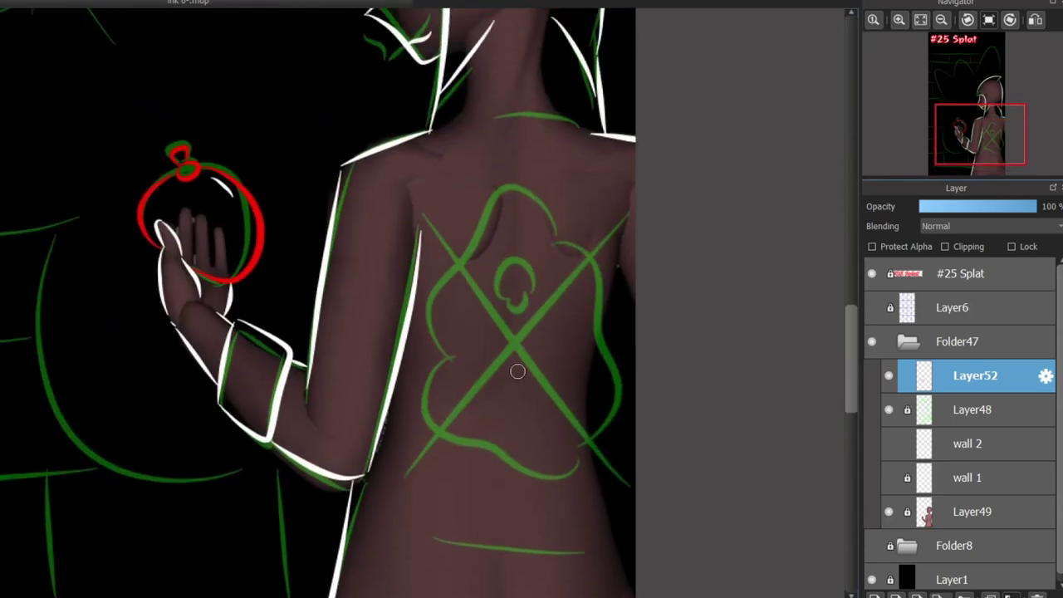
pyautogui.scroll(2, 515, 370)
pyautogui.moveTo(324, 147); pyautogui.dragTo(543, 406)
pyautogui.hotkey('ctrl', 'z')
pyautogui.moveTo(358, 177)
pyautogui.mouseDown()
pyautogui.moveTo(434, 292)
pyautogui.moveTo(586, 458)
pyautogui.mouseUp()
pyautogui.hotkey('ctrl', 'z')
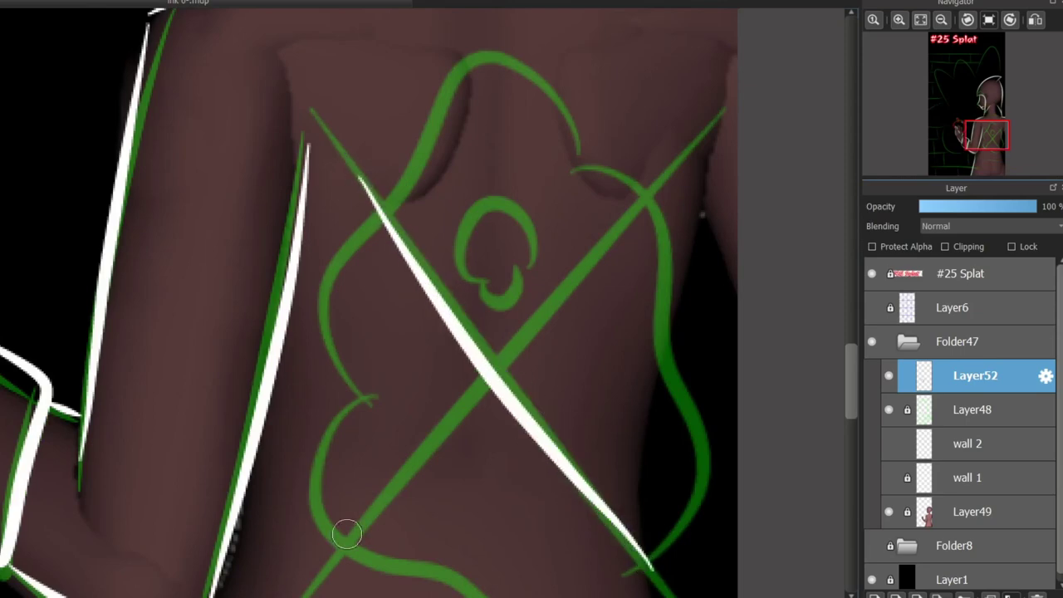
# Step: Draw the rising white diagonal of the X on the back, from the lower waist toward the far shoulder blade
pyautogui.moveTo(344, 527); pyautogui.dragTo(645, 178)
pyautogui.hotkey('ctrl', 'z')
pyautogui.moveTo(706, 141)
pyautogui.mouseDown()
pyautogui.moveTo(474, 432)
pyautogui.moveTo(349, 555)
pyautogui.moveTo(652, 210)
pyautogui.mouseUp()
pyautogui.hotkey('ctrl', 'z')
pyautogui.hotkey('ctrl', 'z')
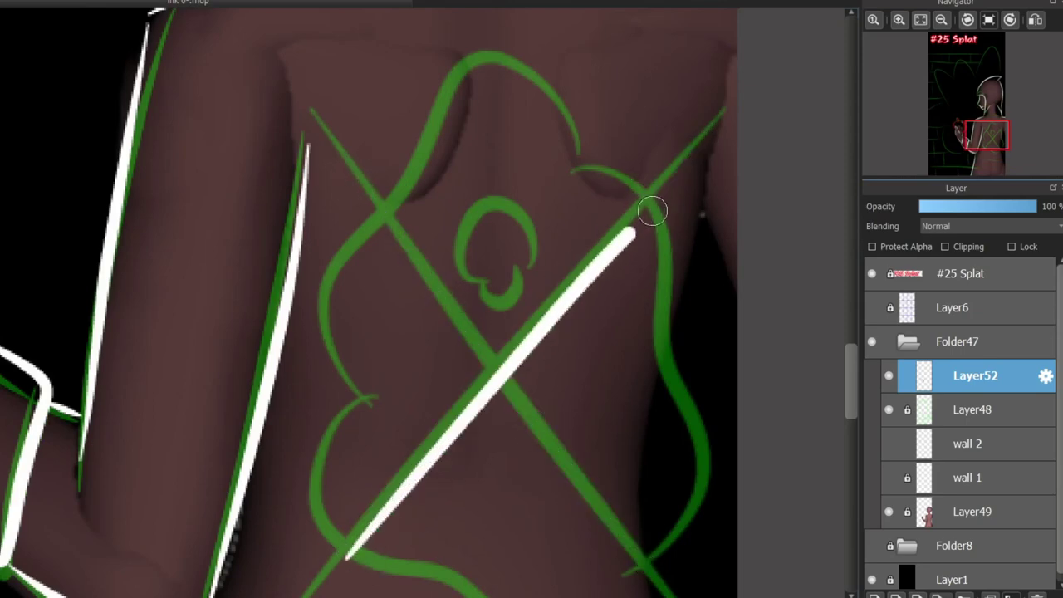
# Step: Draw the descending white diagonal that completes the X on the back, from the near shoulder blade to the far waist
pyautogui.moveTo(365, 204)
pyautogui.mouseDown()
pyautogui.moveTo(474, 374)
pyautogui.moveTo(623, 540)
pyautogui.mouseUp()
pyautogui.hotkey('ctrl', 'z')
pyautogui.moveTo(668, 589); pyautogui.dragTo(462, 335)
pyautogui.moveTo(412, 251)
pyautogui.mouseDown()
pyautogui.moveTo(373, 207)
pyautogui.moveTo(652, 566)
pyautogui.mouseUp()
pyautogui.hotkey('ctrl', 'z')
pyautogui.hotkey('ctrl', 'z')
pyautogui.moveTo(367, 204); pyautogui.dragTo(686, 591)
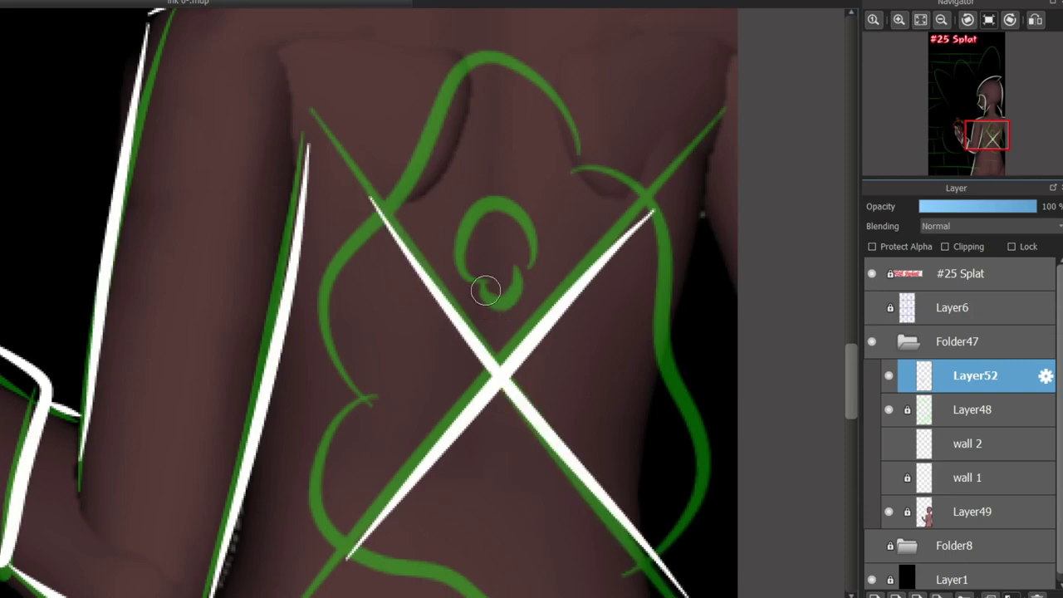
# Step: Ink the keyhole mark above the crossing of the X on the back in white
pyautogui.moveTo(486, 290); pyautogui.dragTo(593, 180)
pyautogui.scroll(-3, 694, 363)
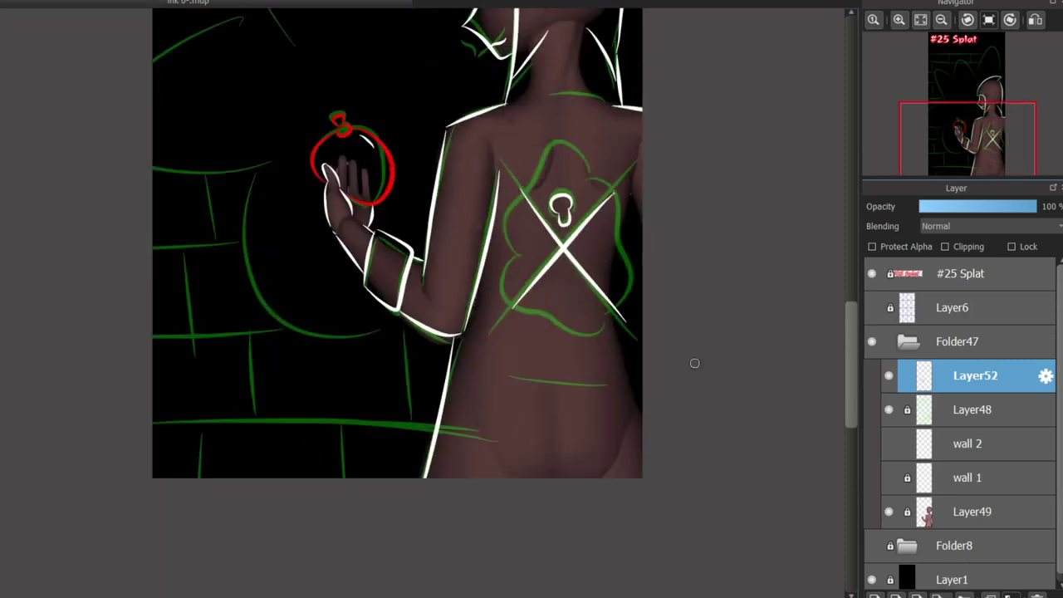
pyautogui.scroll(-3, 841, 304)
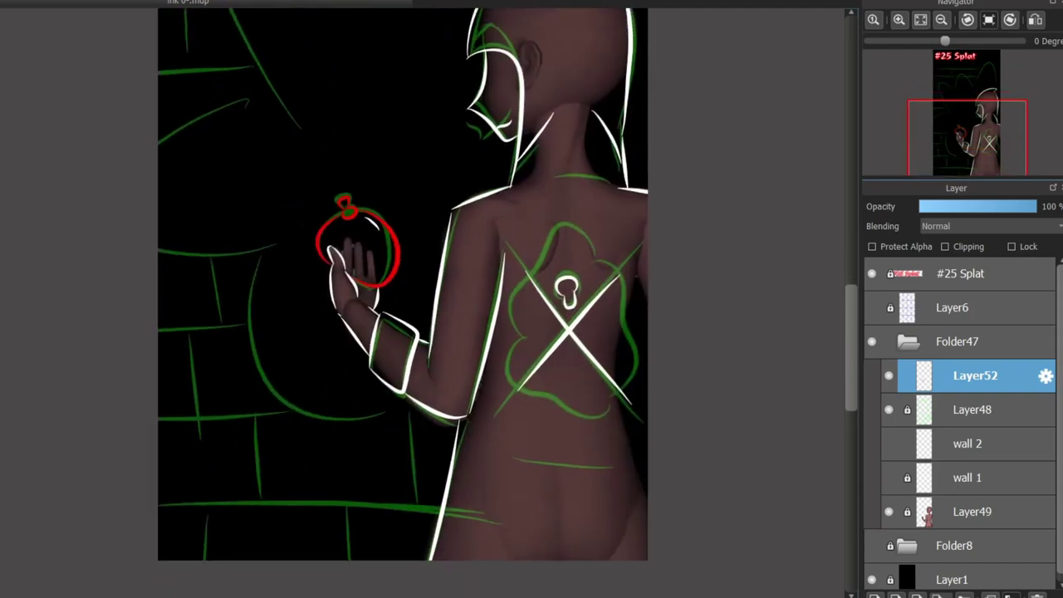
pyautogui.scroll(3, 841, 304)
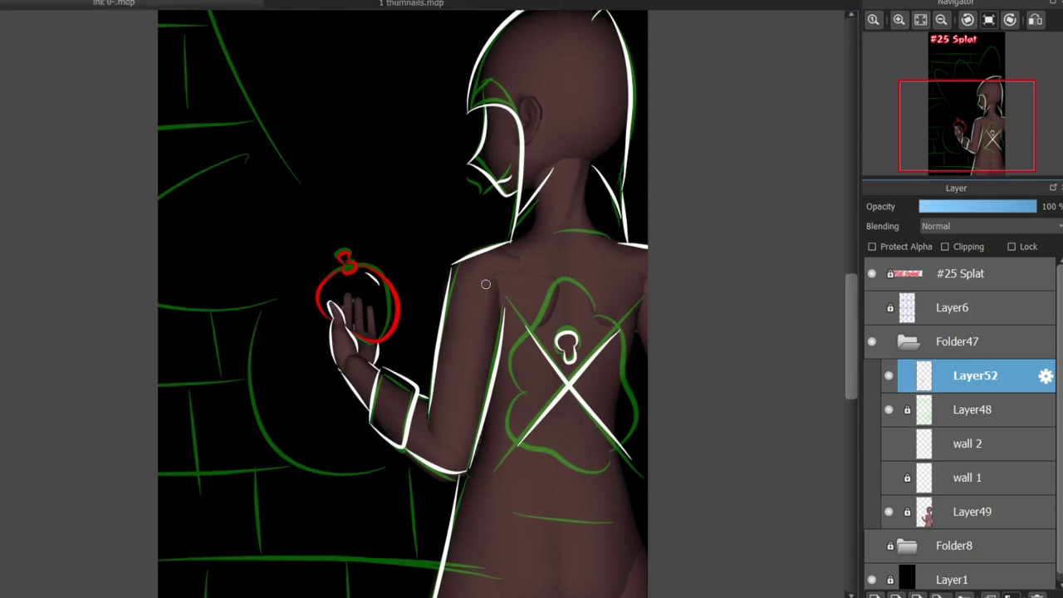
pyautogui.scroll(-2, 383, 274)
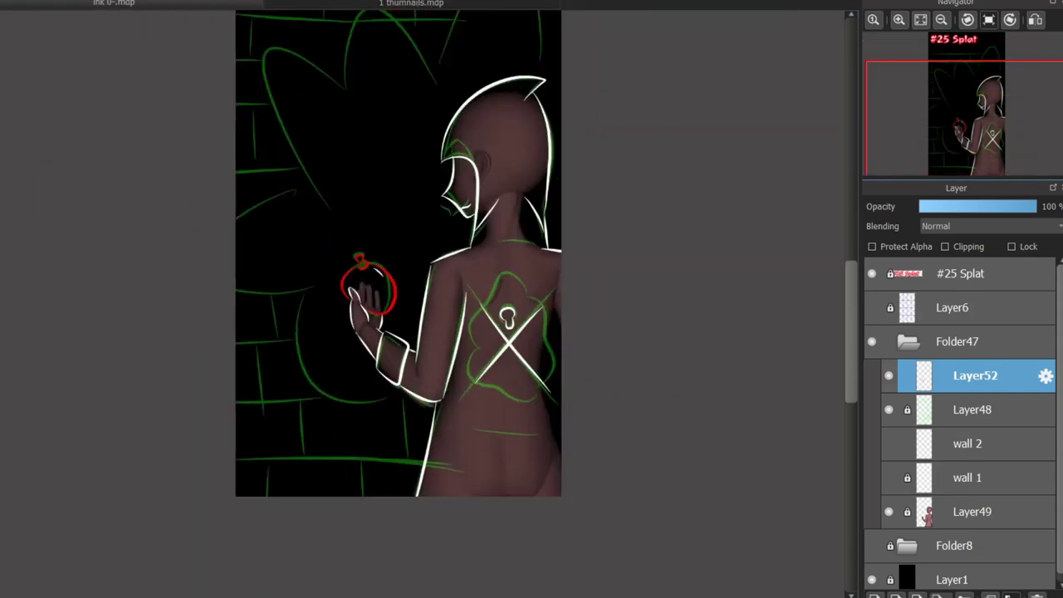
# Step: Add a new layer above the green rough and draw the upper wavy outline of the wall splat in red
pyautogui.click(972, 409)
pyautogui.click(874, 595)
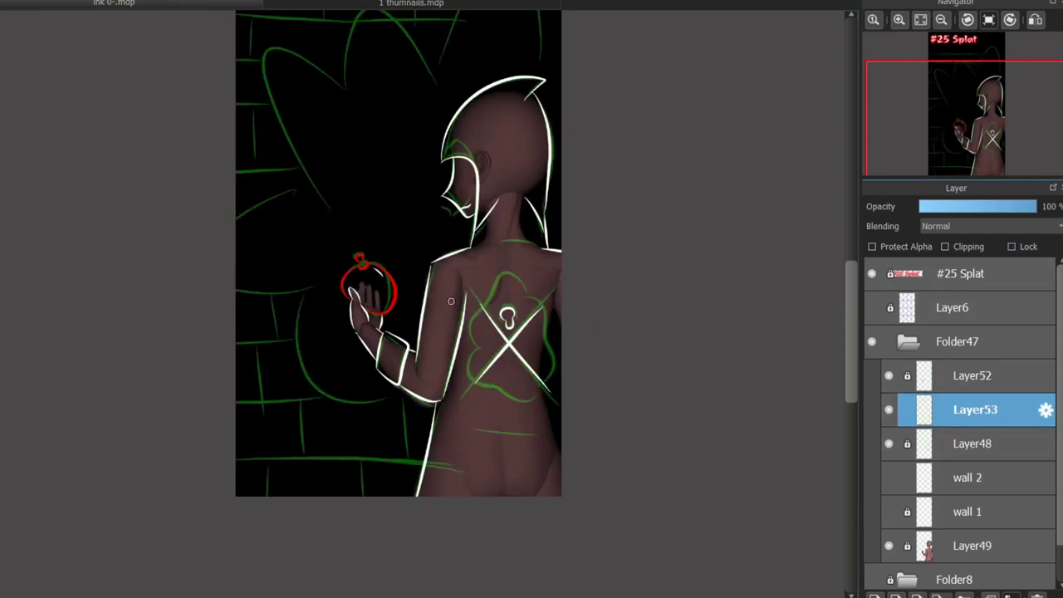
pyautogui.moveTo(438, 103); pyautogui.dragTo(444, 169)
pyautogui.scroll(1, 443, 170)
pyautogui.scroll(-1, 171, 305)
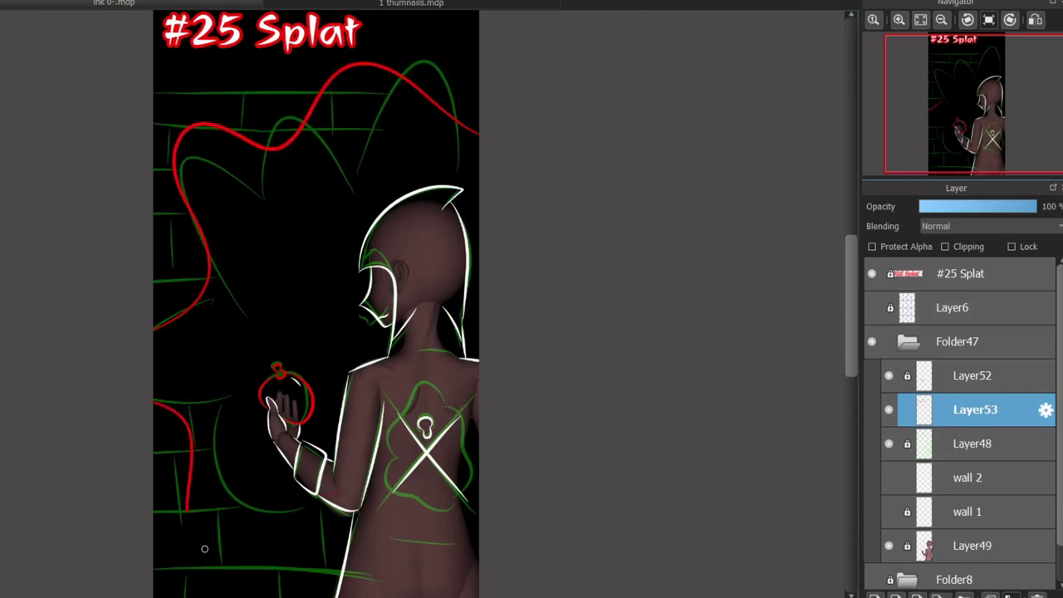
# Step: Draw the lower splat outline in red, curving from the canvas edge below the hand's level across to the figure's waist
pyautogui.scroll(2, 238, 567)
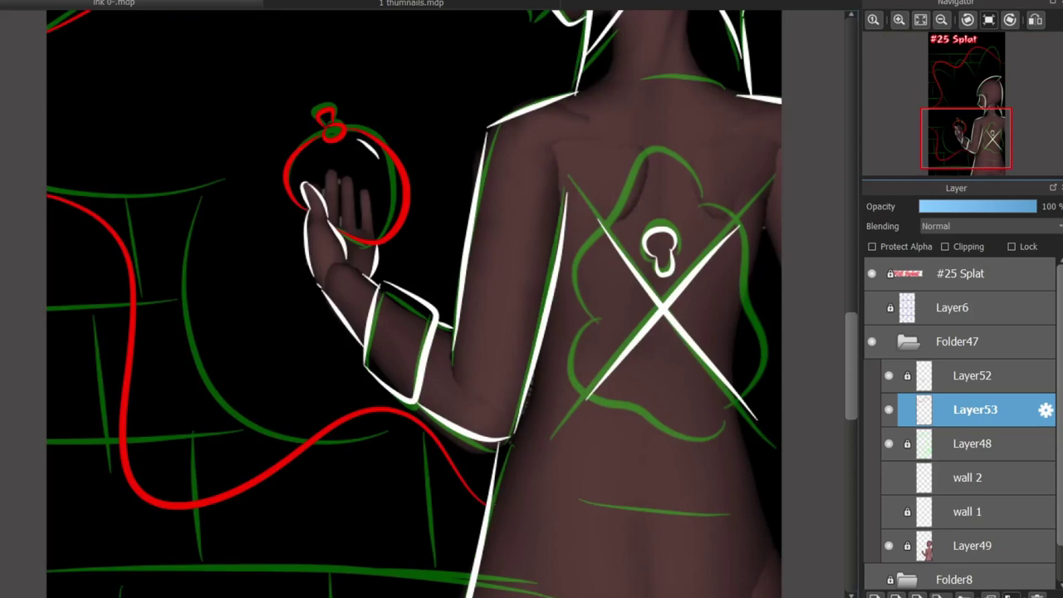
pyautogui.scroll(-5, 326, 175)
pyautogui.scroll(3, 452, 236)
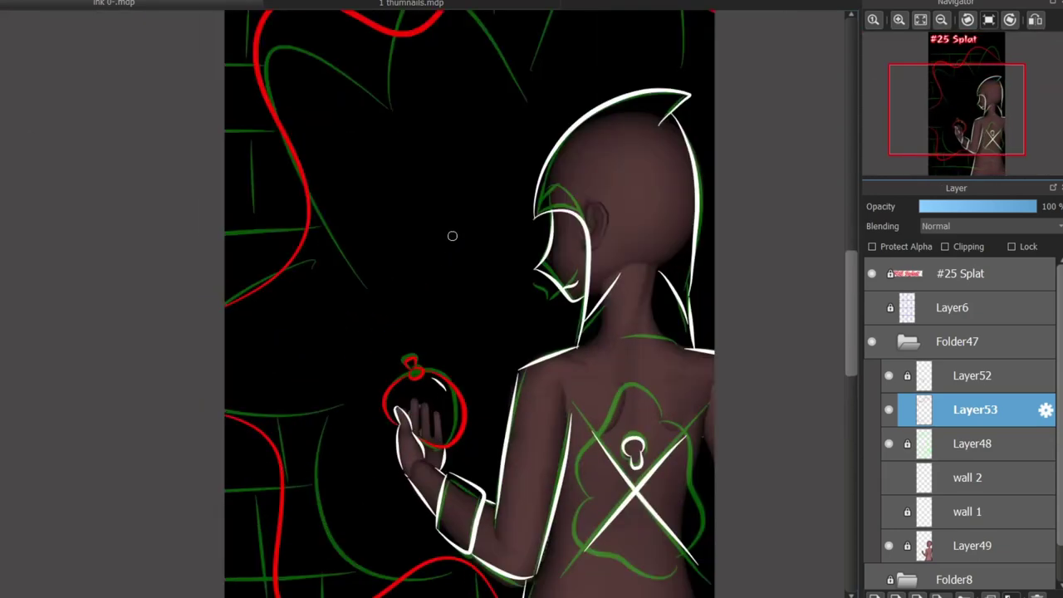
# Step: Add thin, short red accent strokes inside the splat, around the balloon and beneath its upper edge
pyautogui.hotkey('ctrl', 'z')
pyautogui.moveTo(408, 205); pyautogui.dragTo(294, 81)
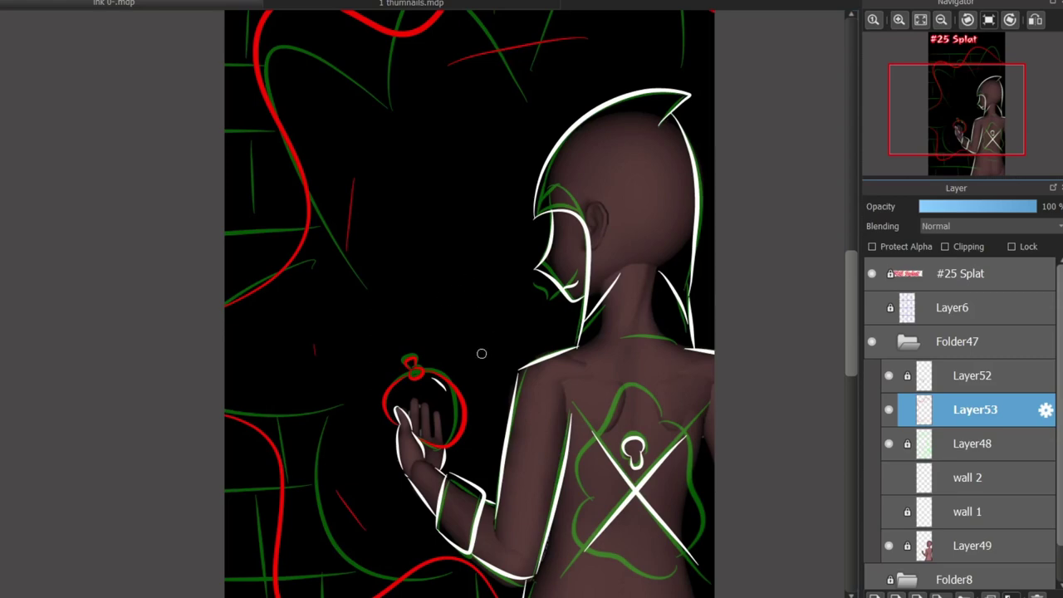
pyautogui.moveTo(850, 313); pyautogui.dragTo(841, 289)
pyautogui.scroll(-4, 703, 329)
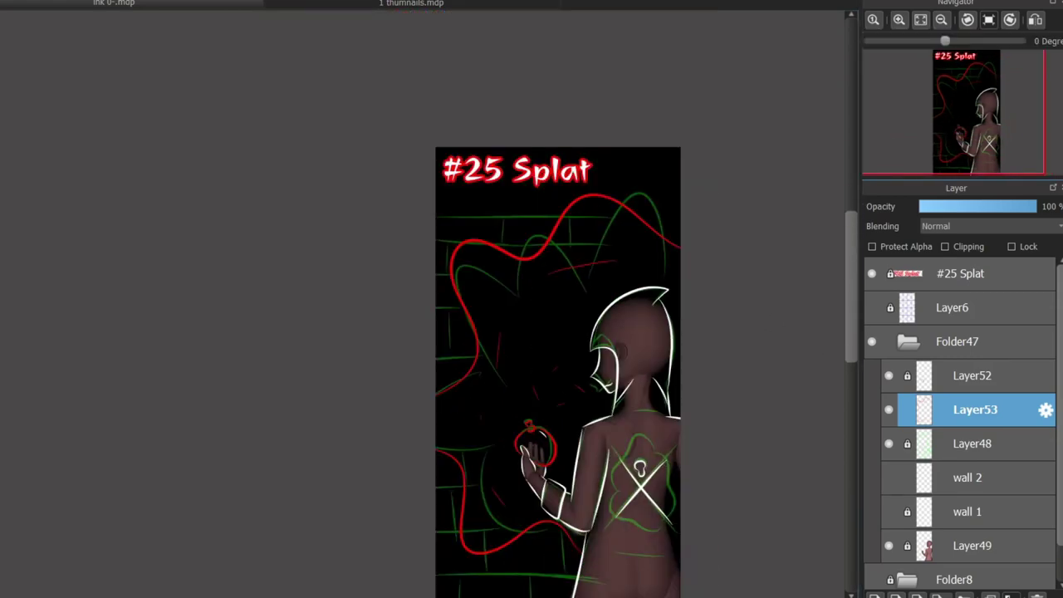
# Step: Preview the brick wall layers over the drawing, and hide them together with the green rough on Layer48
pyautogui.click(888, 477)
pyautogui.scroll(3, 367, 300)
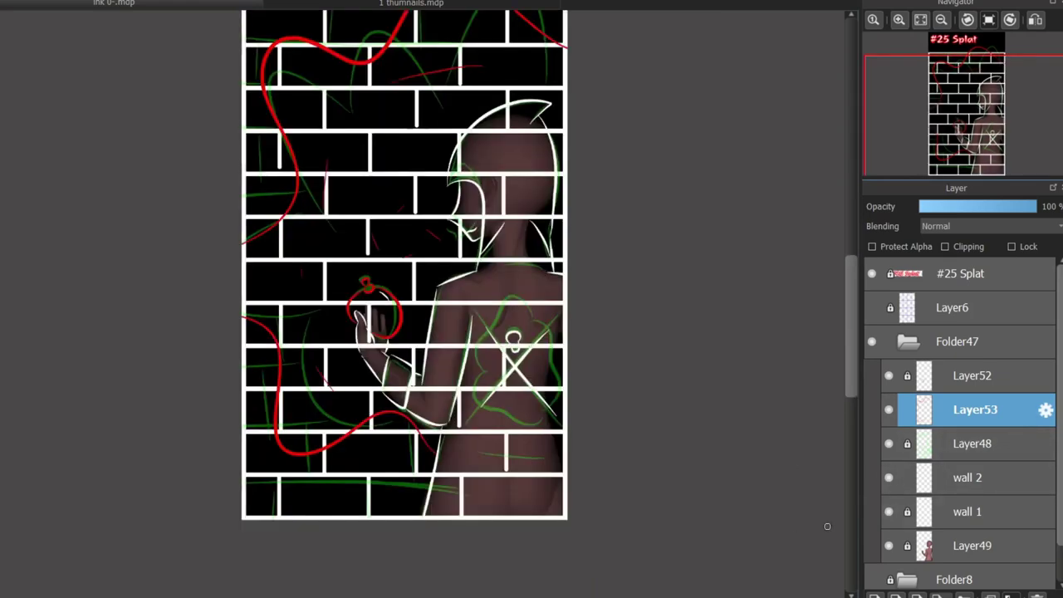
pyautogui.click(888, 444)
pyautogui.scroll(-3, 420, 391)
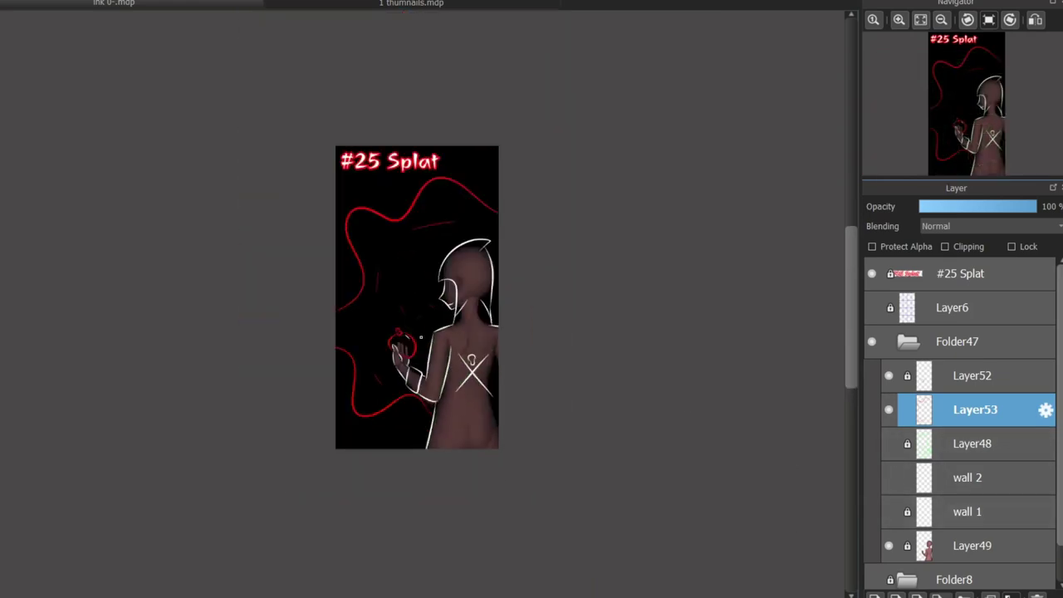
# Step: Select the background areas outside the splat outline, both the lower corner and the region around the title
pyautogui.scroll(3, 420, 390)
pyautogui.click(341, 519)
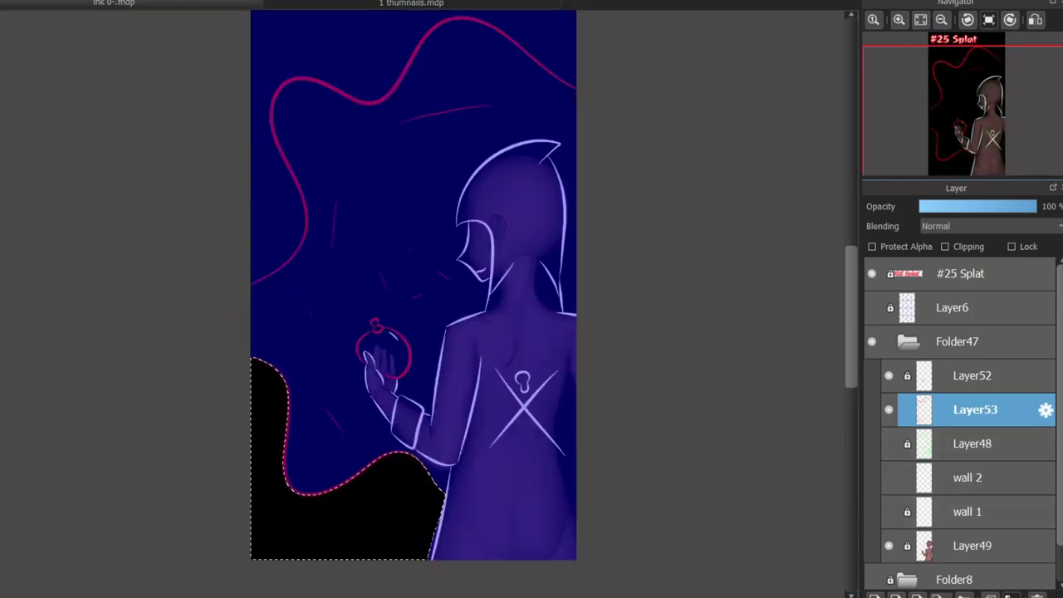
pyautogui.keyDown('shift'); pyautogui.click(514, 41); pyautogui.keyUp('shift')
pyautogui.scroll(2, 415, 332)
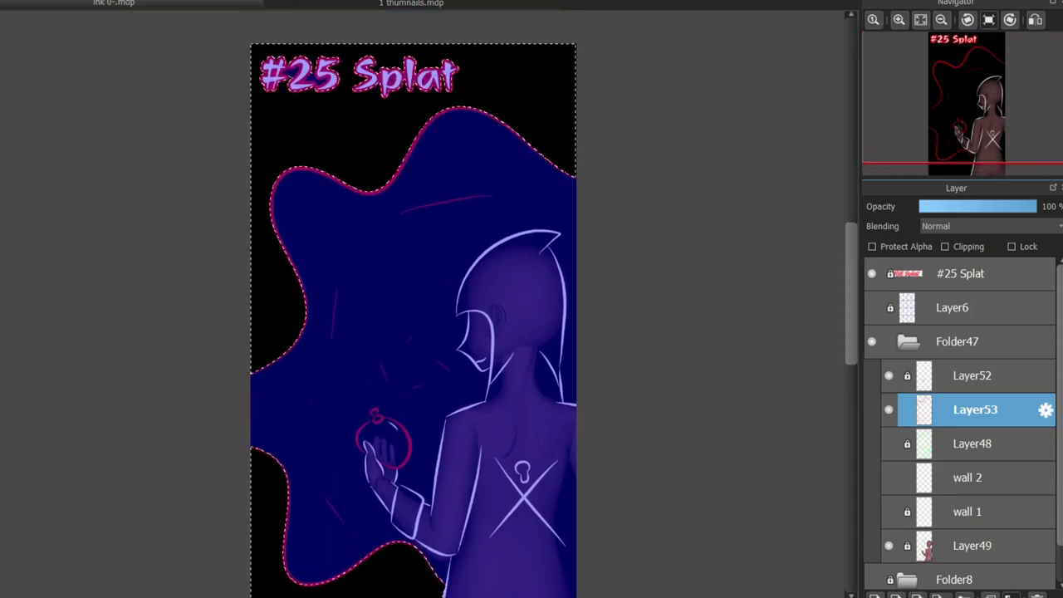
pyautogui.scroll(-1, 415, 332)
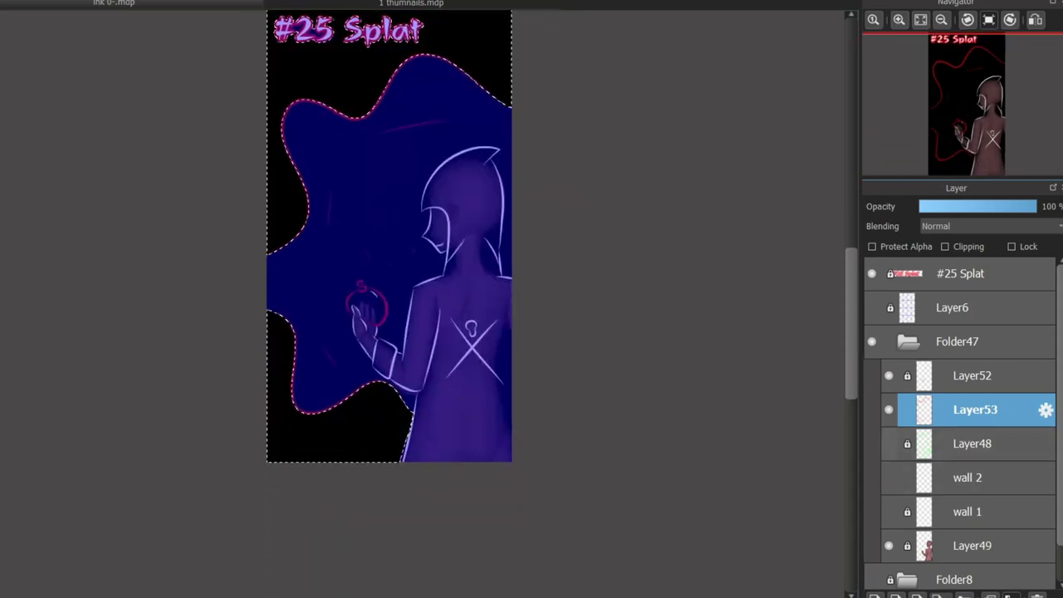
# Step: Try to duplicate and merge the wall 1 and wall 2 layers, clearing the bricks inside the splat and over the figure
pyautogui.click(888, 477)
pyautogui.click(975, 443)
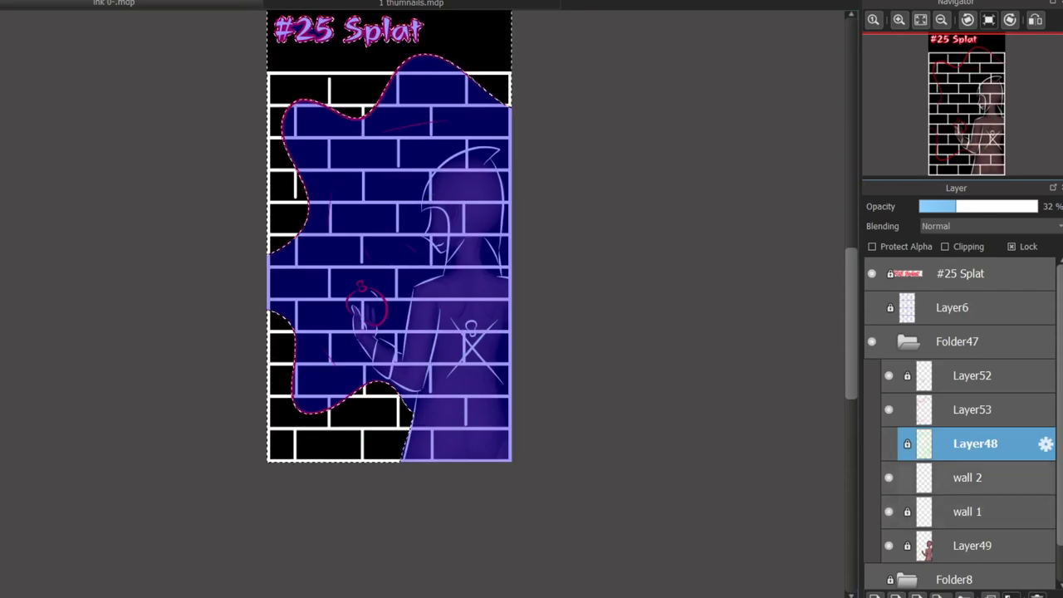
pyautogui.click(967, 477)
pyautogui.click(895, 595)
pyautogui.click(967, 512)
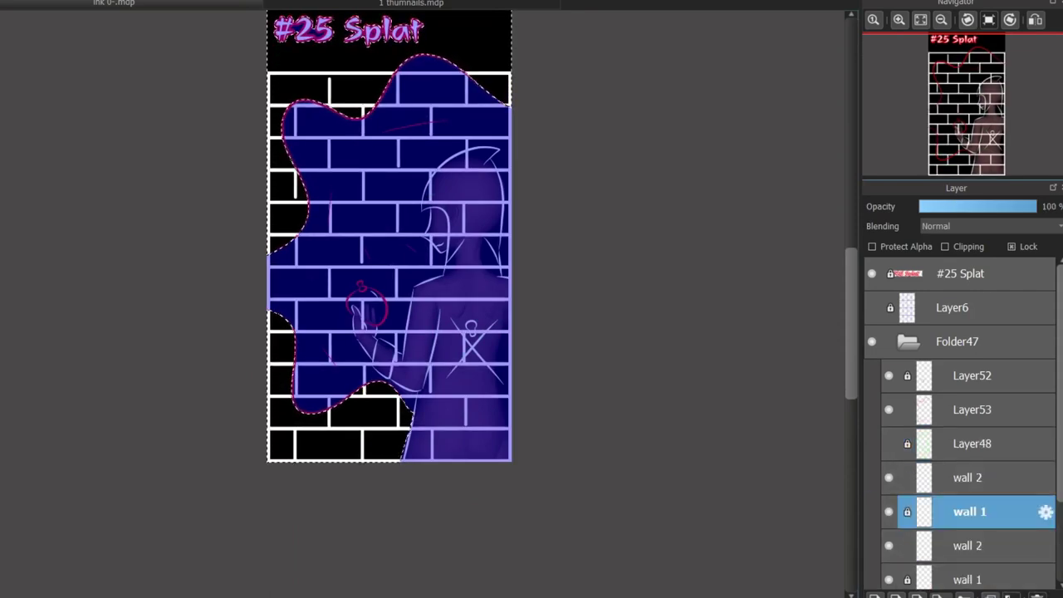
pyautogui.click(967, 477)
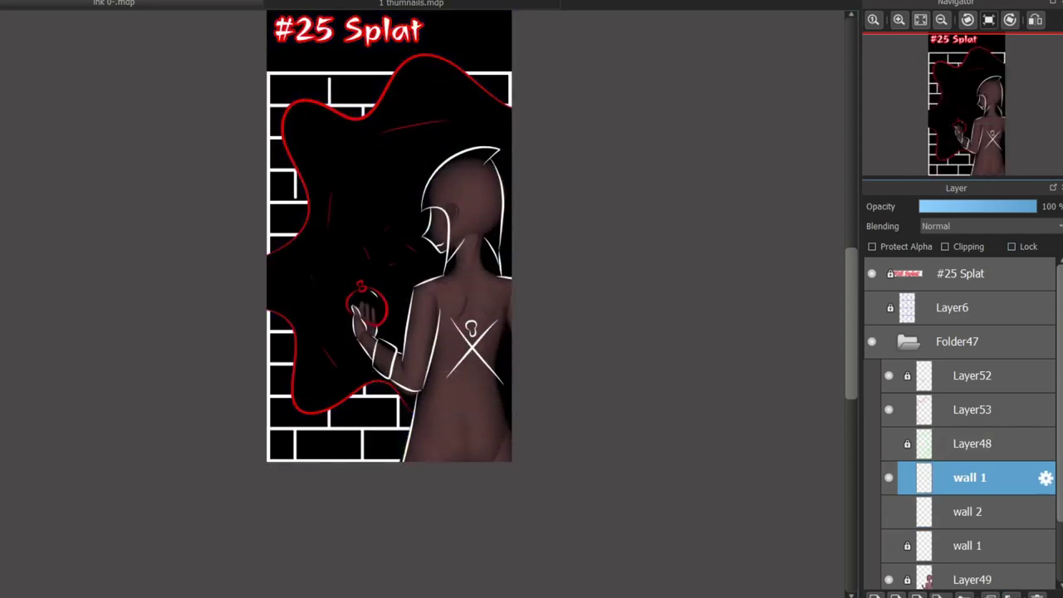
# Step: Try selecting the wall's border strip at the canvas edge, and undo the trimming and duplication of the wall layers
pyautogui.scroll(3, 476, 304)
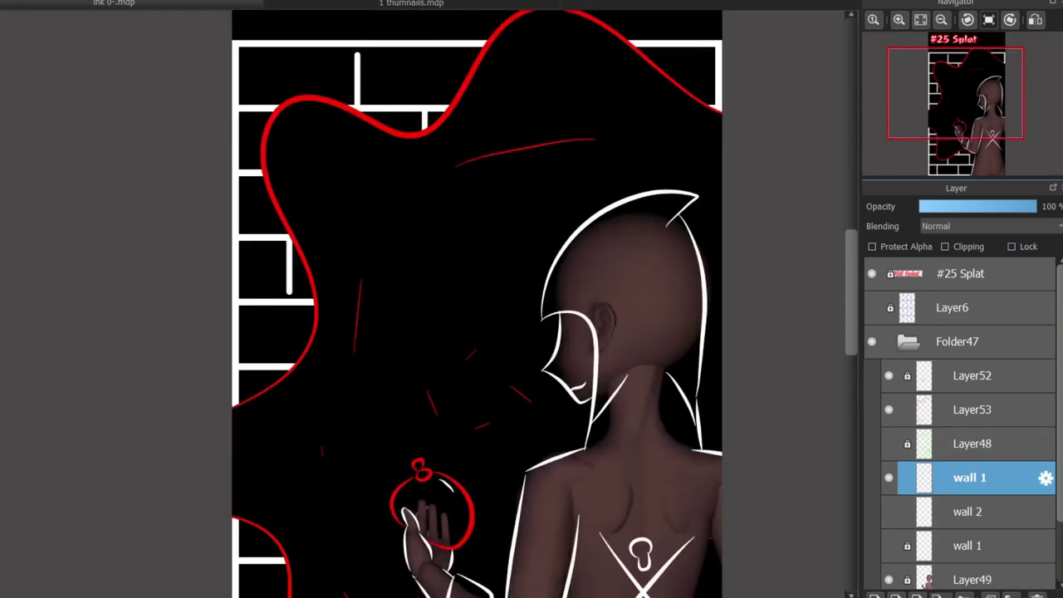
pyautogui.scroll(4, 423, 304)
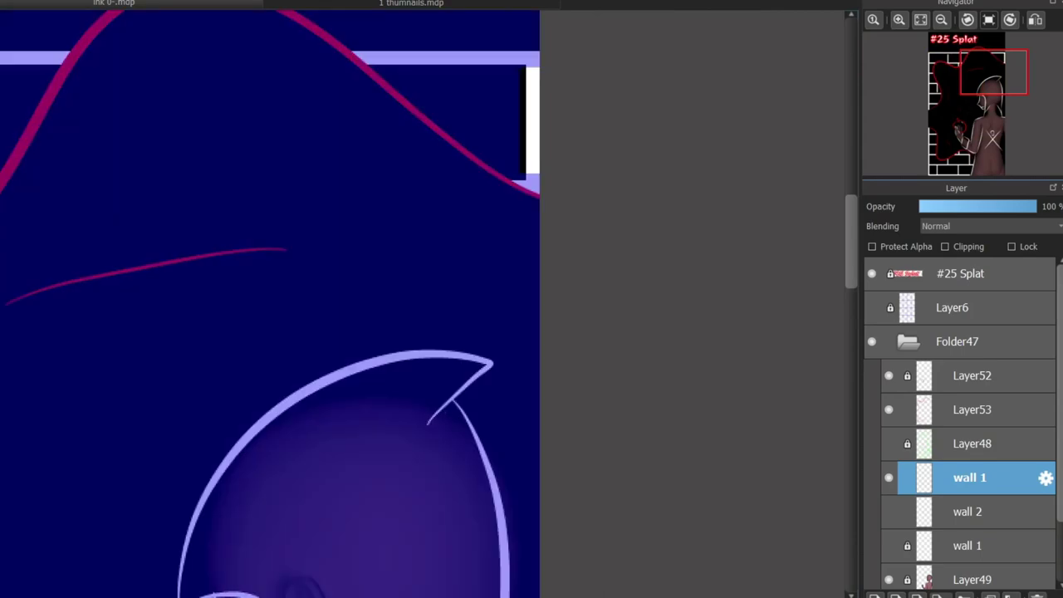
pyautogui.scroll(-6, 563, 117)
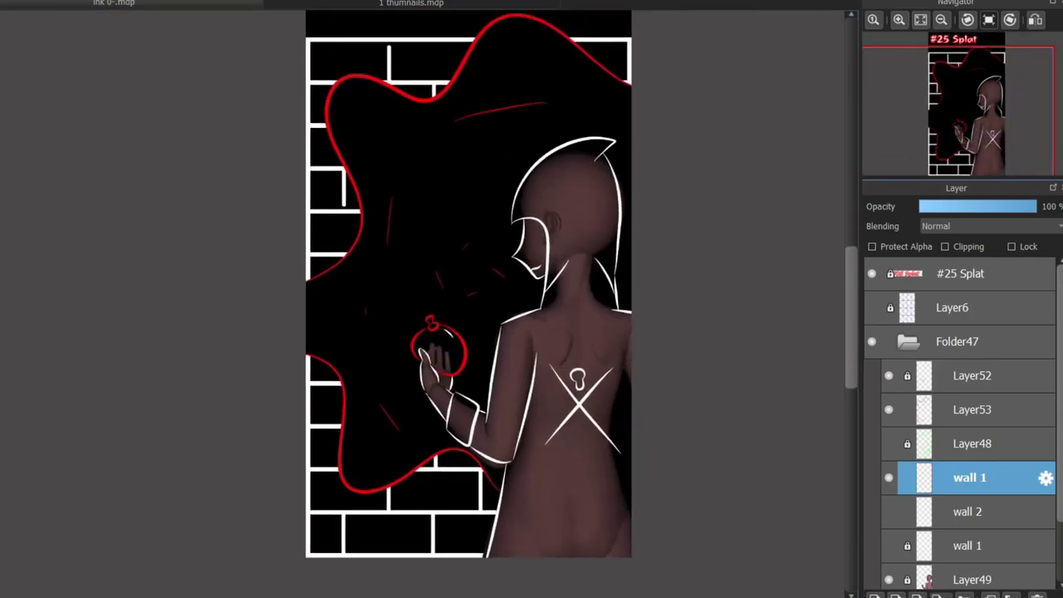
pyautogui.scroll(-1, 557, 370)
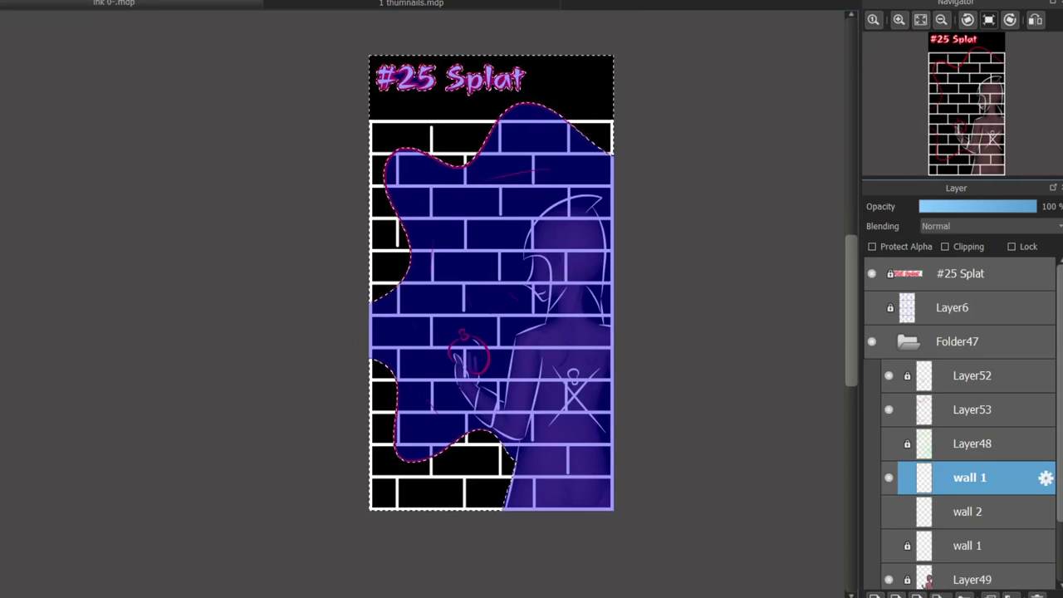
pyautogui.hotkey('ctrl', 'd')
pyautogui.press('Delete')
pyautogui.hotkey('ctrl', 'z')
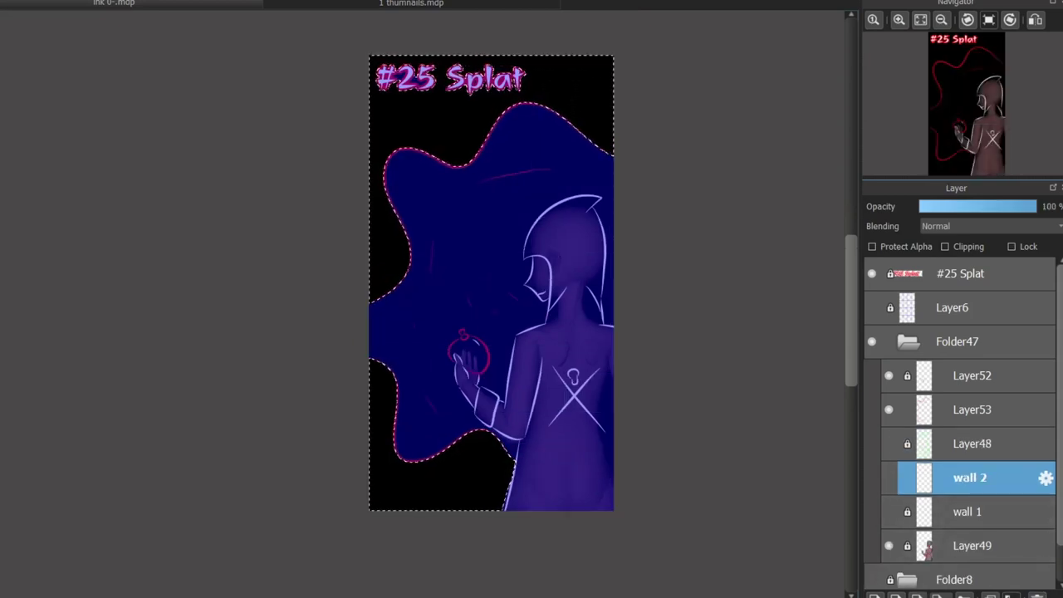
# Step: Fill the selected area outside the splat with bright green on a new layer above wall 2, deselect, and hide that layer
pyautogui.hotkey('ctrl', 'shift', 'n')
pyautogui.hotkey('ctrl', 'u')
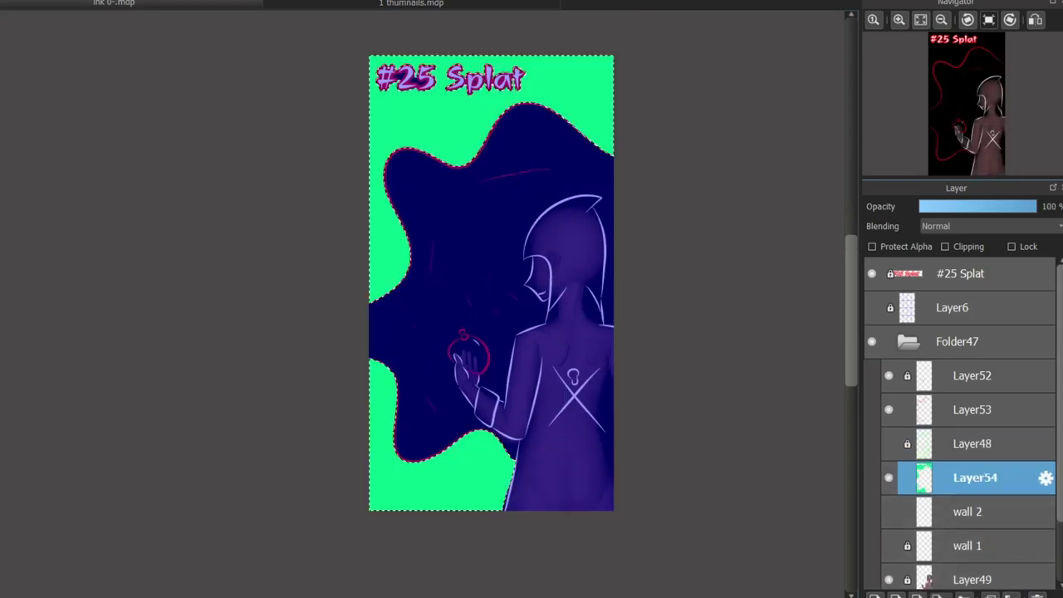
pyautogui.hotkey('ctrl', 'd')
pyautogui.click(888, 477)
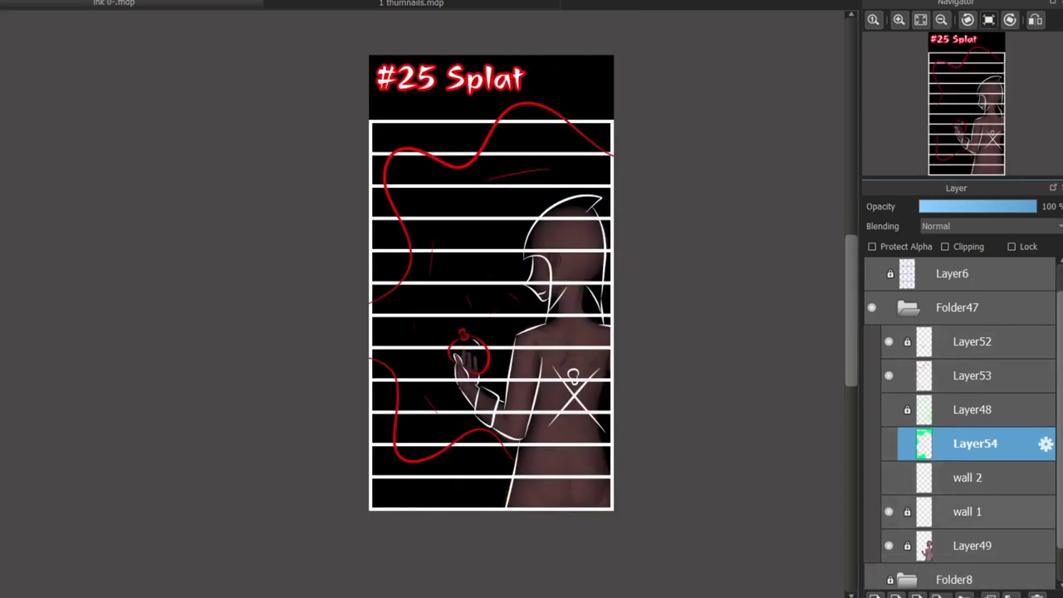
# Step: Draw white horizontal brick lines across the full canvas width on a new layer above wall 1, and erase the line behind the title
pyautogui.hotkey('ctrl', 'shift', 'n')
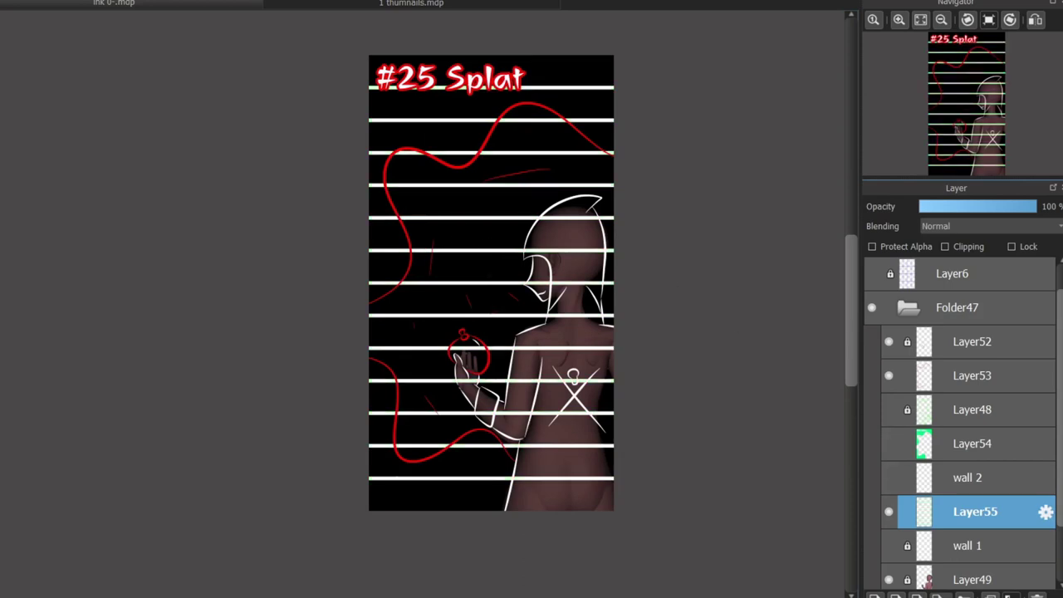
pyautogui.click(889, 478)
pyautogui.moveTo(344, 19); pyautogui.dragTo(842, 106)
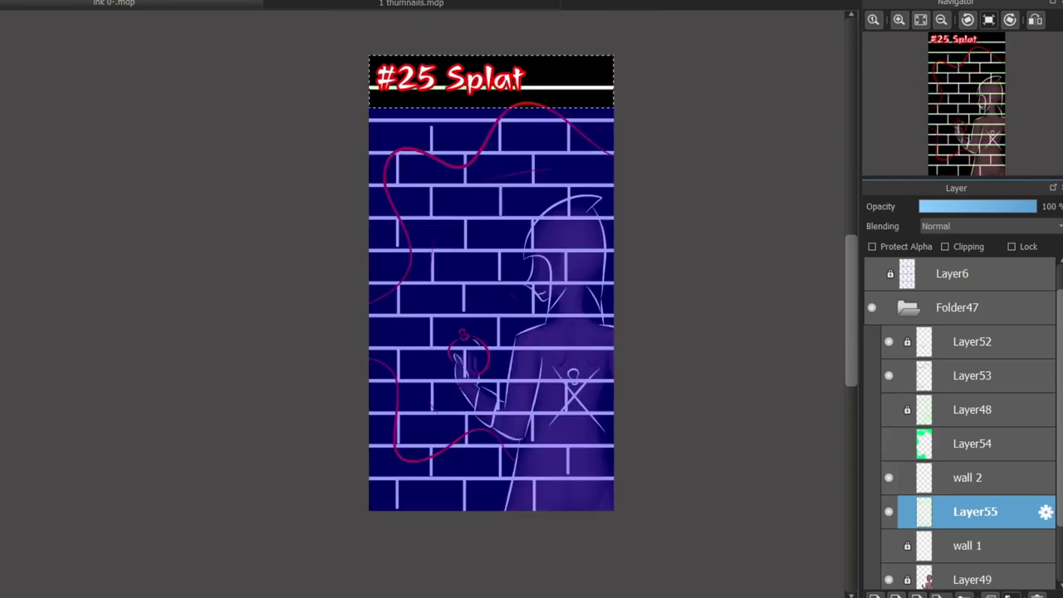
pyautogui.hotkey('ctrl', 'd')
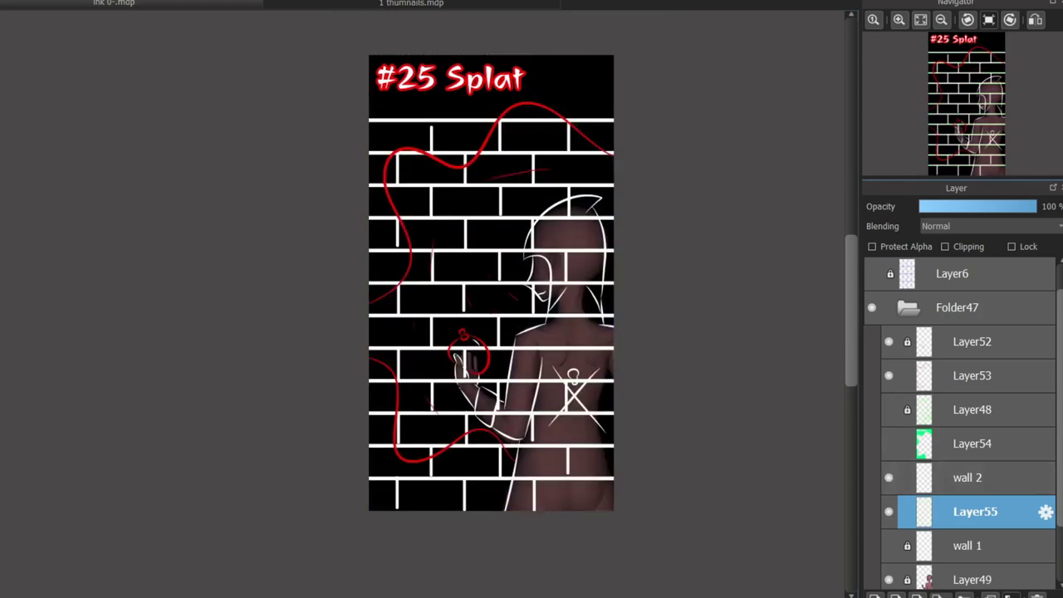
# Step: Combine the wall 2 bricks and the Layer55 horizontal lines on a new layer, keeping both original layers
pyautogui.click(971, 443)
pyautogui.click(975, 511)
pyautogui.click(967, 477)
pyautogui.hotkey('ctrl', 'e')
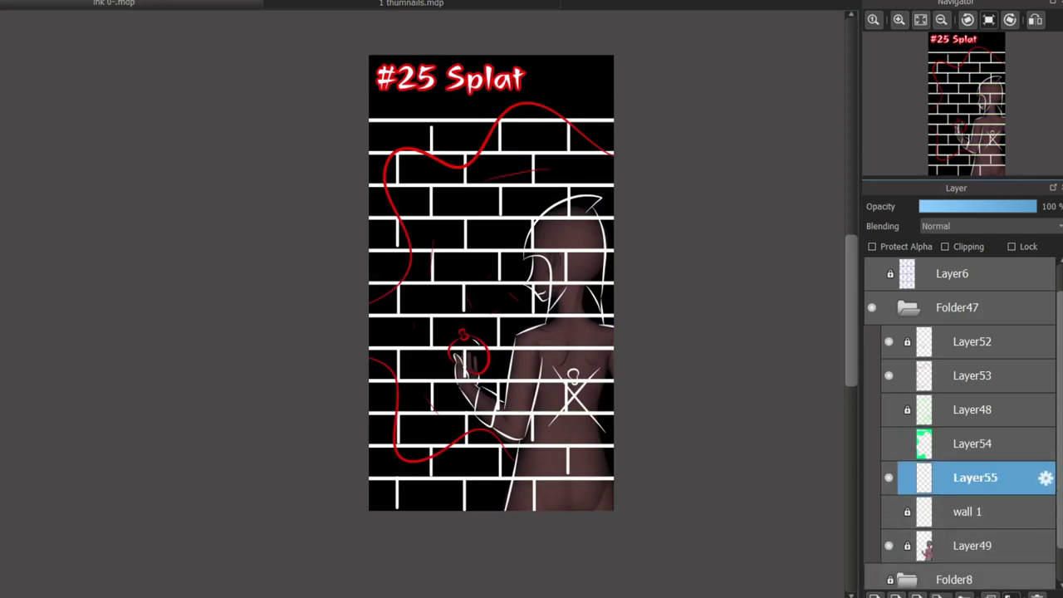
pyautogui.hotkey('ctrl', 'z')
pyautogui.hotkey('ctrl', 'shift', 'n')
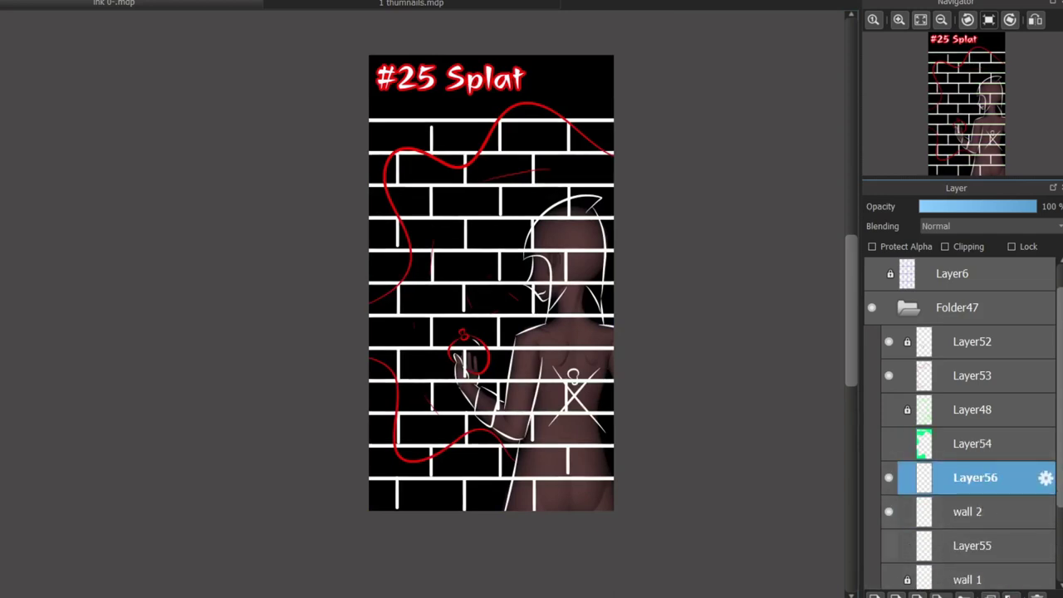
# Step: Show the green fill on Layer54, hide the brick layers, and select the green area outside the splat
pyautogui.click(889, 443)
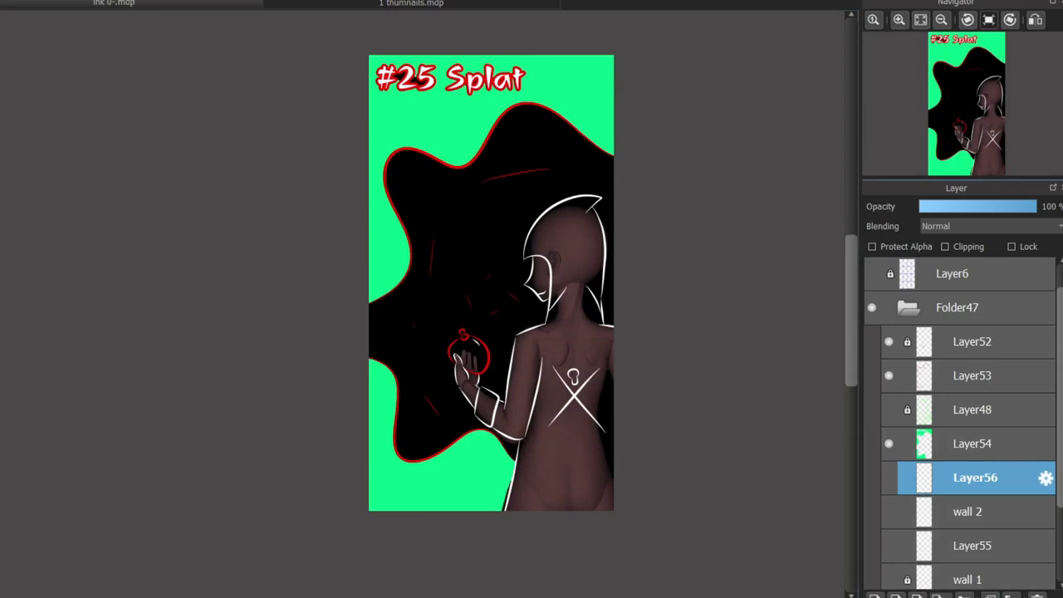
pyautogui.click(975, 443)
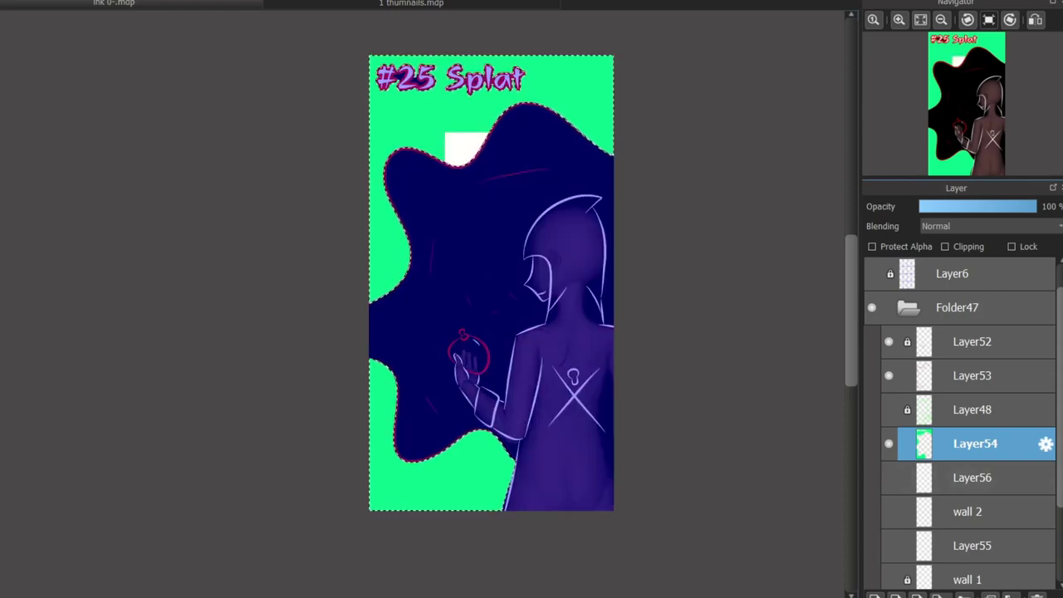
pyautogui.hotkey('ctrl', 'd')
pyautogui.hotkey('ctrl', 'z')
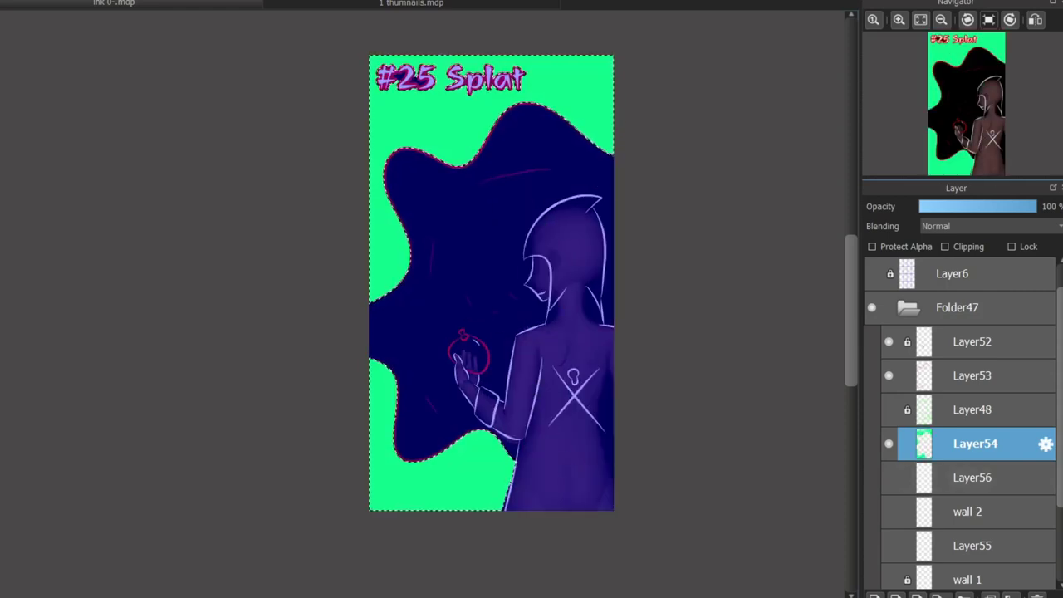
# Step: Invert the selection to cover the splat and figure, hide the green fill, and show the combined bricks on Layer56
pyautogui.click(889, 444)
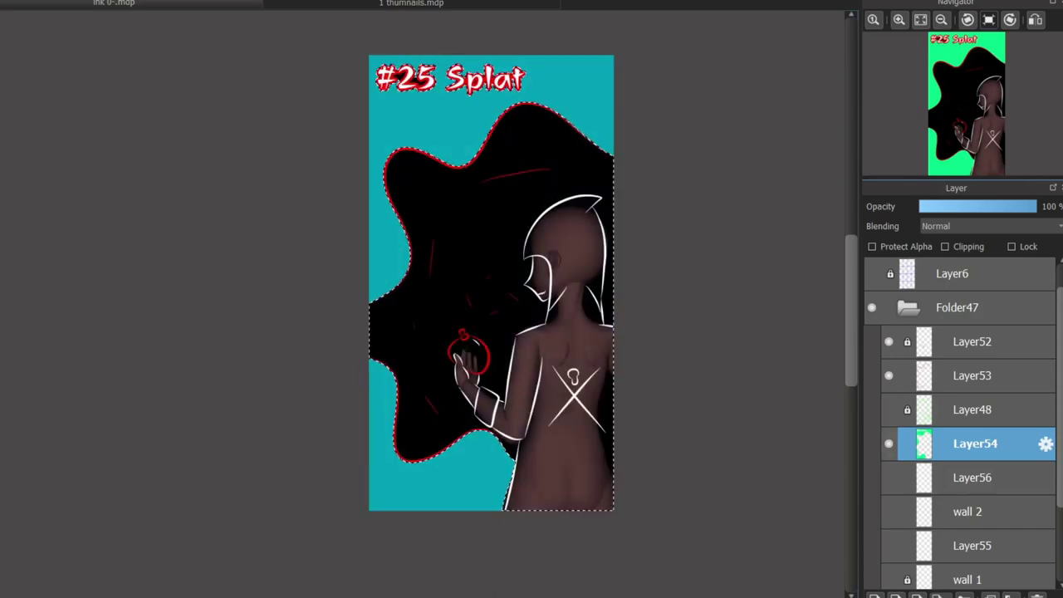
pyautogui.click(888, 477)
pyautogui.click(888, 478)
pyautogui.click(889, 477)
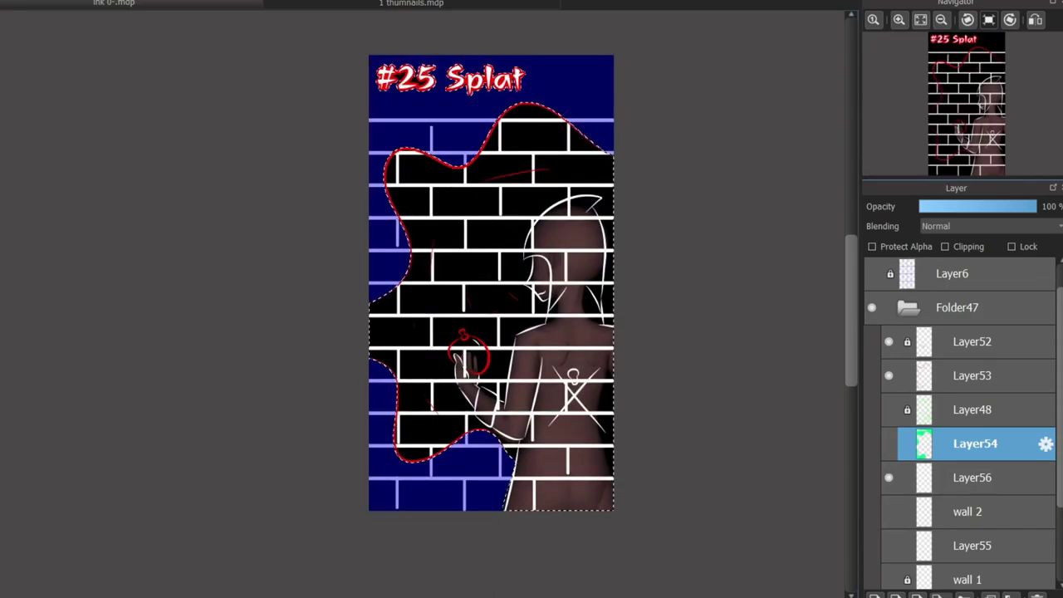
# Step: Delete the selected bricks inside the splat and figure on Layer56, and hide the shaded figure on Layer49
pyautogui.click(971, 478)
pyautogui.press('Delete')
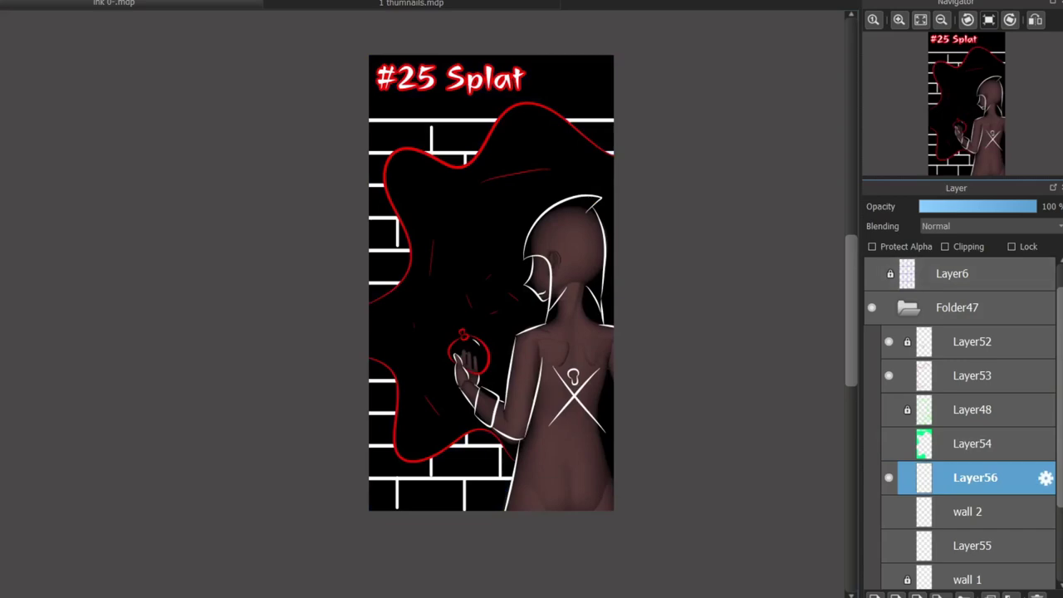
pyautogui.scroll(5, 490, 283)
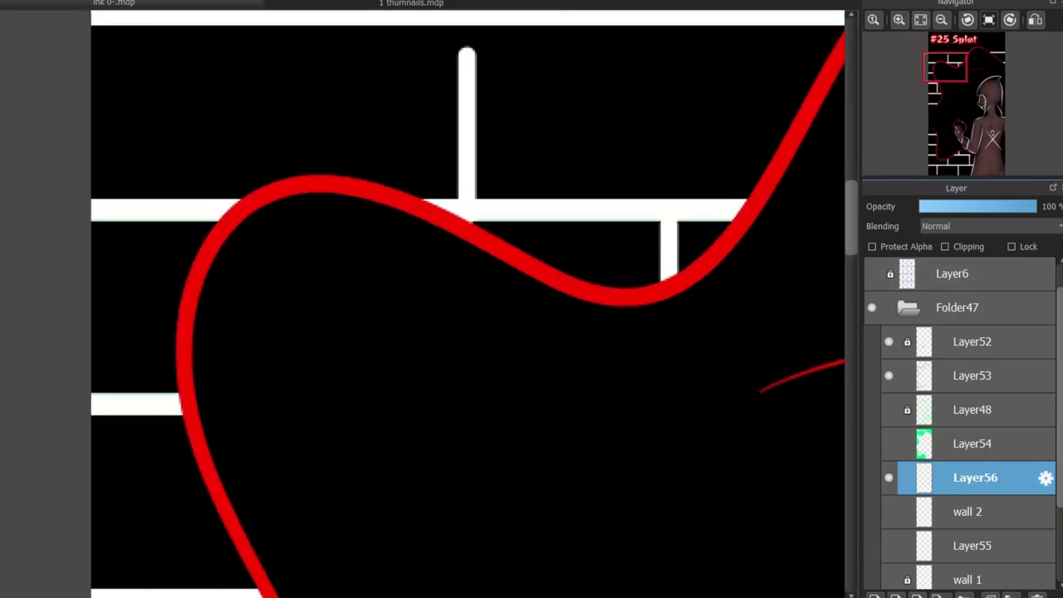
pyautogui.scroll(-5, 482, 304)
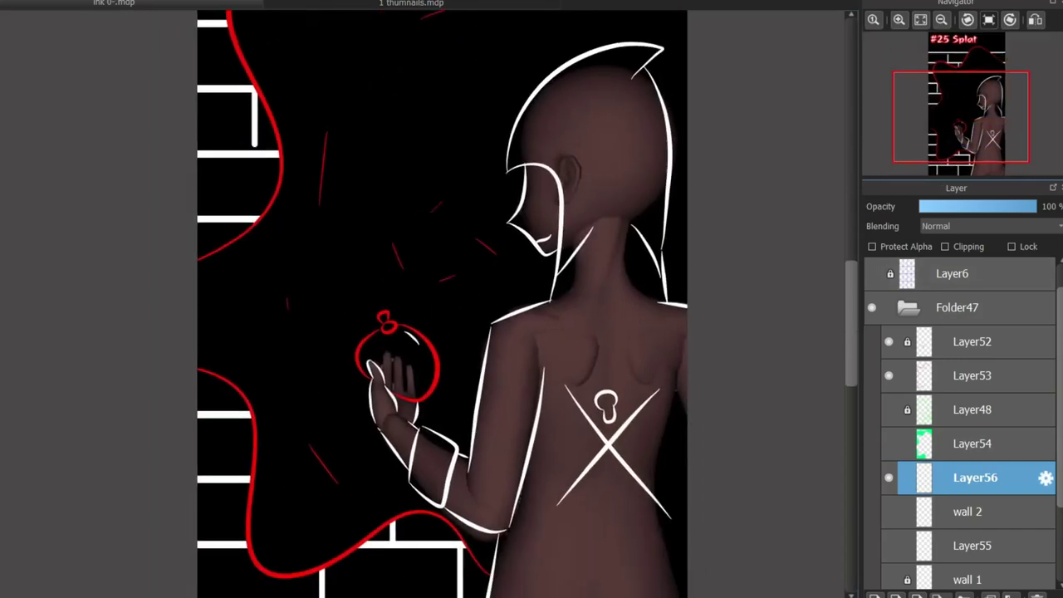
pyautogui.scroll(-3, 442, 304)
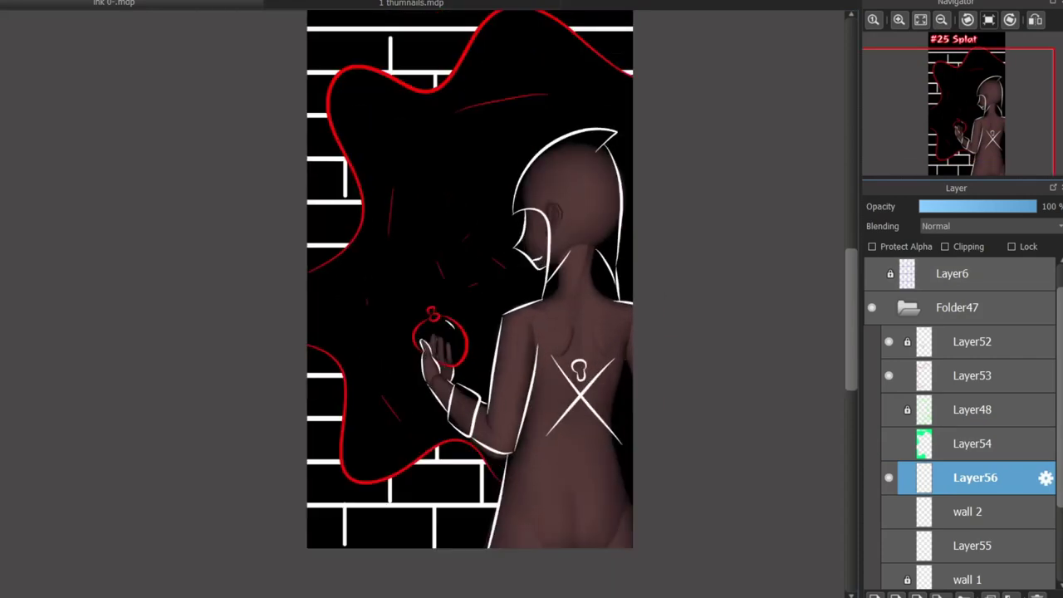
pyautogui.scroll(-1, 967, 415)
pyautogui.scroll(5, 470, 303)
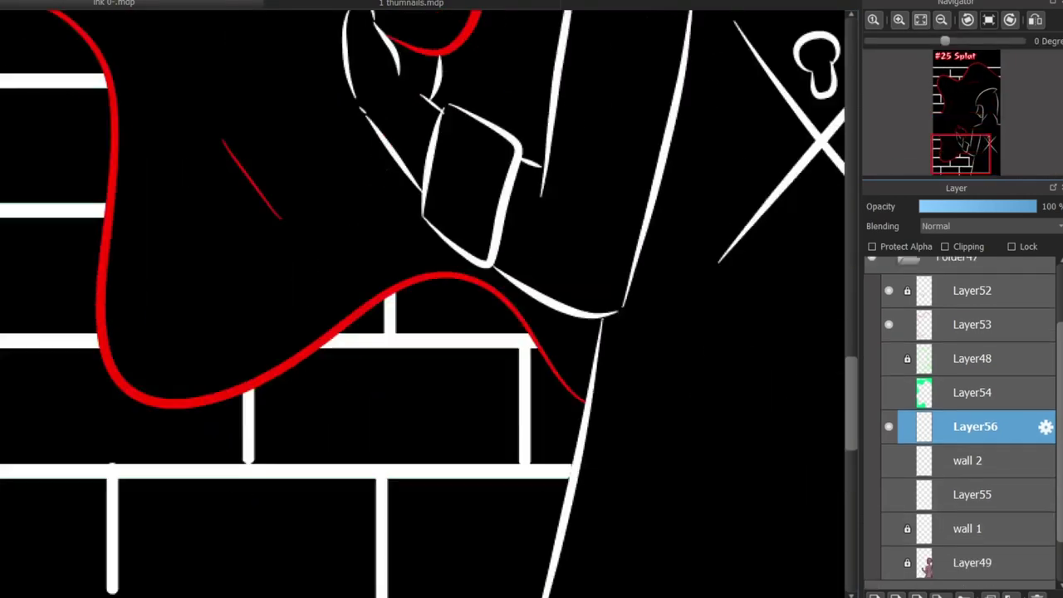
pyautogui.scroll(-3, 415, 304)
pyautogui.scroll(3, 416, 304)
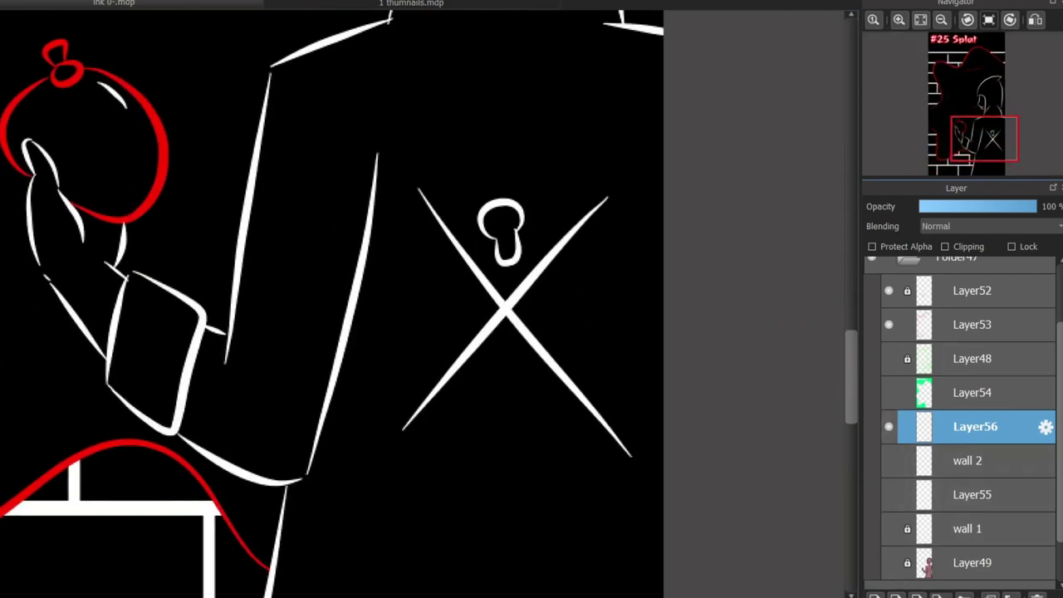
# Step: Make Layer53 the active layer
pyautogui.click(971, 392)
pyautogui.click(971, 324)
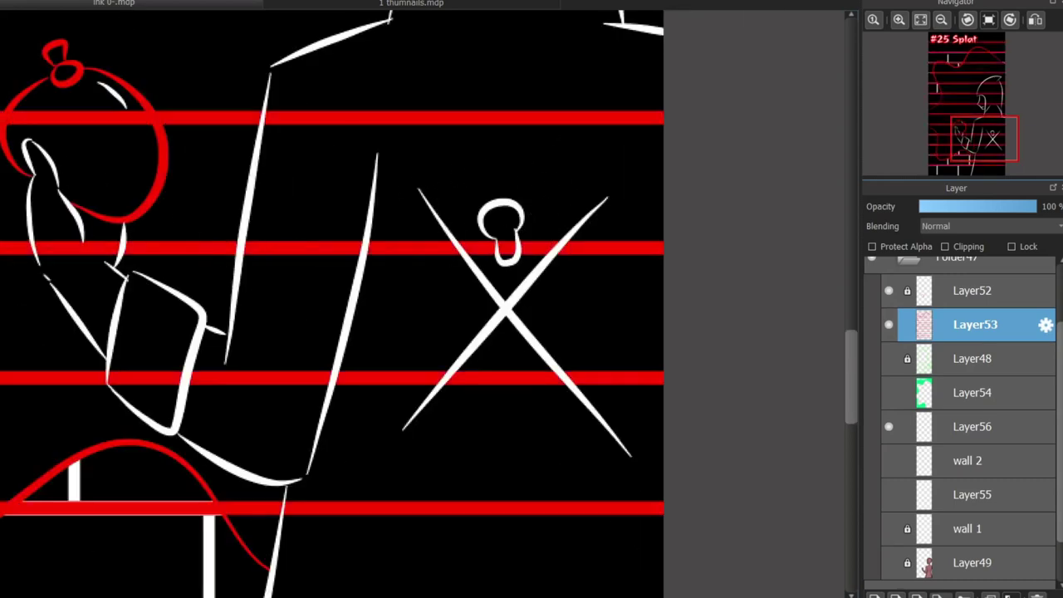
pyautogui.moveTo(386, 270); pyautogui.dragTo(474, 300)
pyautogui.hotkey('ctrl', 'z')
pyautogui.hotkey('ctrl', 'z')
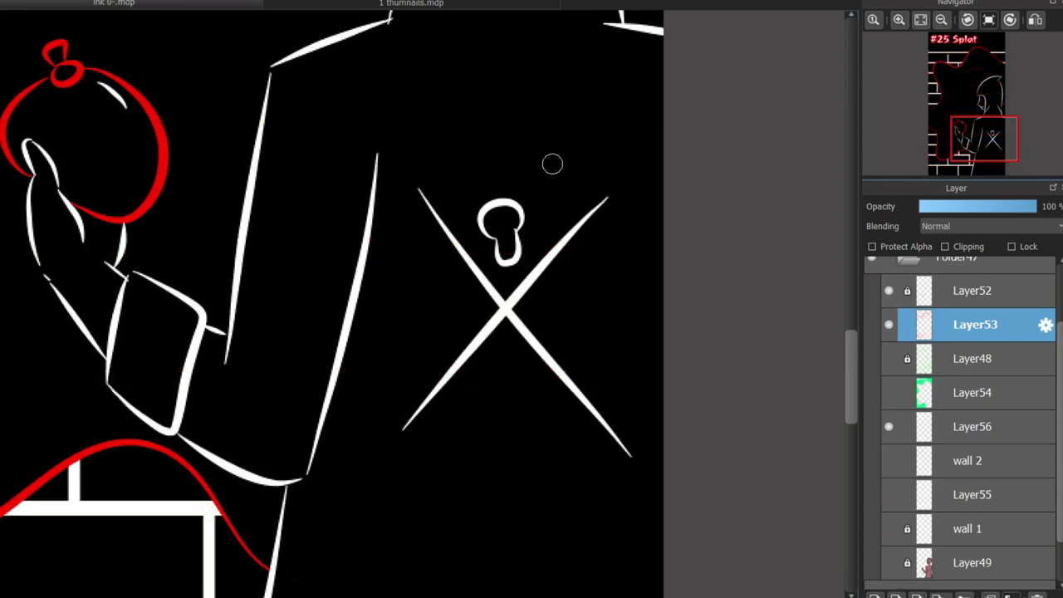
pyautogui.moveTo(562, 143); pyautogui.dragTo(603, 115)
pyautogui.hotkey('ctrl', 'z')
# Step: Draw a large red balloon with a tied knot and a white highlight around the keyhole and cross on the figure's back
pyautogui.moveTo(563, 161); pyautogui.dragTo(597, 125)
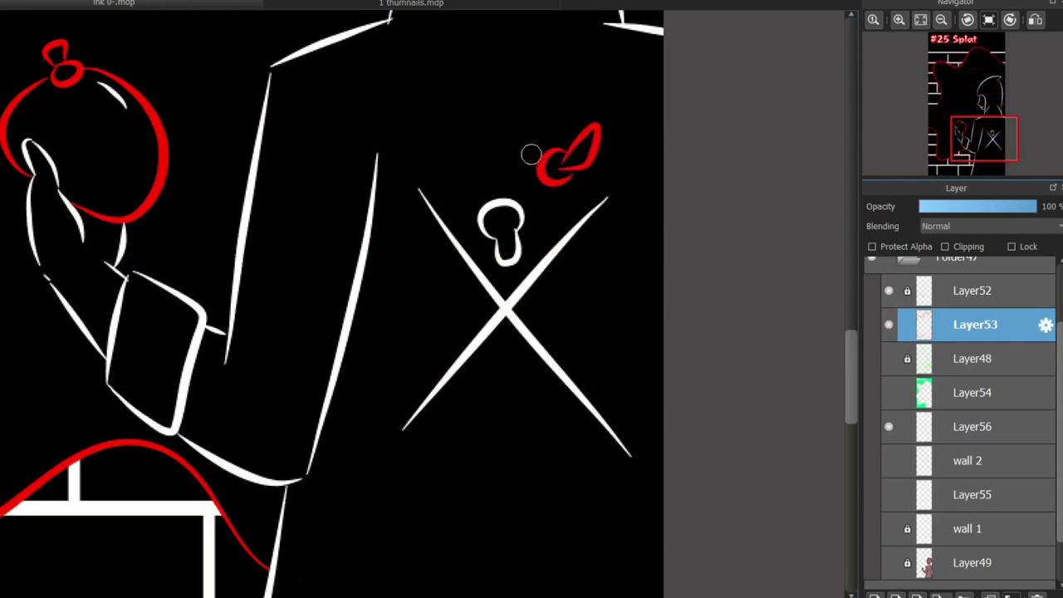
pyautogui.moveTo(534, 157)
pyautogui.mouseDown()
pyautogui.moveTo(405, 295)
pyautogui.moveTo(592, 453)
pyautogui.moveTo(588, 214)
pyautogui.moveTo(579, 240)
pyautogui.mouseUp()
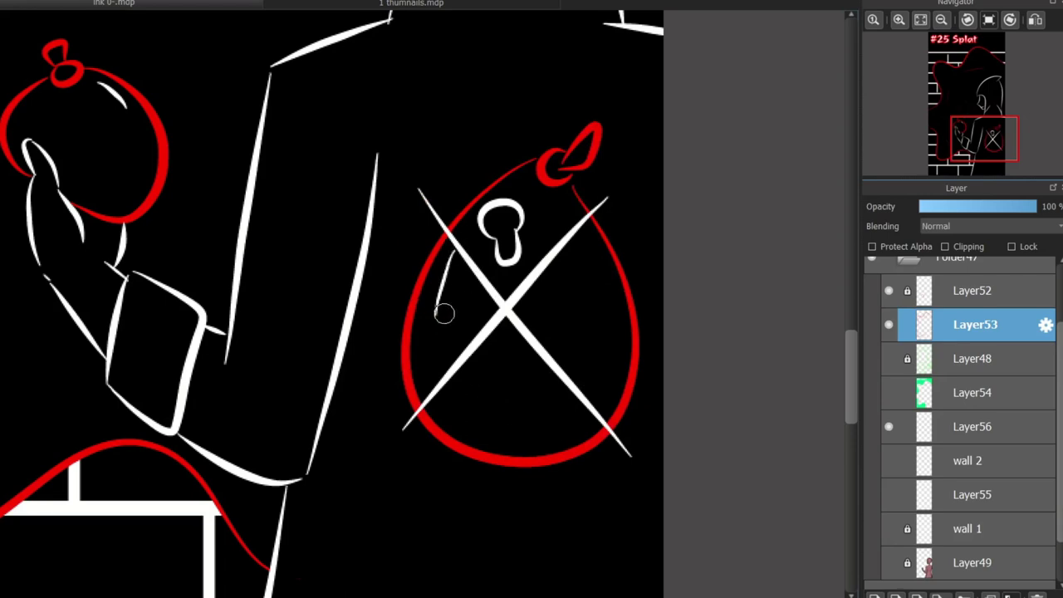
pyautogui.scroll(4, 459, 280)
pyautogui.scroll(-3, 549, 301)
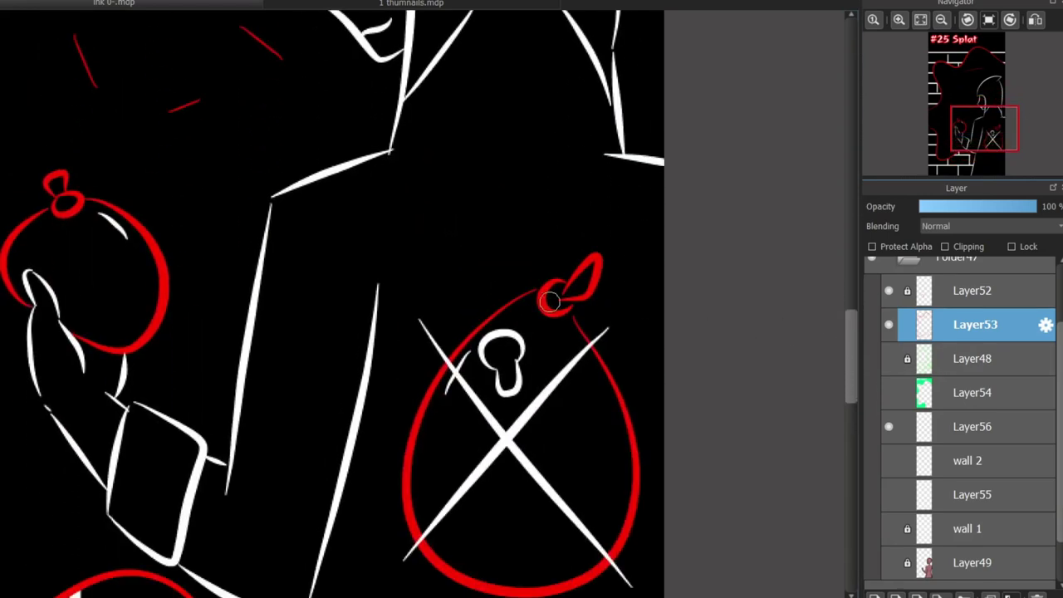
pyautogui.hotkey('ctrl', 'z')
pyautogui.scroll(1, 482, 277)
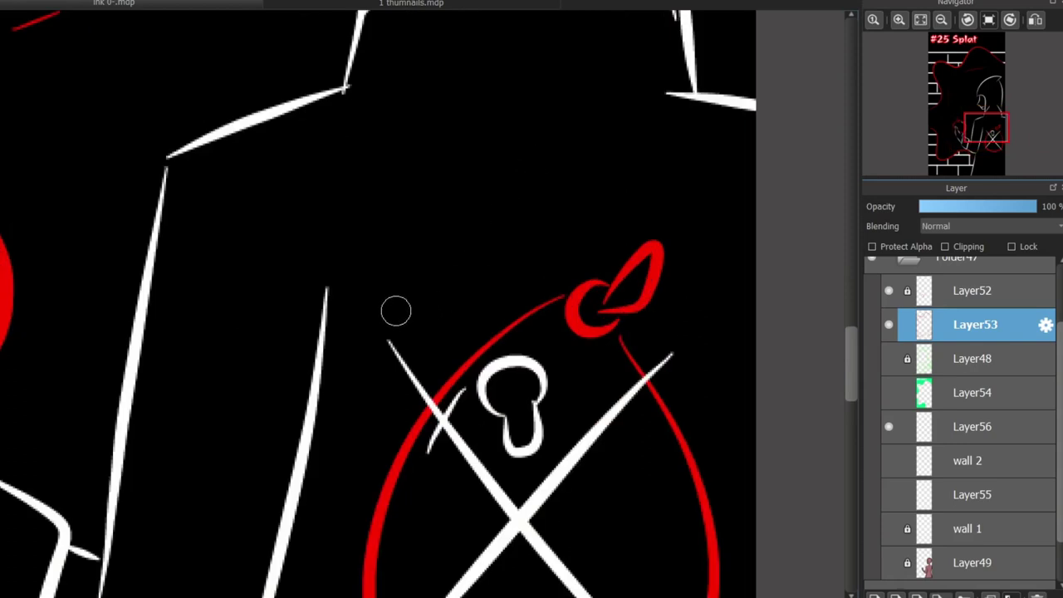
# Step: Hand-letter the word "BALUN" in white above the balloon emblem on the back, with a curved underline
pyautogui.moveTo(402, 297); pyautogui.dragTo(612, 264)
pyautogui.moveTo(380, 201); pyautogui.dragTo(387, 265)
pyautogui.moveTo(438, 206)
pyautogui.mouseDown()
pyautogui.moveTo(459, 218)
pyautogui.moveTo(468, 242)
pyautogui.mouseUp()
pyautogui.moveTo(484, 177); pyautogui.dragTo(531, 232)
pyautogui.moveTo(541, 174); pyautogui.dragTo(579, 173)
pyautogui.moveTo(594, 232); pyautogui.dragTo(653, 171)
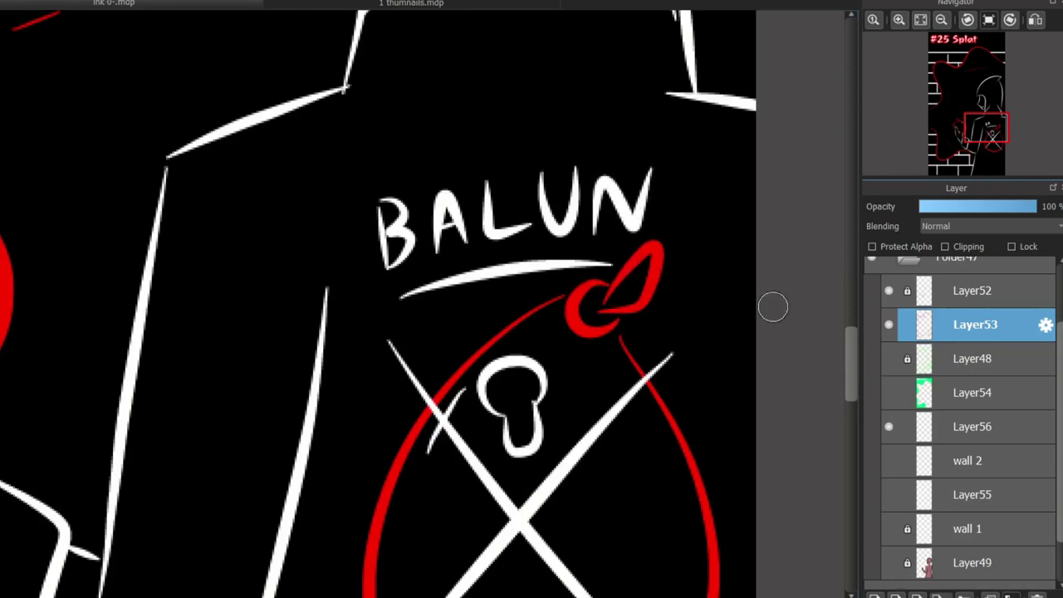
pyautogui.scroll(3, 836, 355)
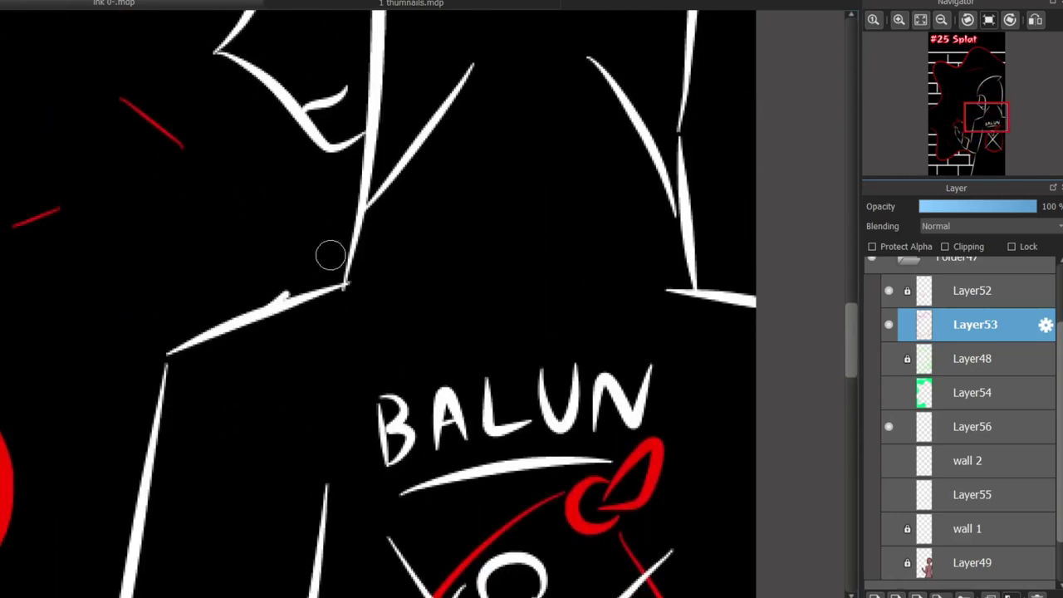
pyautogui.hotkey('ctrl', 'z')
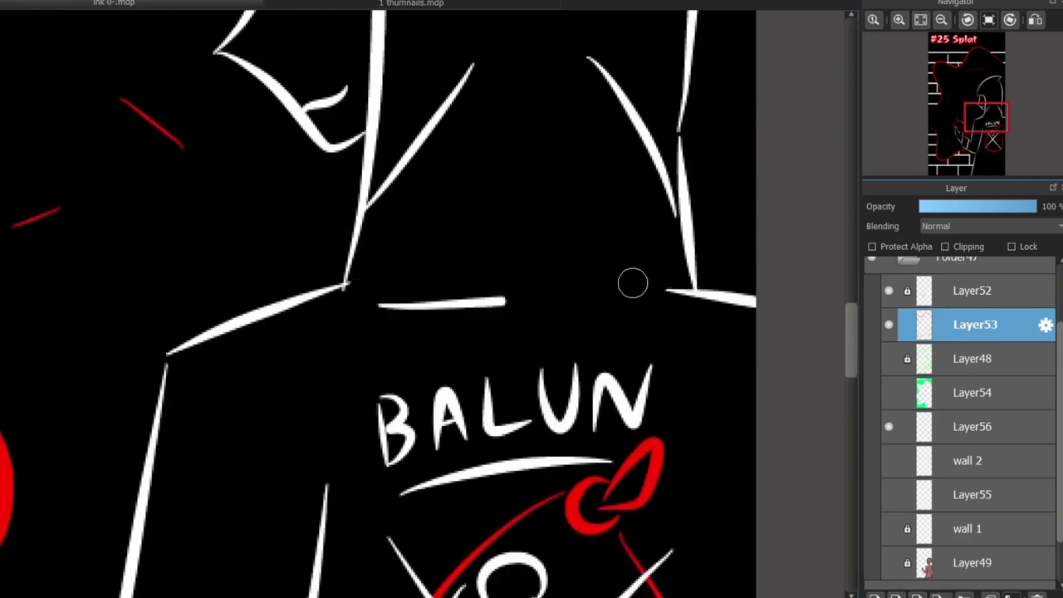
pyautogui.scroll(6, 831, 353)
pyautogui.scroll(2, 378, 303)
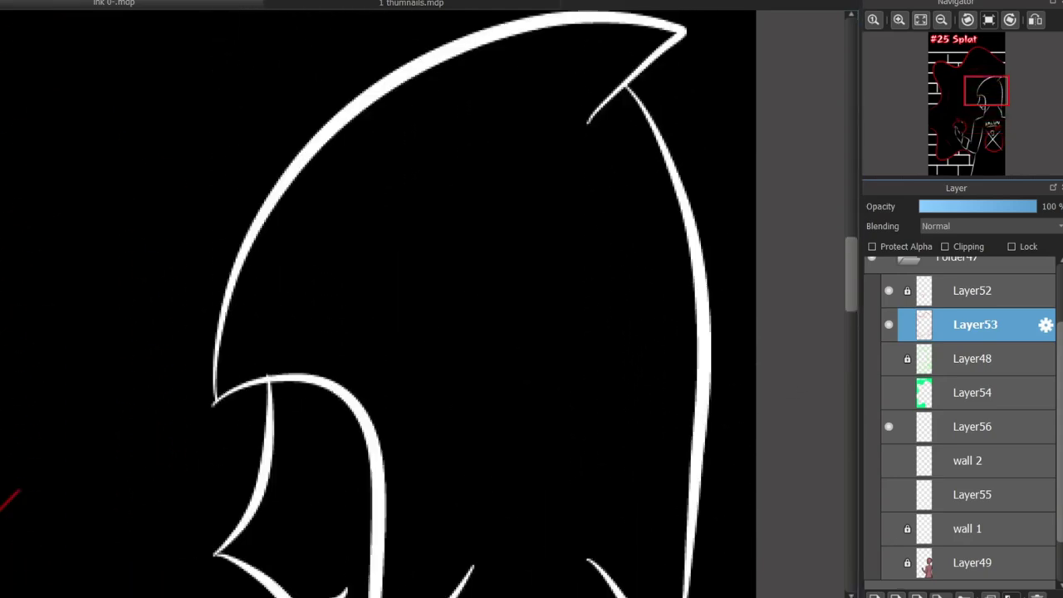
pyautogui.moveTo(586, 128)
pyautogui.mouseDown()
pyautogui.moveTo(621, 189)
pyautogui.moveTo(603, 294)
pyautogui.mouseUp()
pyautogui.hotkey('ctrl', 'z')
pyautogui.scroll(1, 827, 292)
pyautogui.scroll(-4, 827, 292)
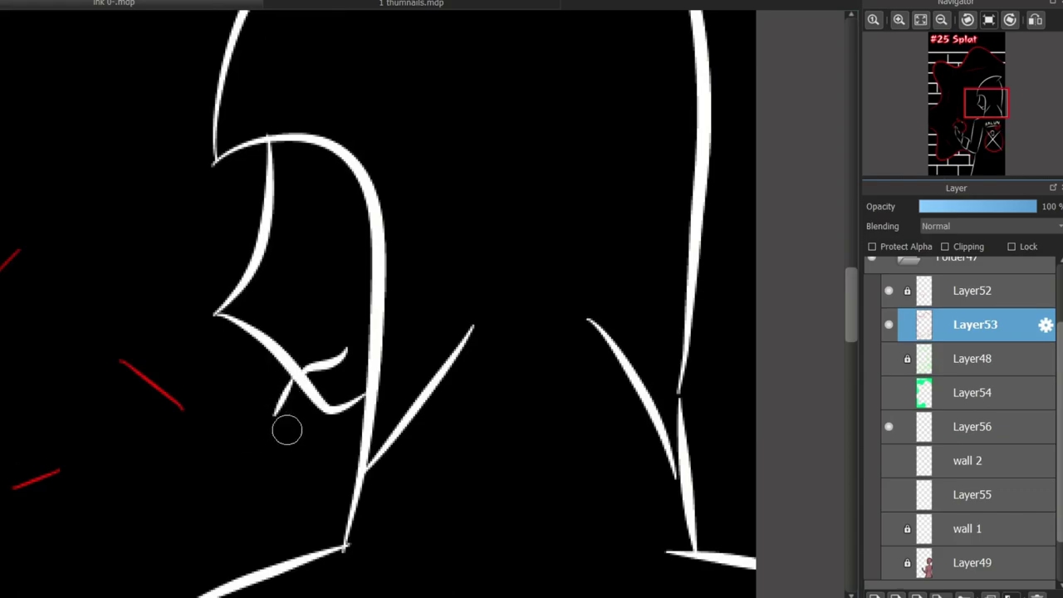
pyautogui.moveTo(985, 103)
pyautogui.mouseDown()
pyautogui.moveTo(979, 153)
pyautogui.moveTo(955, 125)
pyautogui.moveTo(976, 116)
pyautogui.moveTo(961, 133)
pyautogui.moveTo(968, 167)
pyautogui.moveTo(975, 125)
pyautogui.moveTo(961, 113)
pyautogui.moveTo(971, 104)
pyautogui.moveTo(977, 126)
pyautogui.moveTo(961, 133)
pyautogui.moveTo(982, 115)
pyautogui.moveTo(973, 133)
pyautogui.mouseUp()
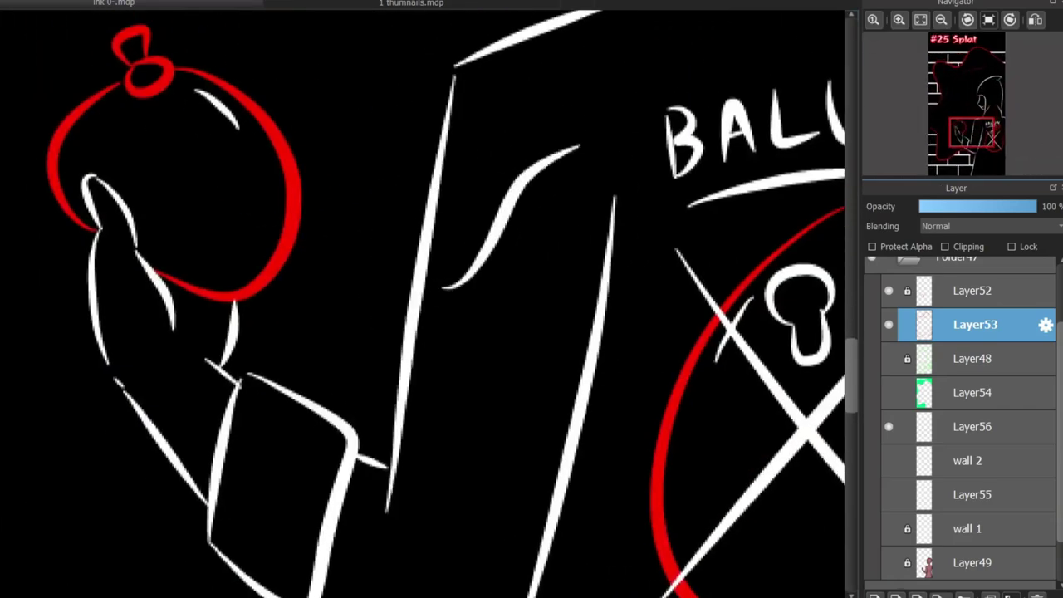
pyautogui.hotkey('ctrl', 'z')
# Step: Draw red splat curves across the figure's upper arm and elbow, with a small red dot beside the cuff
pyautogui.moveTo(440, 231); pyautogui.dragTo(577, 20)
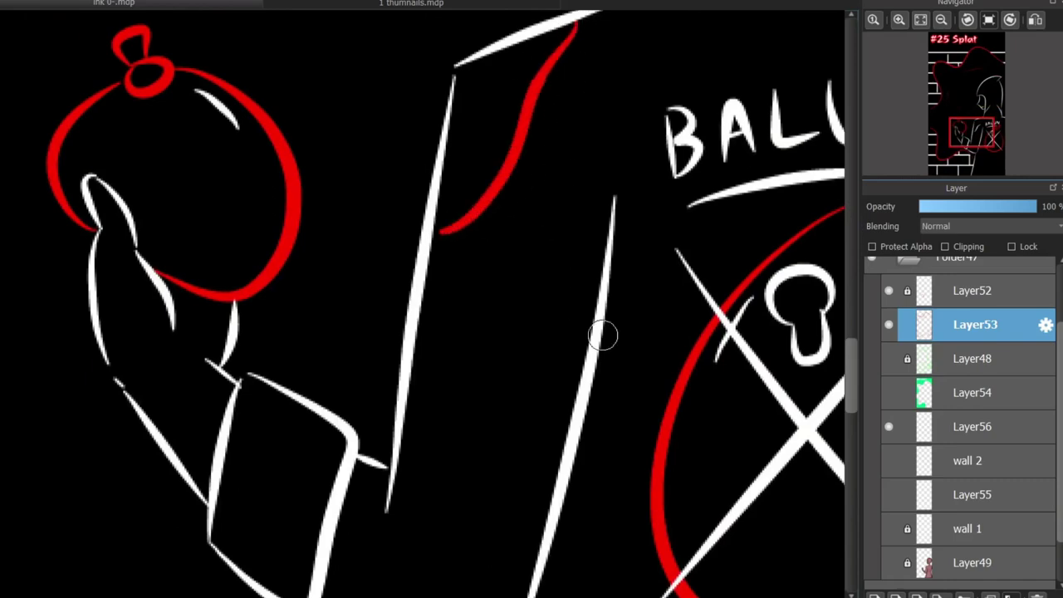
pyautogui.scroll(-3, 429, 493)
pyautogui.hotkey('ctrl', 'z')
pyautogui.moveTo(429, 493)
pyautogui.mouseDown()
pyautogui.moveTo(512, 420)
pyautogui.moveTo(493, 420)
pyautogui.moveTo(519, 419)
pyautogui.mouseUp()
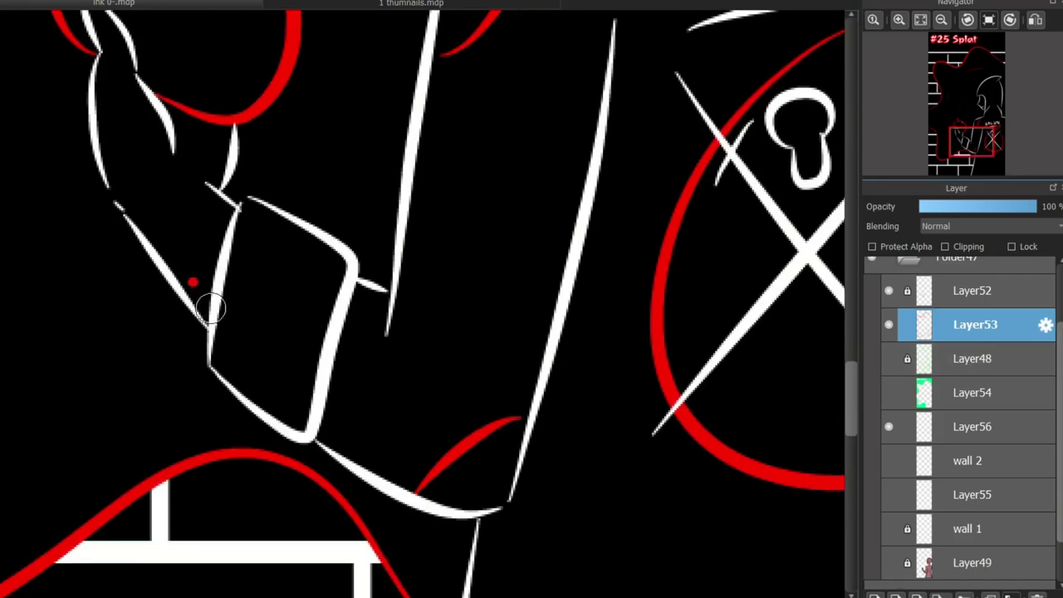
# Step: Draw wavy red splat lines across the lower corners of the figure's robe
pyautogui.scroll(5, 296, 466)
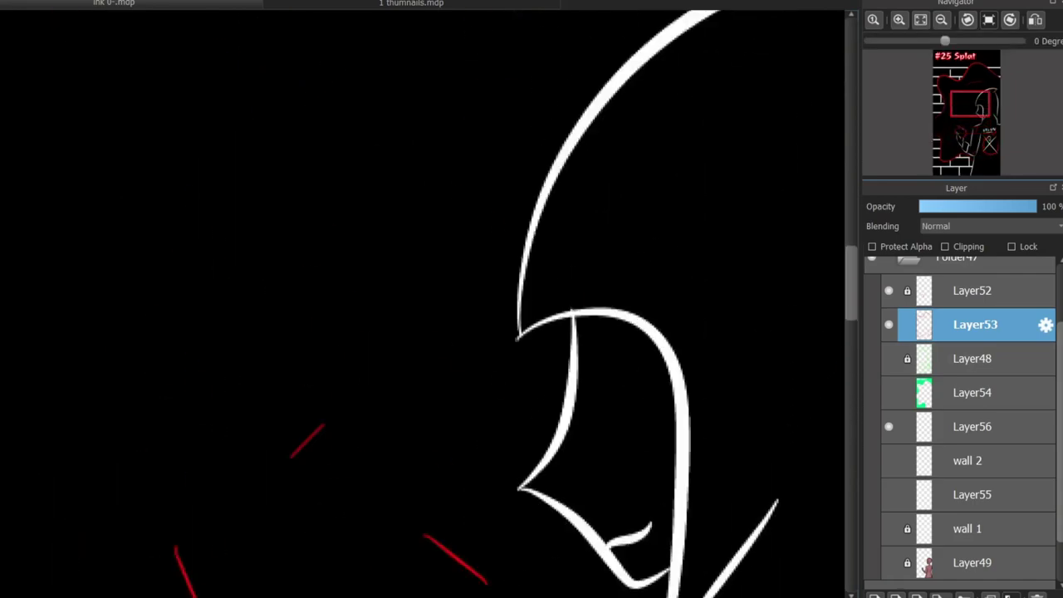
pyautogui.scroll(-3, 296, 466)
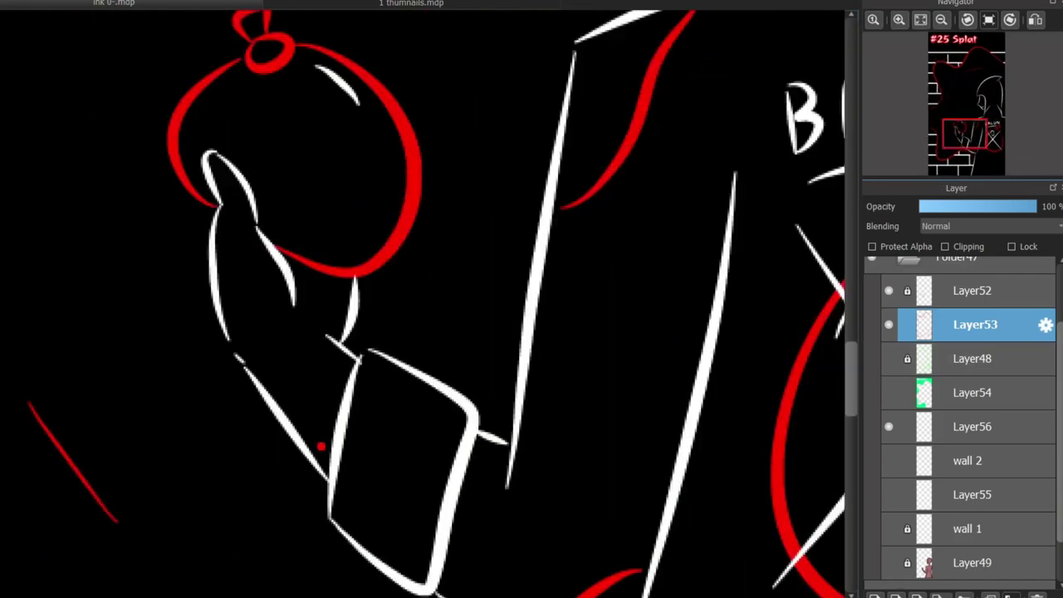
pyautogui.scroll(3, 464, 530)
pyautogui.moveTo(453, 513)
pyautogui.mouseDown()
pyautogui.moveTo(528, 371)
pyautogui.moveTo(501, 404)
pyautogui.moveTo(655, 229)
pyautogui.mouseUp()
pyautogui.hotkey('ctrl', 'z')
pyautogui.moveTo(49, 357); pyautogui.dragTo(125, 512)
pyautogui.scroll(-3, 422, 340)
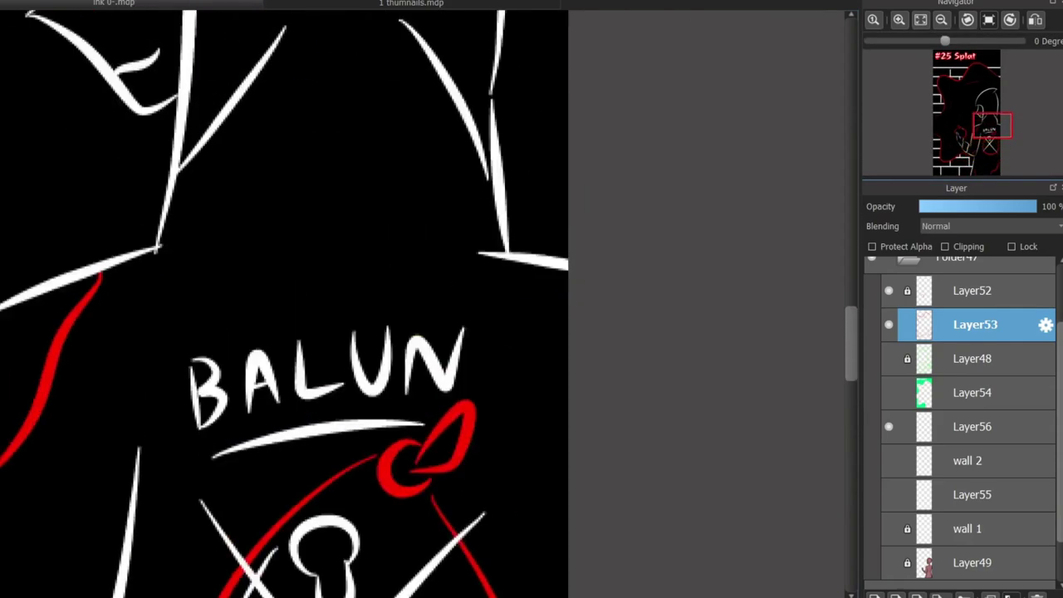
# Step: Examine the whole picture with the red details on Layer53 shown and hidden
pyautogui.scroll(4, 423, 339)
pyautogui.scroll(-3, 458, 219)
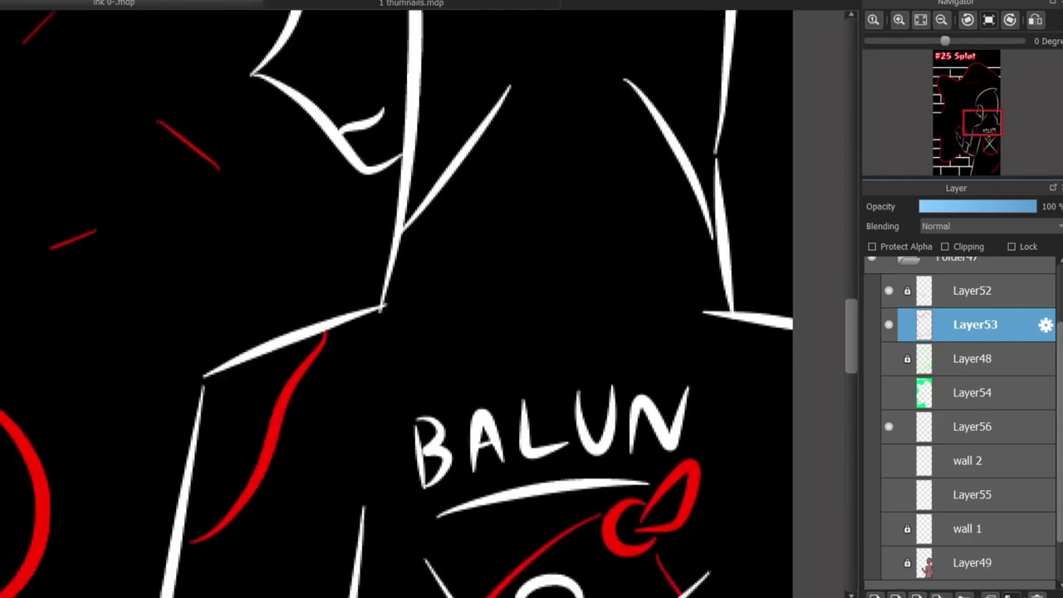
pyautogui.scroll(1, 458, 218)
pyautogui.scroll(-3, 683, 384)
pyautogui.scroll(2, 378, 292)
pyautogui.scroll(1, 379, 292)
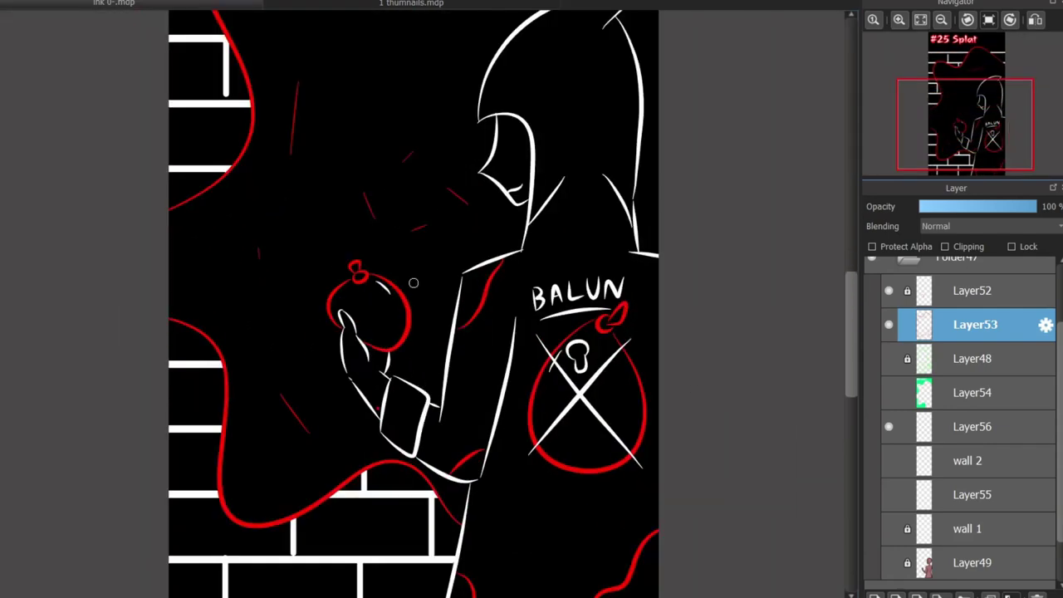
pyautogui.scroll(-6, 304, 411)
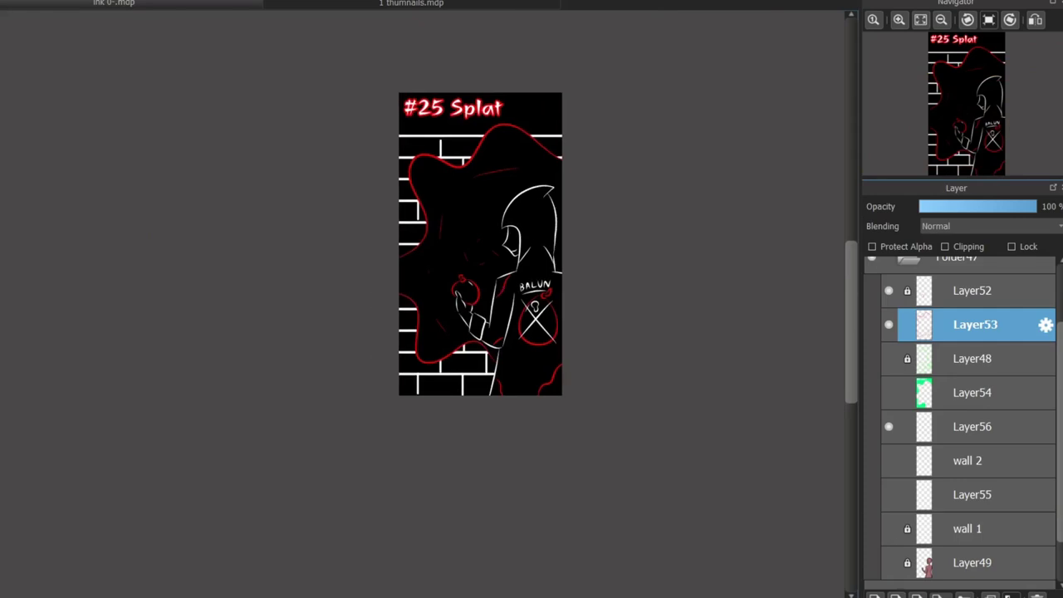
pyautogui.scroll(2, 559, 176)
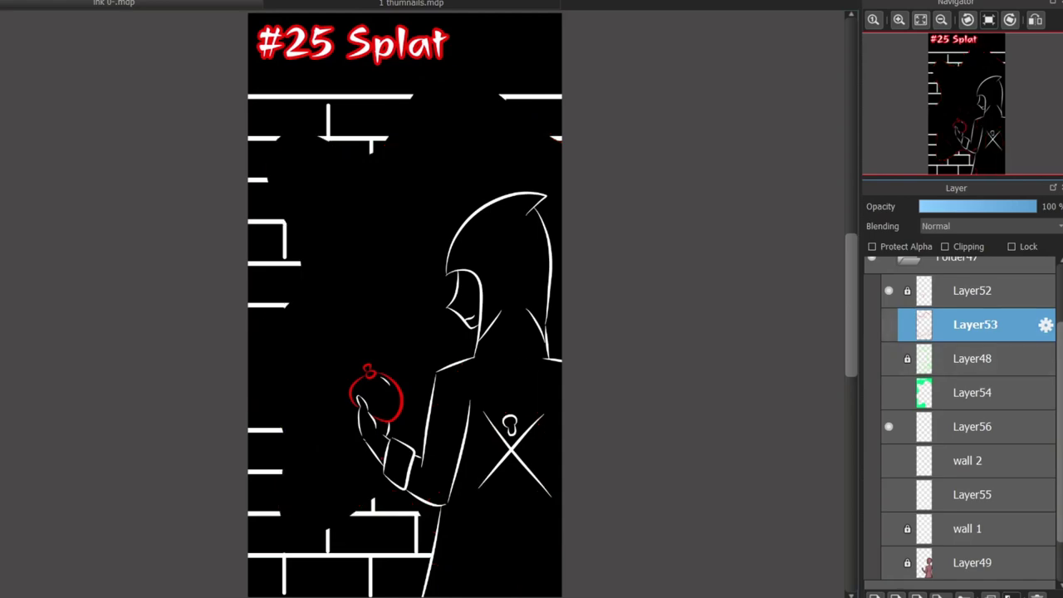
# Step: Draw short scattered red dashes inside the held balloon and a longer red streak inside the splat beside the hood
pyautogui.scroll(4, 395, 319)
pyautogui.scroll(5, 396, 318)
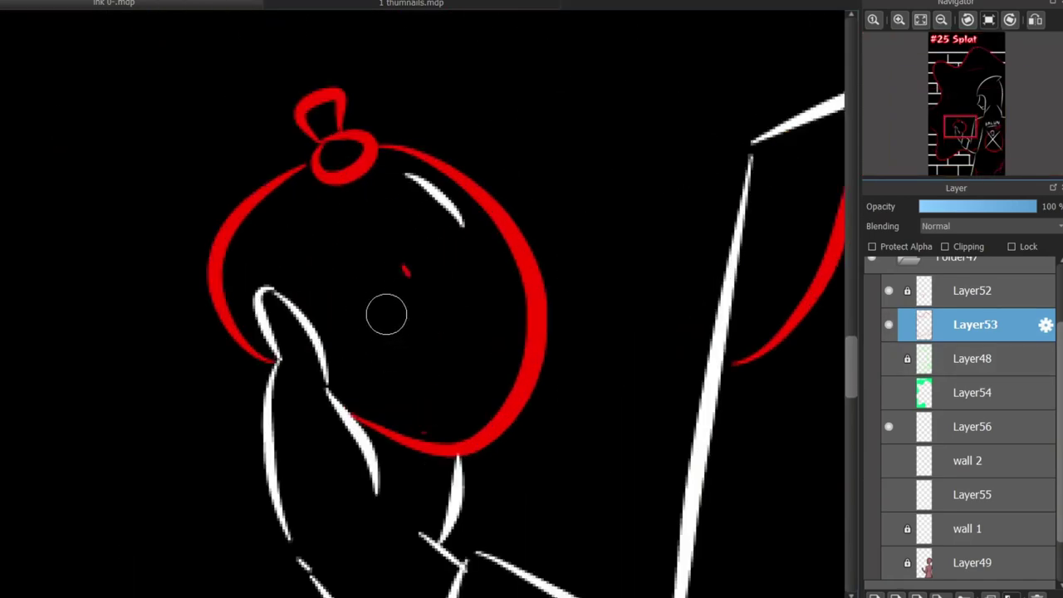
pyautogui.moveTo(383, 282); pyautogui.dragTo(392, 299)
pyautogui.moveTo(376, 341); pyautogui.dragTo(388, 323)
pyautogui.moveTo(322, 249); pyautogui.dragTo(335, 238)
pyautogui.moveTo(392, 229); pyautogui.dragTo(403, 235)
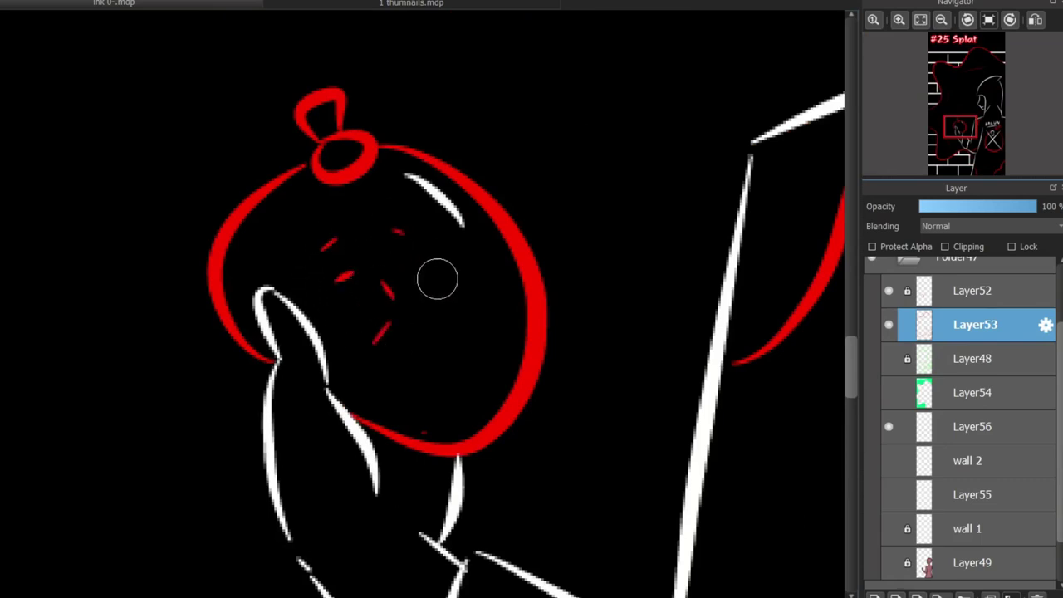
pyautogui.moveTo(272, 251); pyautogui.dragTo(283, 227)
pyautogui.scroll(-3, 390, 295)
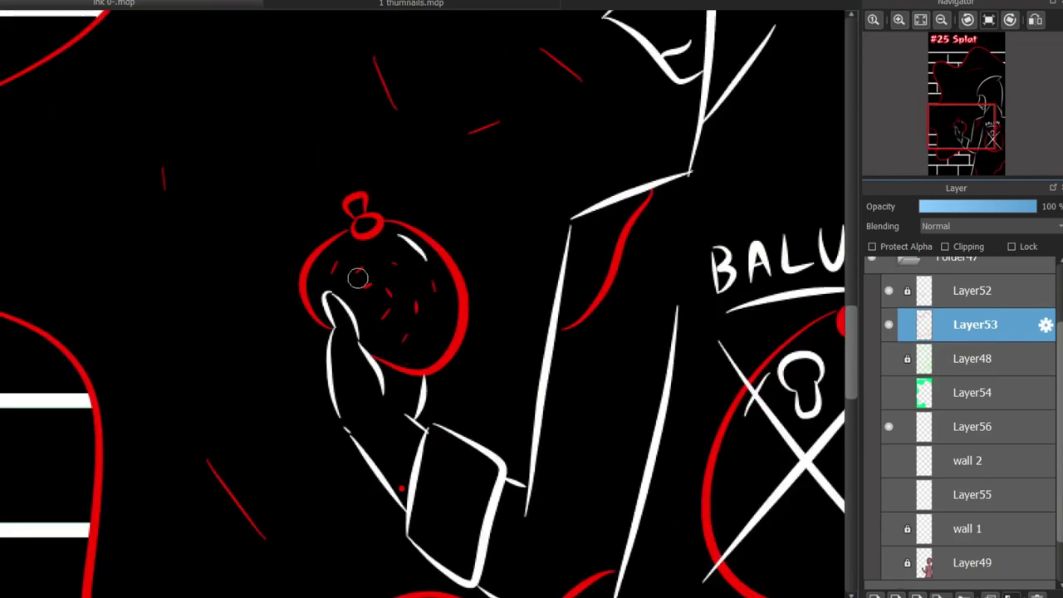
pyautogui.scroll(5, 309, 172)
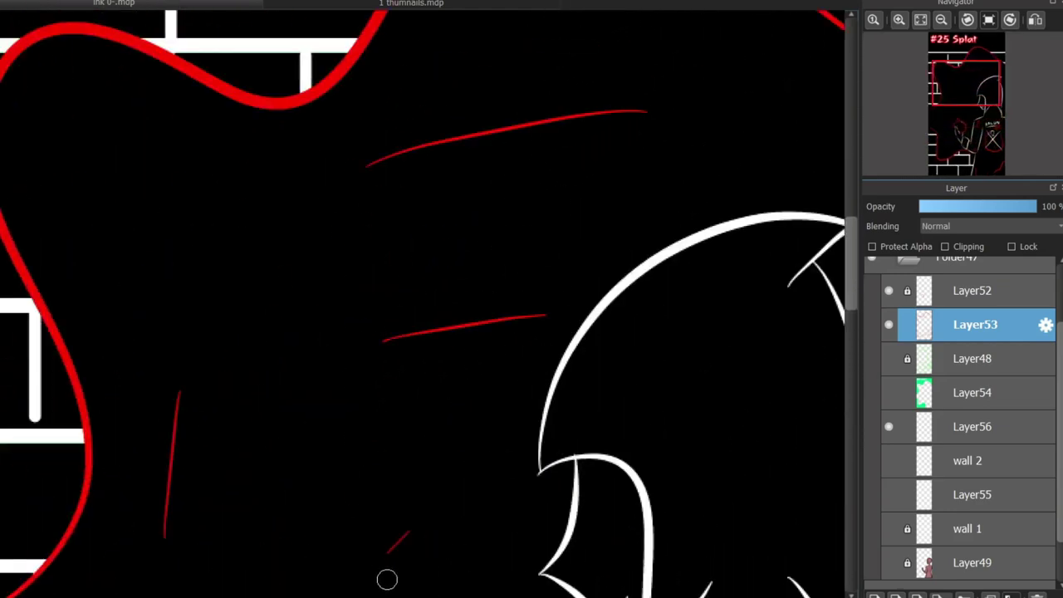
# Step: Add a clipping layer above Layer52 and paint the robe's outline red below where the lower splat curve meets it
pyautogui.scroll(-5, 747, 205)
pyautogui.scroll(-10, 398, 299)
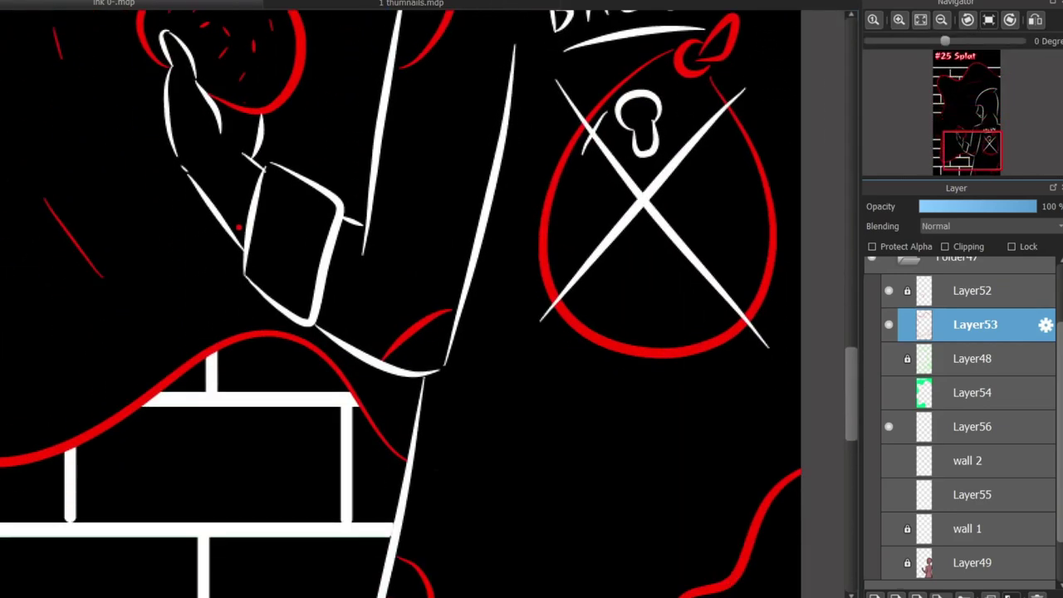
pyautogui.click(874, 595)
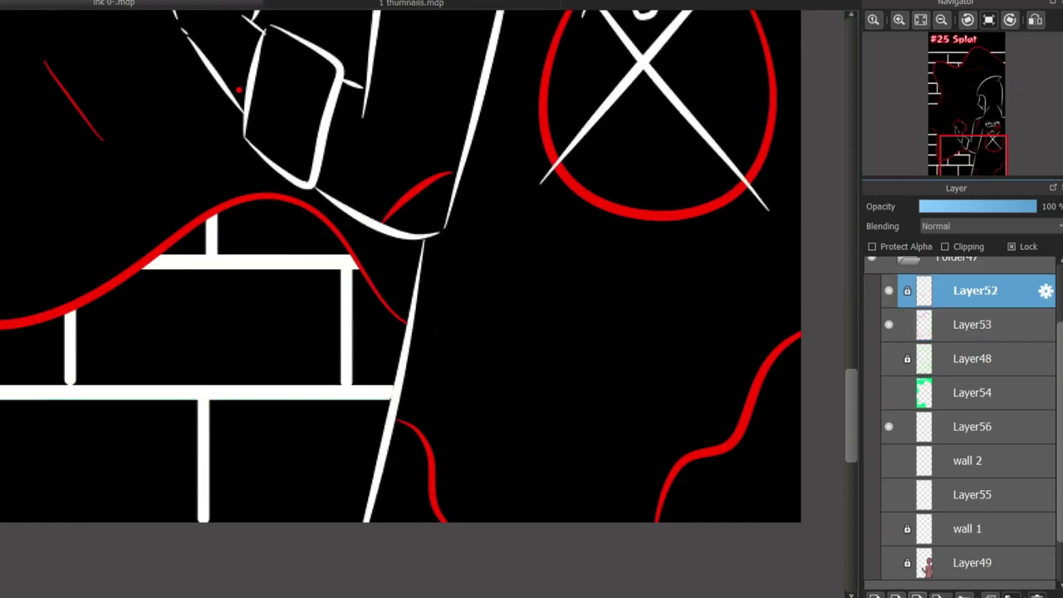
pyautogui.scroll(3, 392, 549)
pyautogui.moveTo(397, 349)
pyautogui.mouseDown()
pyautogui.moveTo(360, 398)
pyautogui.moveTo(396, 360)
pyautogui.moveTo(355, 527)
pyautogui.moveTo(345, 524)
pyautogui.mouseUp()
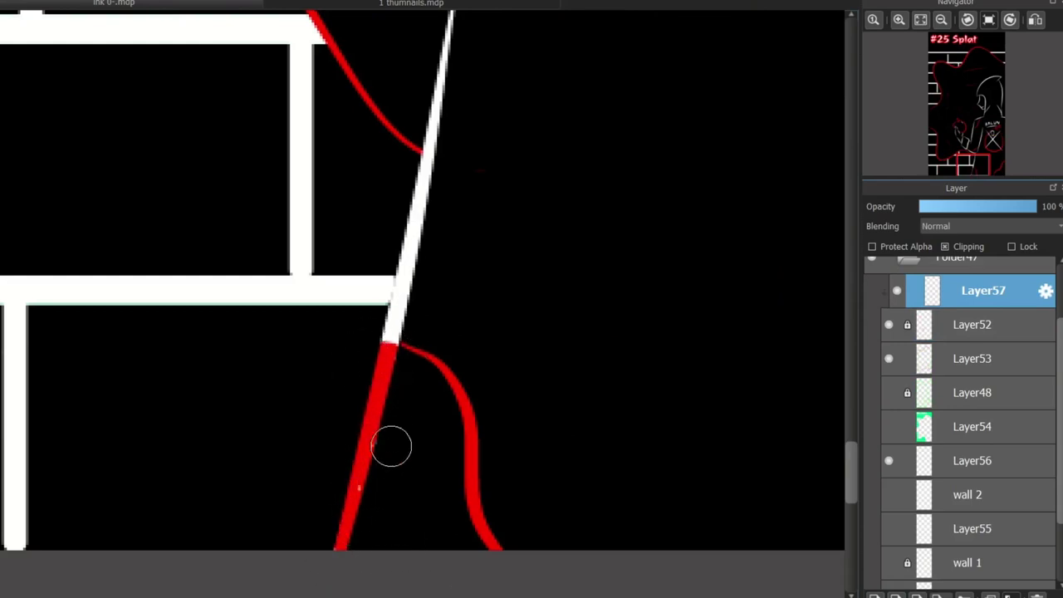
pyautogui.moveTo(391, 446); pyautogui.dragTo(384, 370)
pyautogui.hscroll(10, 366, 504)
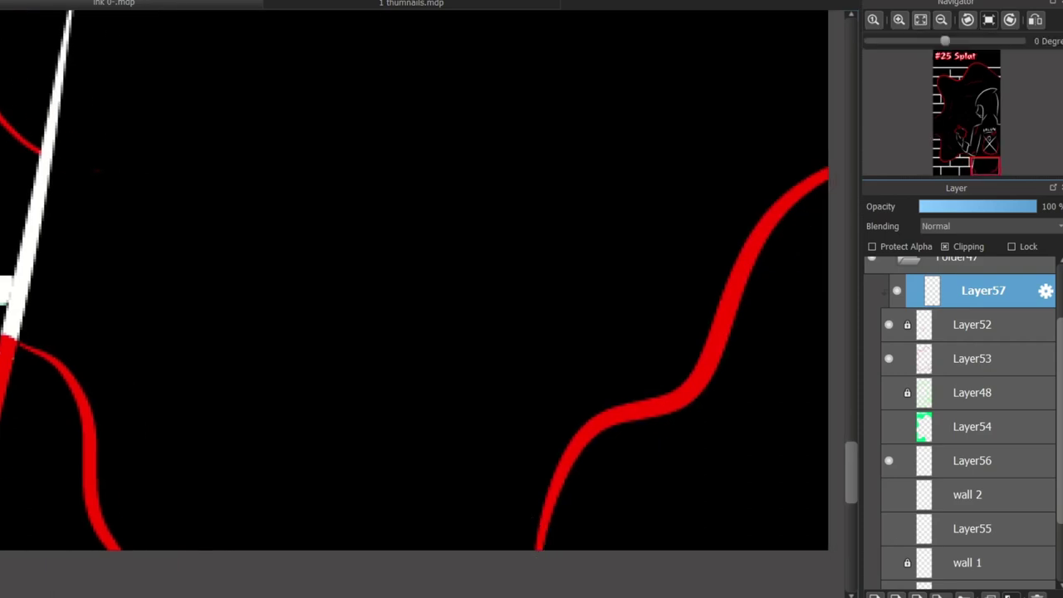
# Step: Paint the sleeve outline red on Layer57 where the small splat patch meets the elbow's lower curve and the adjoining edge
pyautogui.scroll(5, 366, 449)
pyautogui.moveTo(366, 392)
pyautogui.mouseDown()
pyautogui.moveTo(447, 416)
pyautogui.moveTo(417, 430)
pyautogui.moveTo(478, 413)
pyautogui.moveTo(379, 428)
pyautogui.moveTo(364, 404)
pyautogui.moveTo(374, 385)
pyautogui.moveTo(379, 423)
pyautogui.mouseUp()
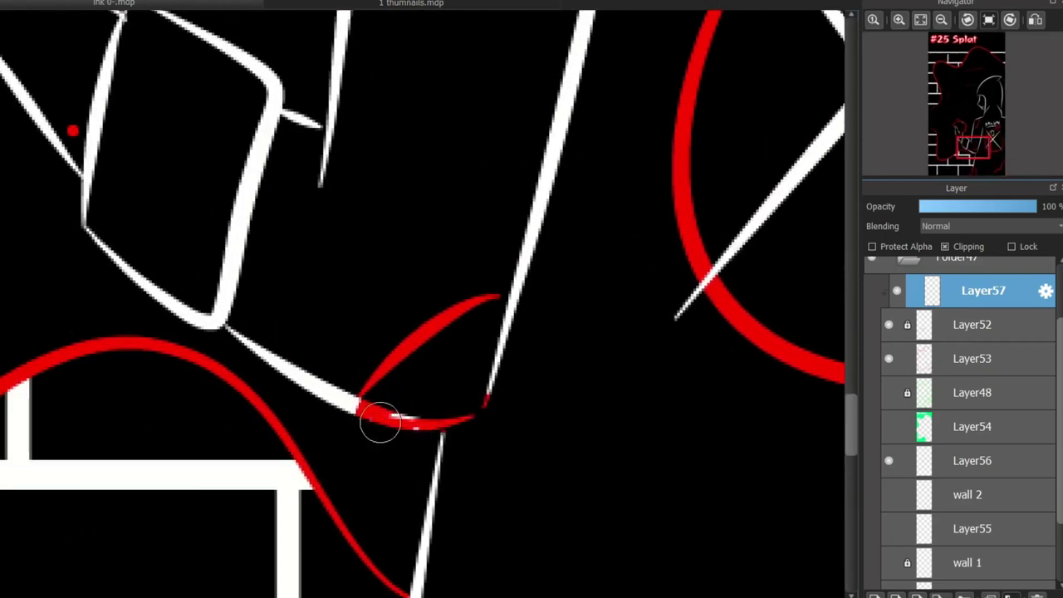
pyautogui.moveTo(537, 294)
pyautogui.mouseDown()
pyautogui.moveTo(485, 311)
pyautogui.moveTo(536, 314)
pyautogui.moveTo(482, 325)
pyautogui.moveTo(489, 371)
pyautogui.moveTo(506, 327)
pyautogui.moveTo(506, 388)
pyautogui.mouseUp()
pyautogui.scroll(-3, 516, 348)
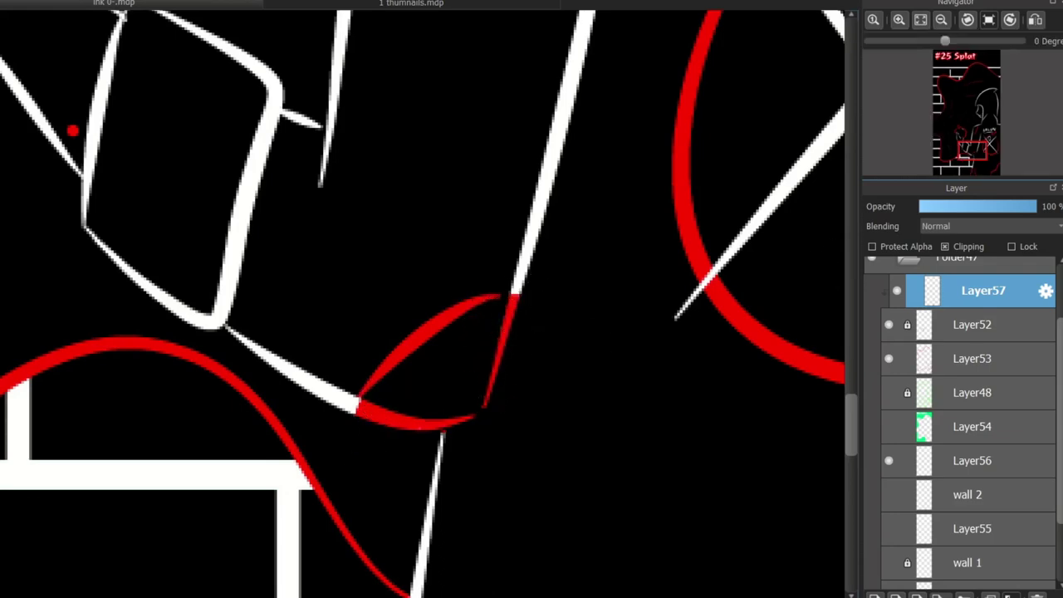
# Step: Paint the shoulder and upper arm outline red between the two ends of the curved shoulder splat line
pyautogui.scroll(3, 550, 190)
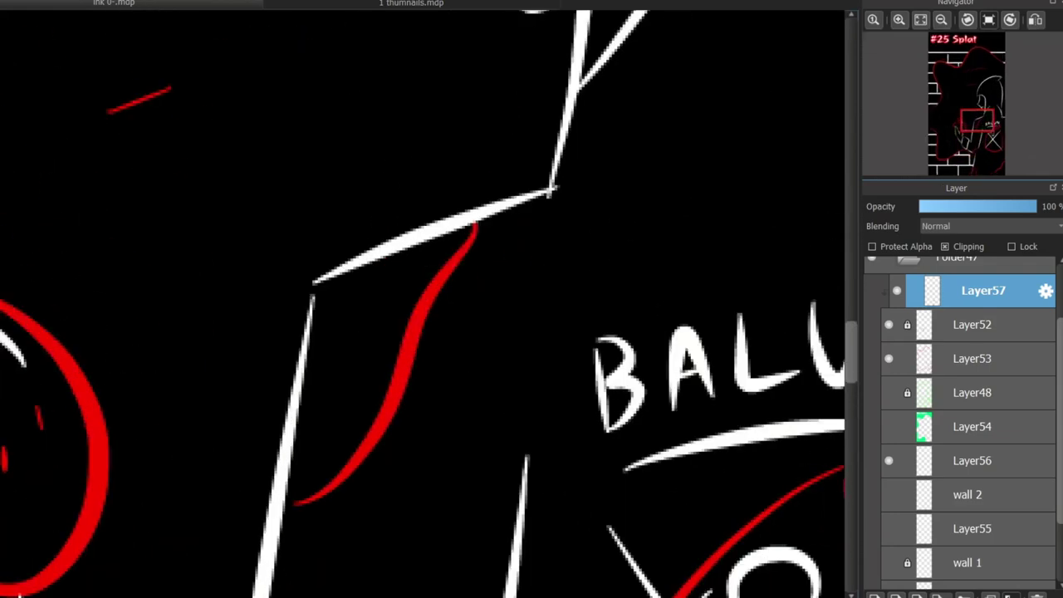
pyautogui.hotkey('ctrl', 'z')
pyautogui.click(467, 216)
pyautogui.moveTo(277, 503)
pyautogui.mouseDown()
pyautogui.moveTo(278, 456)
pyautogui.moveTo(304, 424)
pyautogui.moveTo(318, 297)
pyautogui.moveTo(280, 450)
pyautogui.moveTo(323, 277)
pyautogui.mouseUp()
pyautogui.moveTo(465, 220)
pyautogui.mouseDown()
pyautogui.moveTo(440, 251)
pyautogui.moveTo(400, 228)
pyautogui.mouseUp()
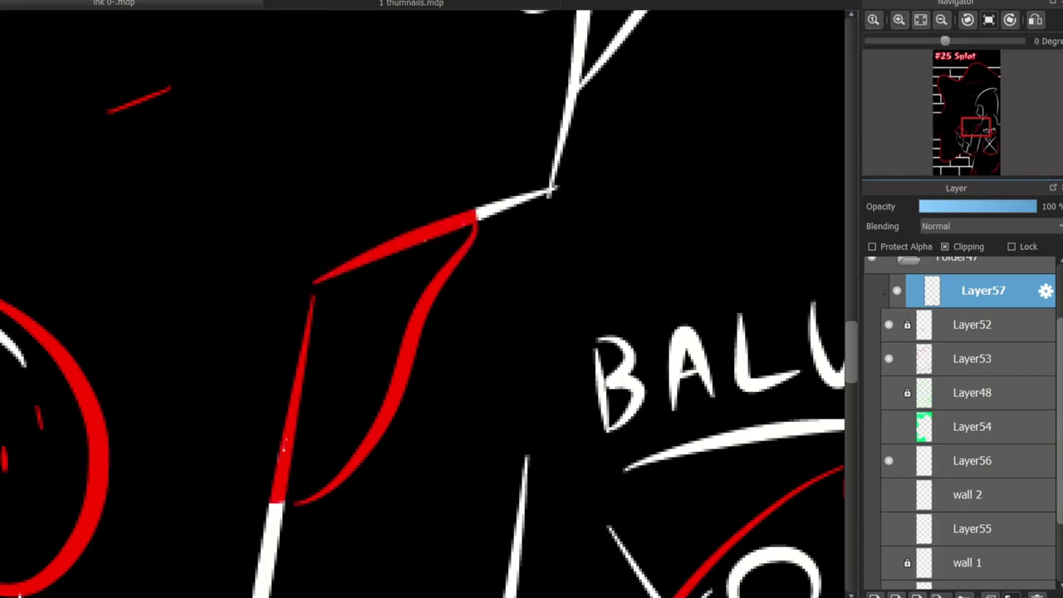
pyautogui.moveTo(977, 121)
pyautogui.mouseDown()
pyautogui.moveTo(988, 141)
pyautogui.moveTo(969, 136)
pyautogui.moveTo(972, 125)
pyautogui.moveTo(969, 143)
pyautogui.moveTo(977, 123)
pyautogui.mouseUp()
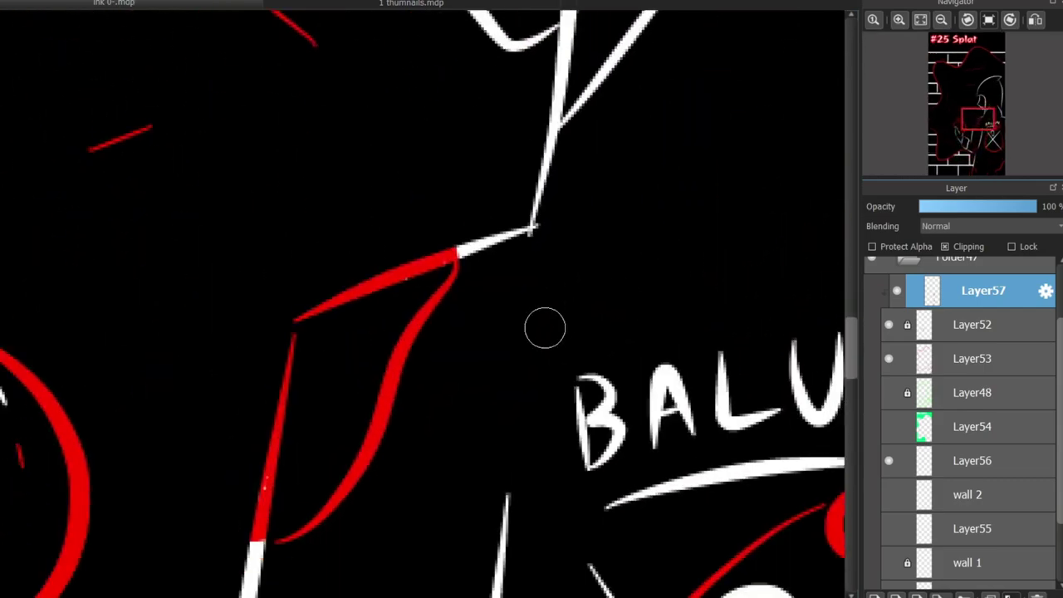
pyautogui.hotkey('ctrl', '0')
pyautogui.scroll(3, 557, 471)
pyautogui.scroll(-3, 680, 299)
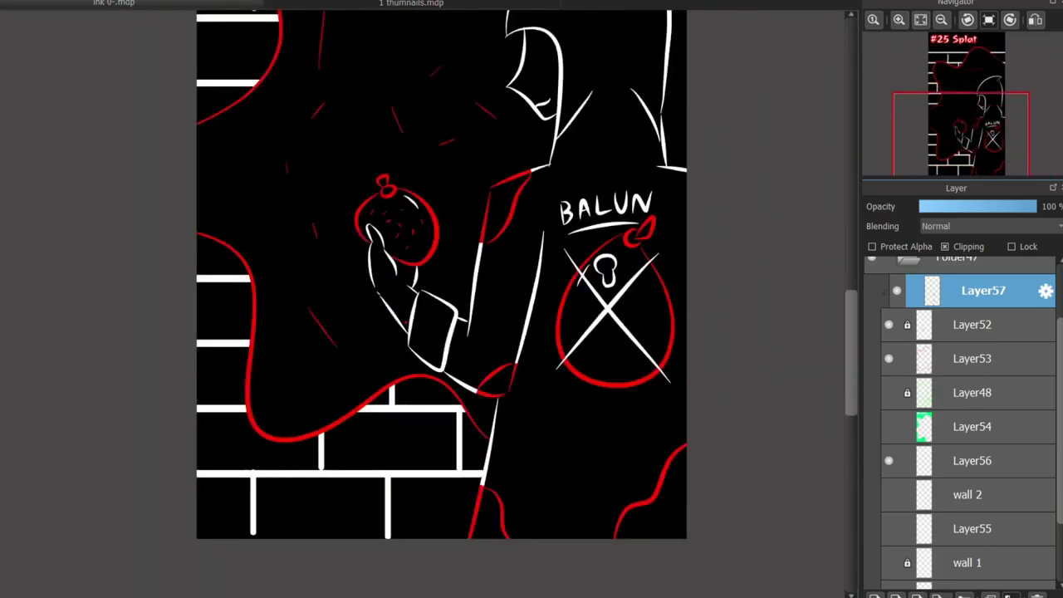